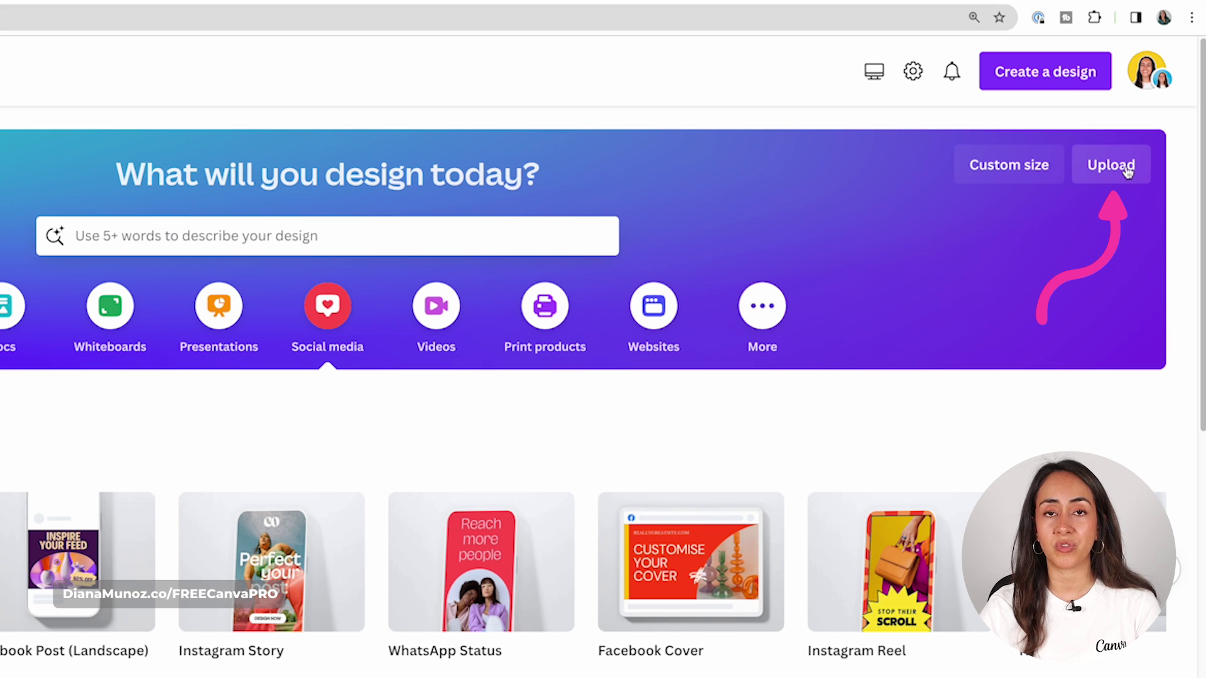
Upload the photo DSC05126.JPG from the computer to Canva.
left_click(1113, 168)
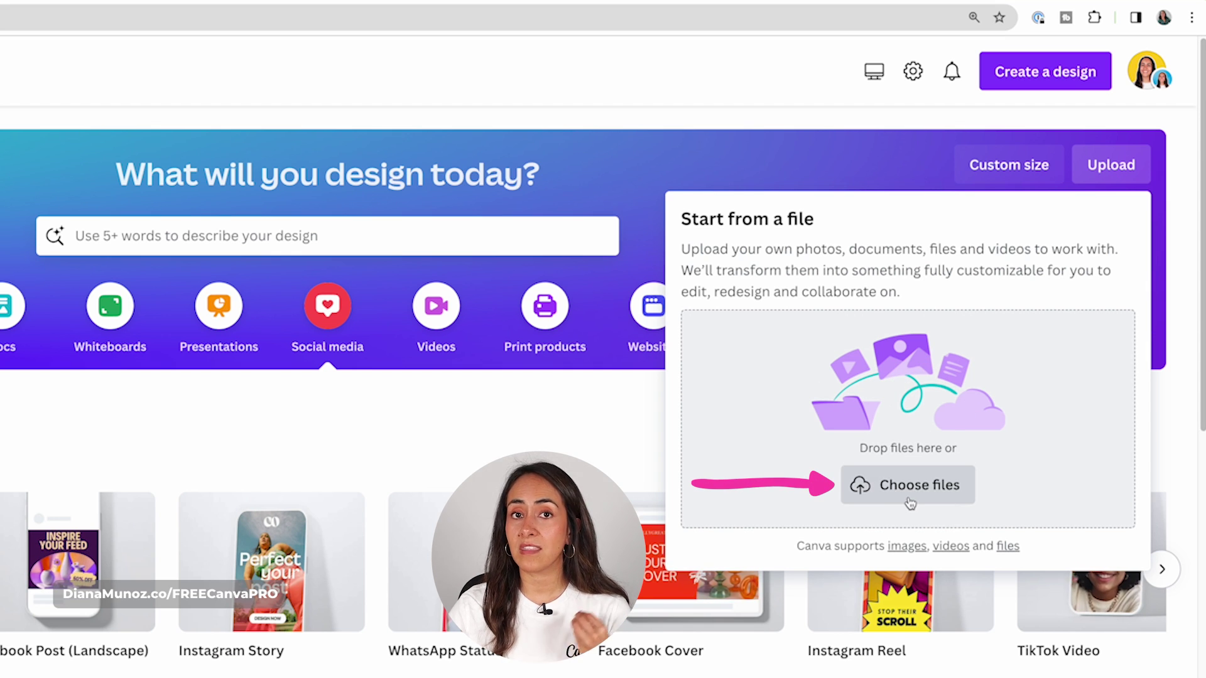
left_click(892, 485)
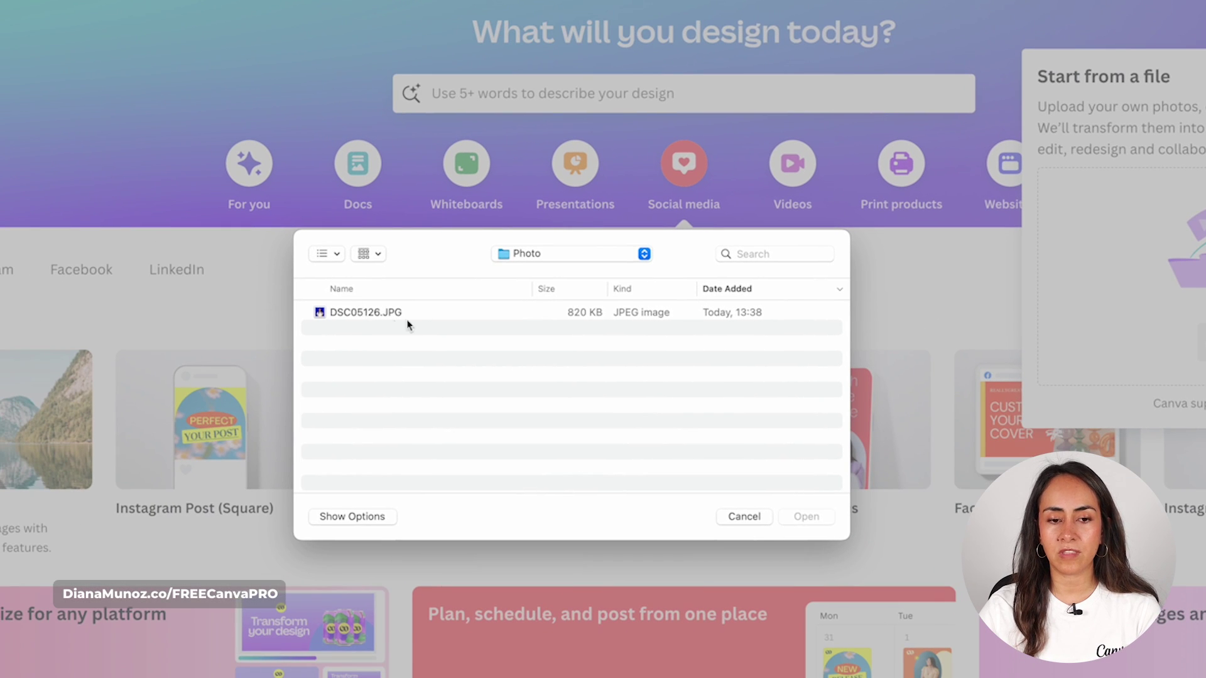
left_click(359, 314)
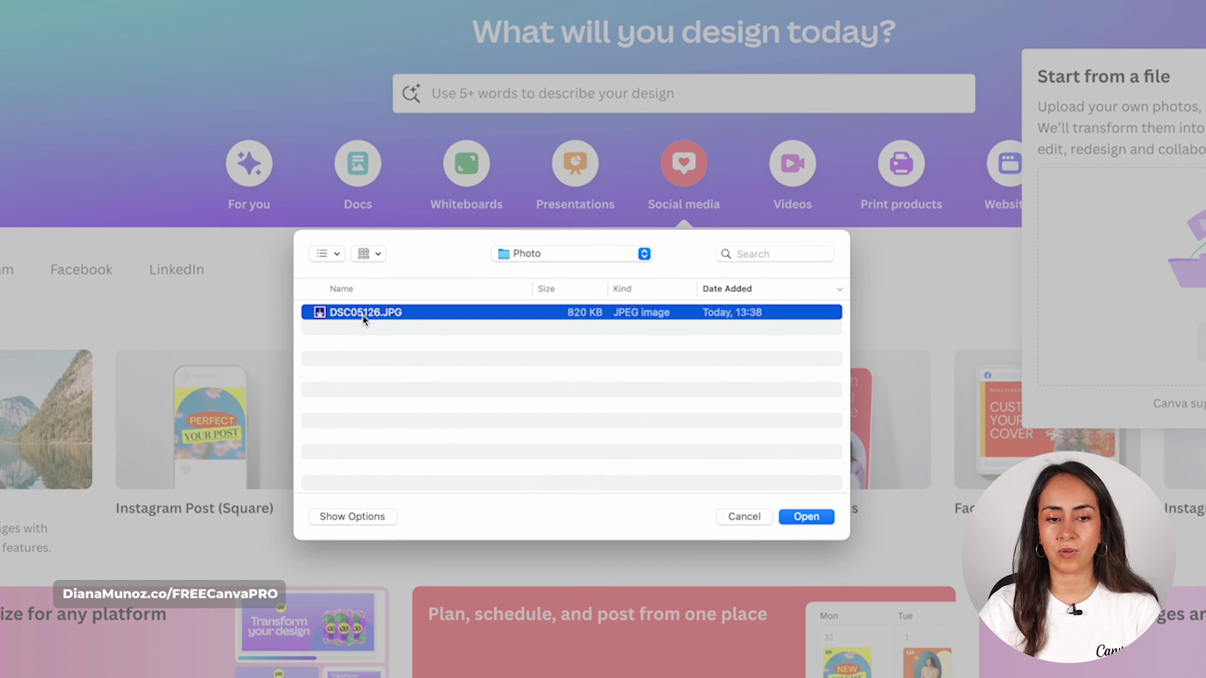
left_click(813, 517)
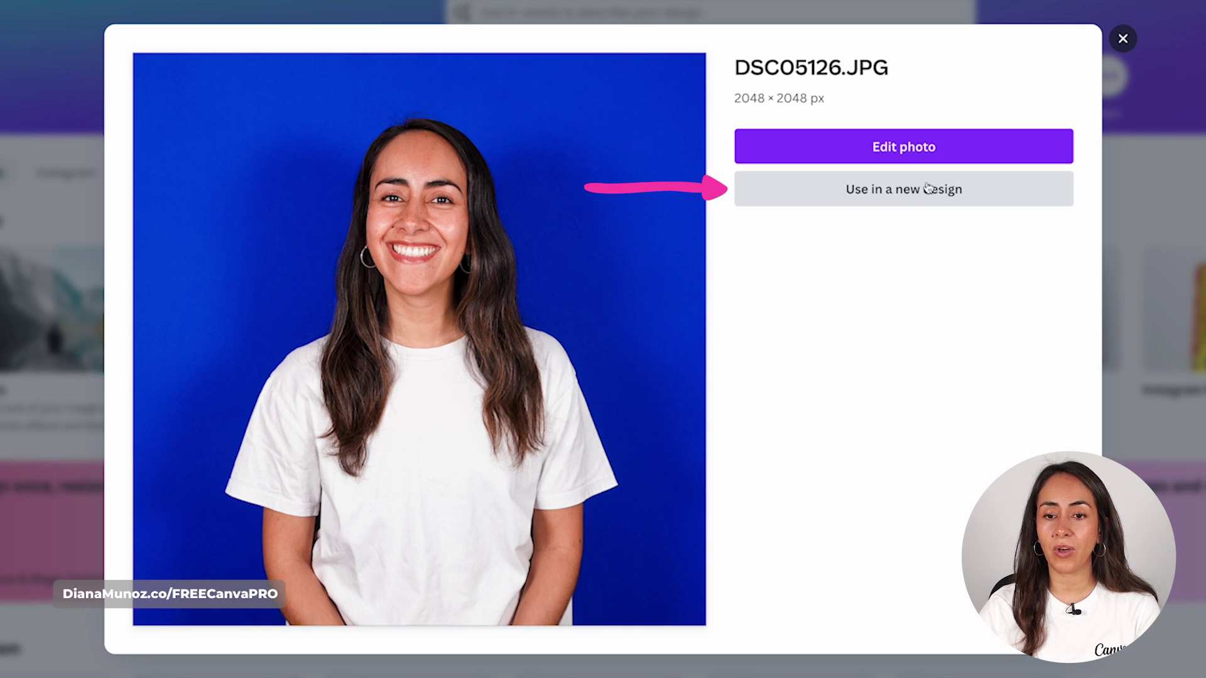
Create a new custom-size 2048 × 2048 px design from the uploaded photo.
left_click(867, 199)
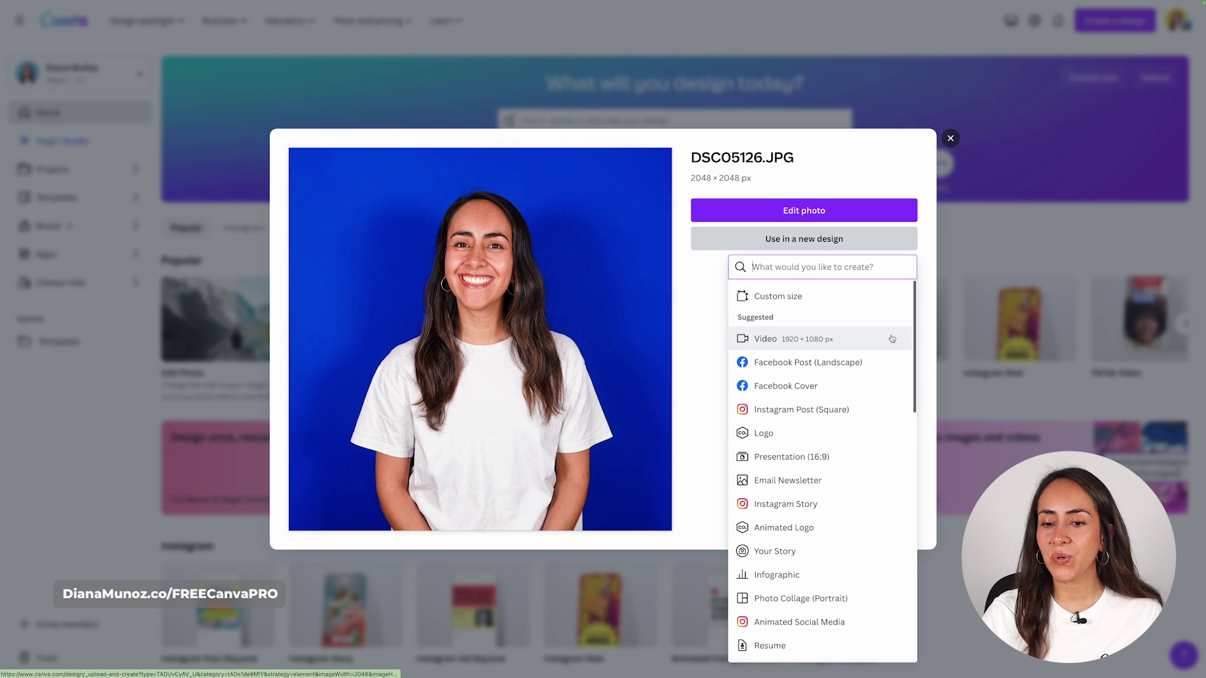
scroll(892, 339, "down", 3)
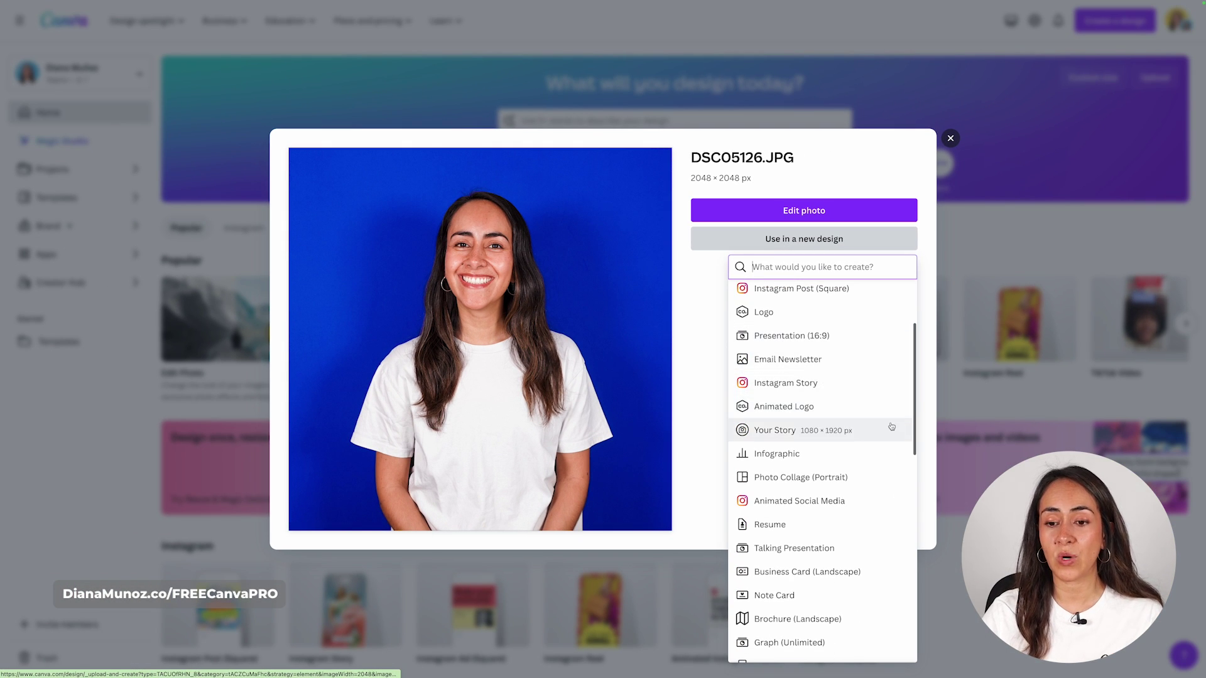
scroll(892, 430, "up", 3)
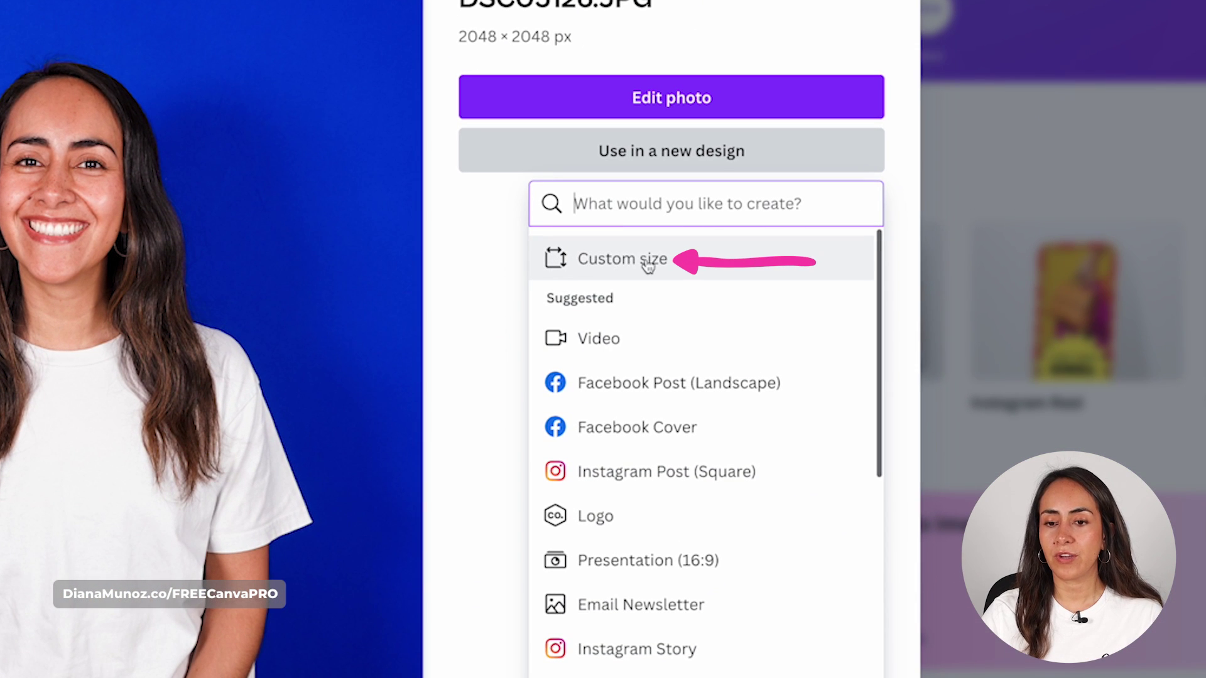
left_click(647, 266)
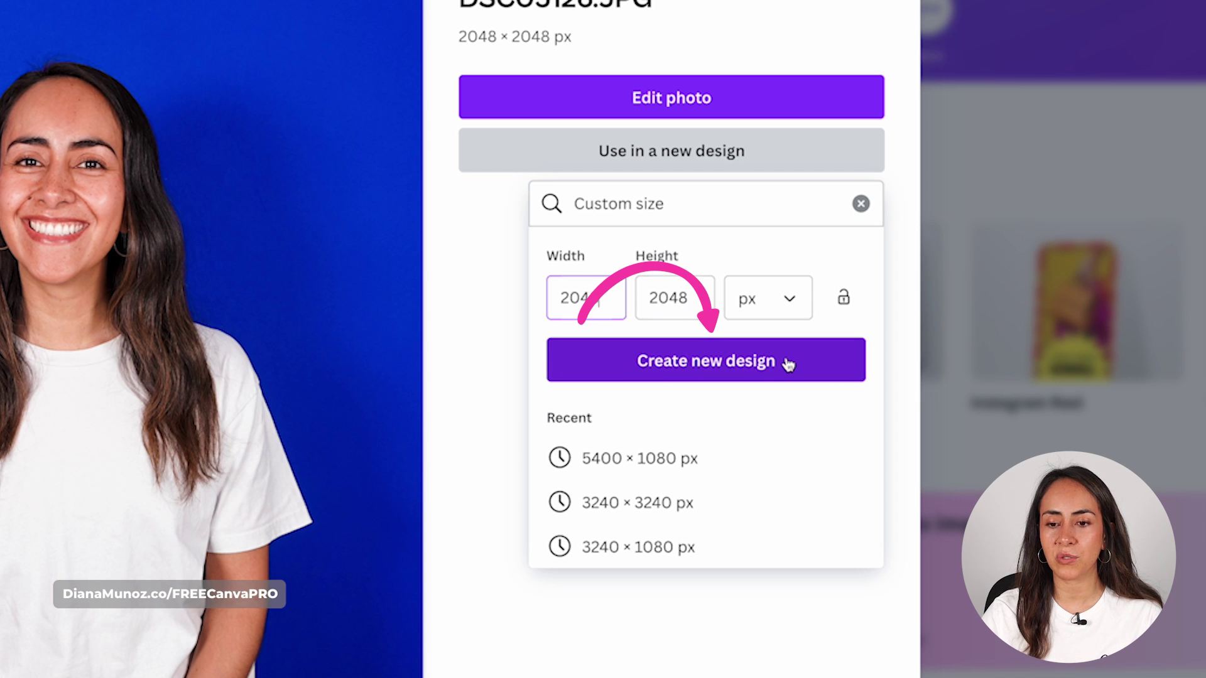
left_click(712, 365)
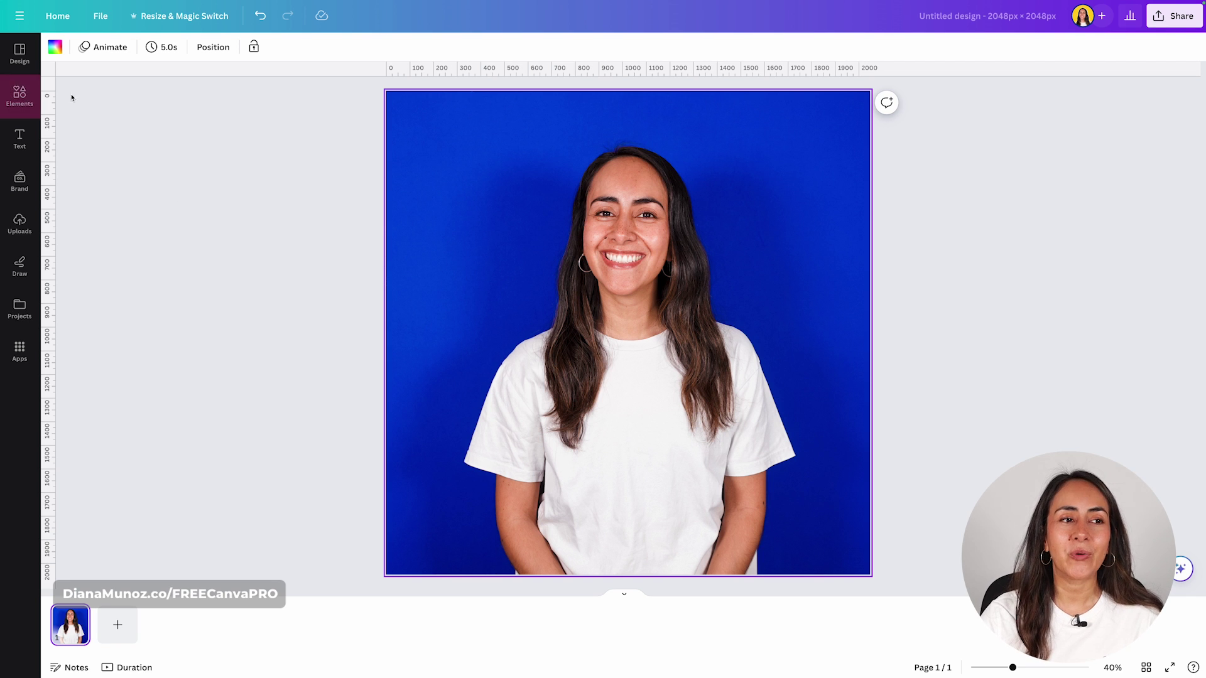
Add the circle frame from Elements > Frames basic shapes onto the centre of the portrait.
left_click(20, 96)
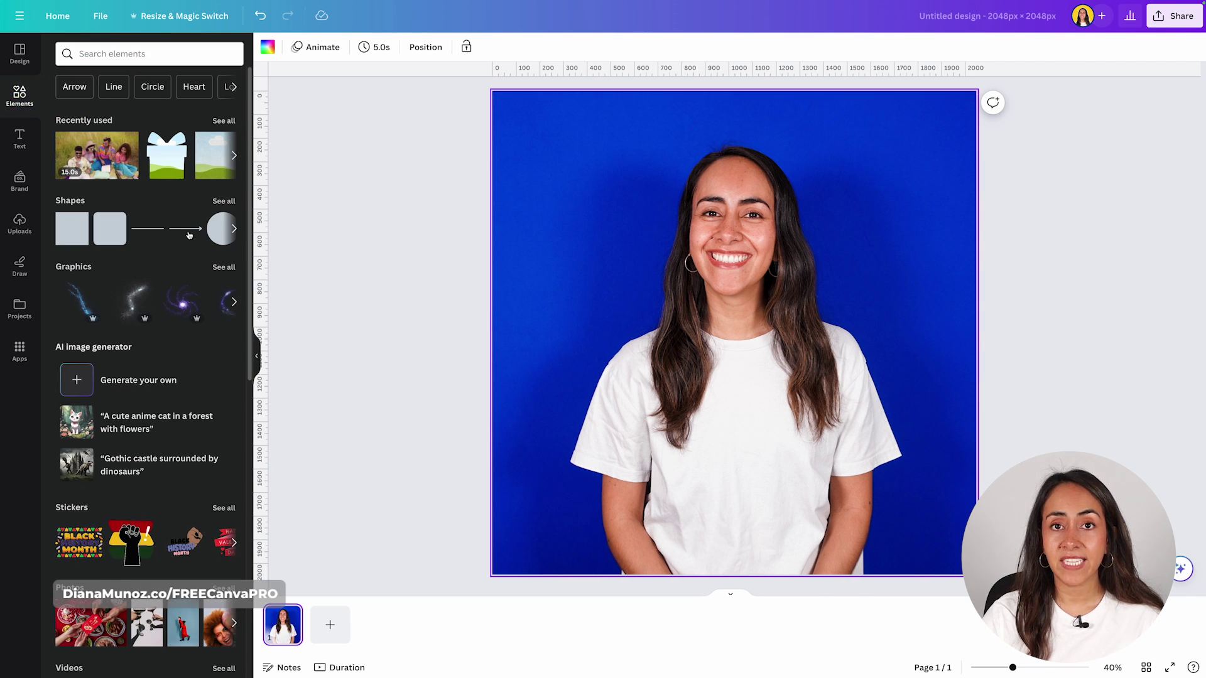
scroll(189, 235, "down", 9)
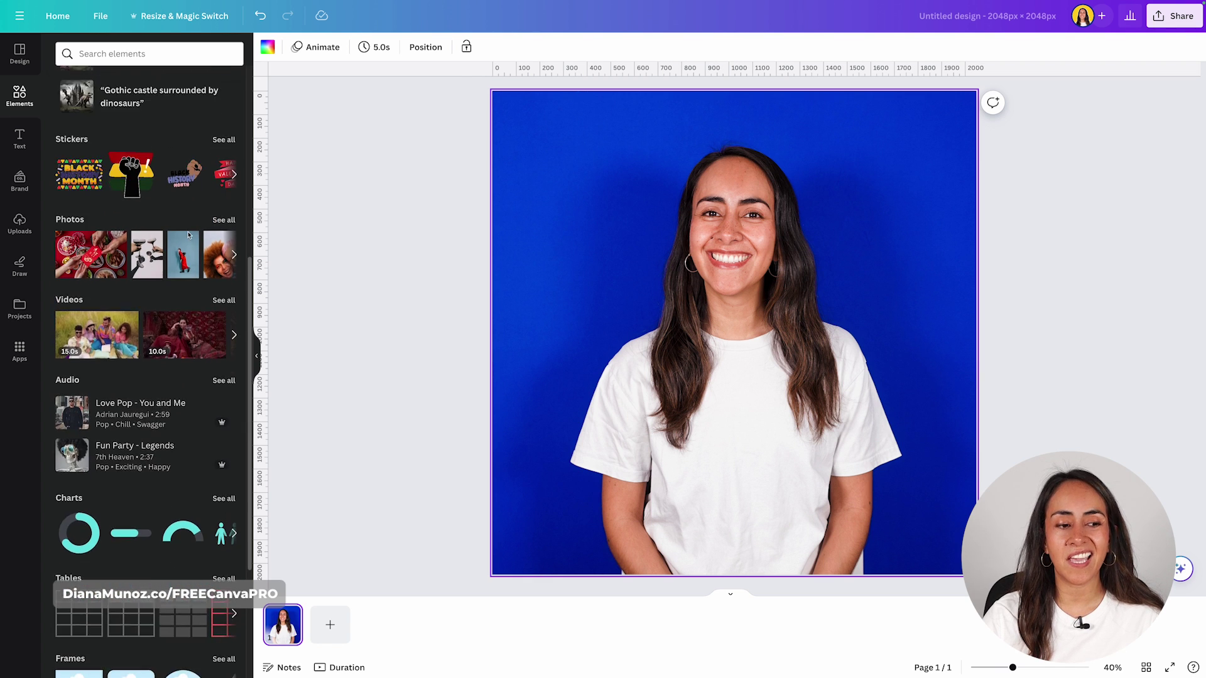
scroll(188, 235, "down", 3)
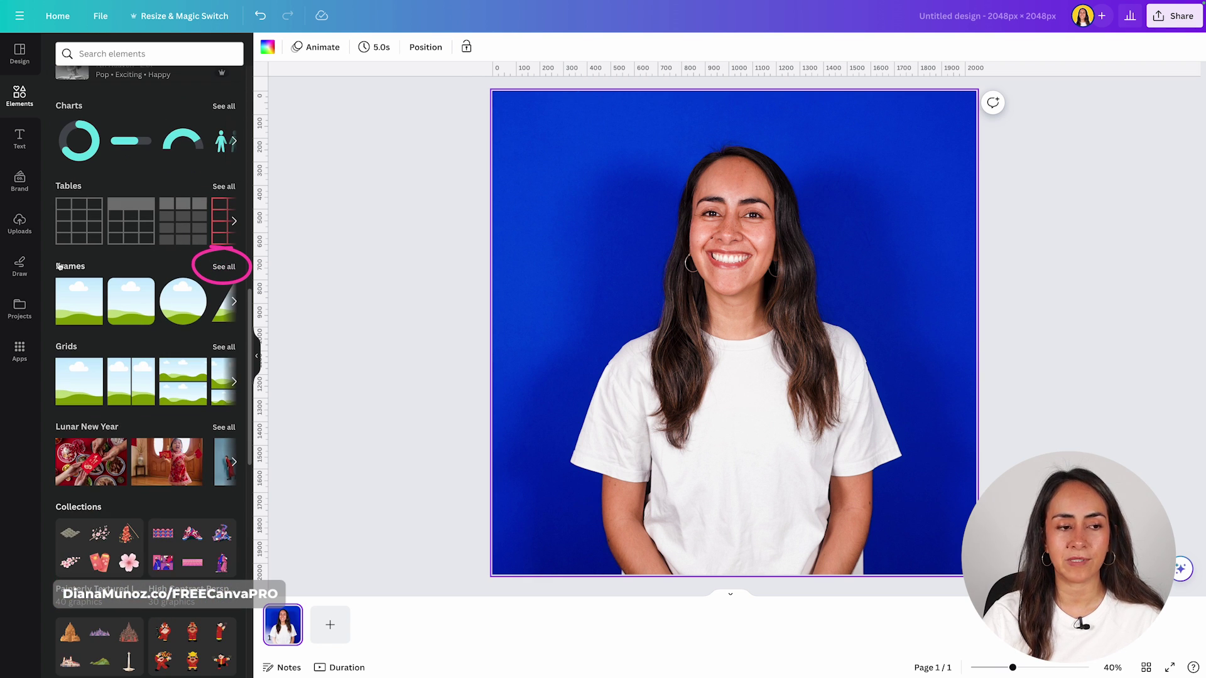
left_click(229, 267)
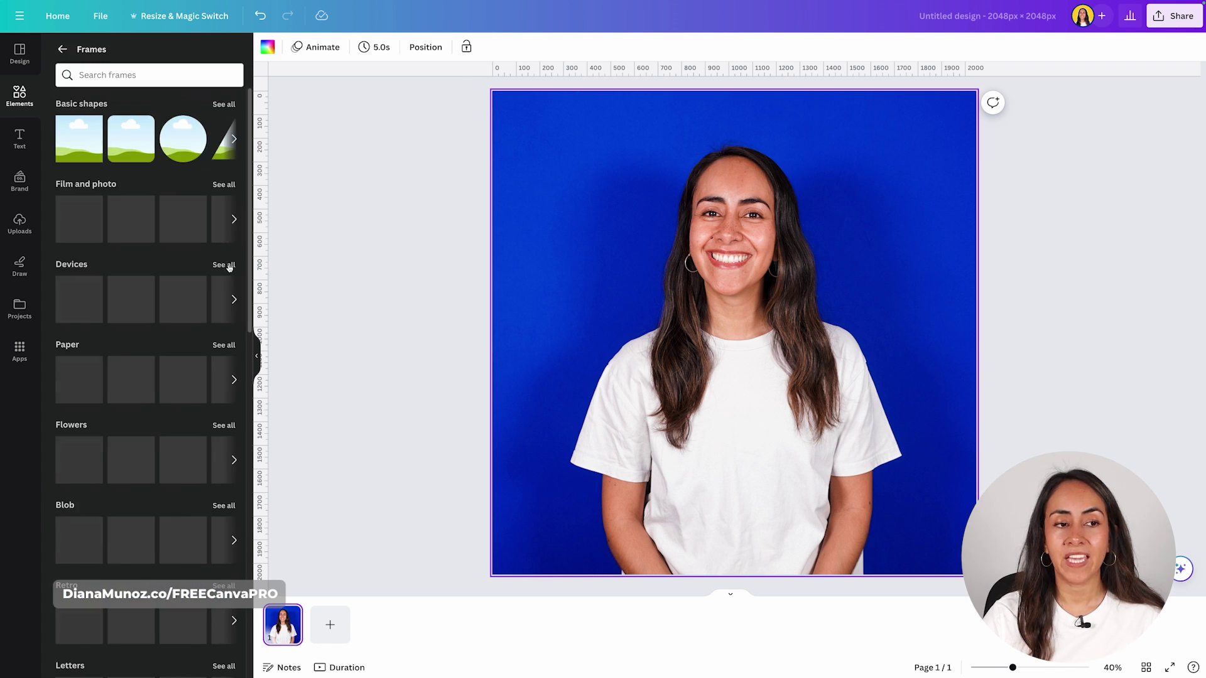
scroll(195, 213, "down", 5)
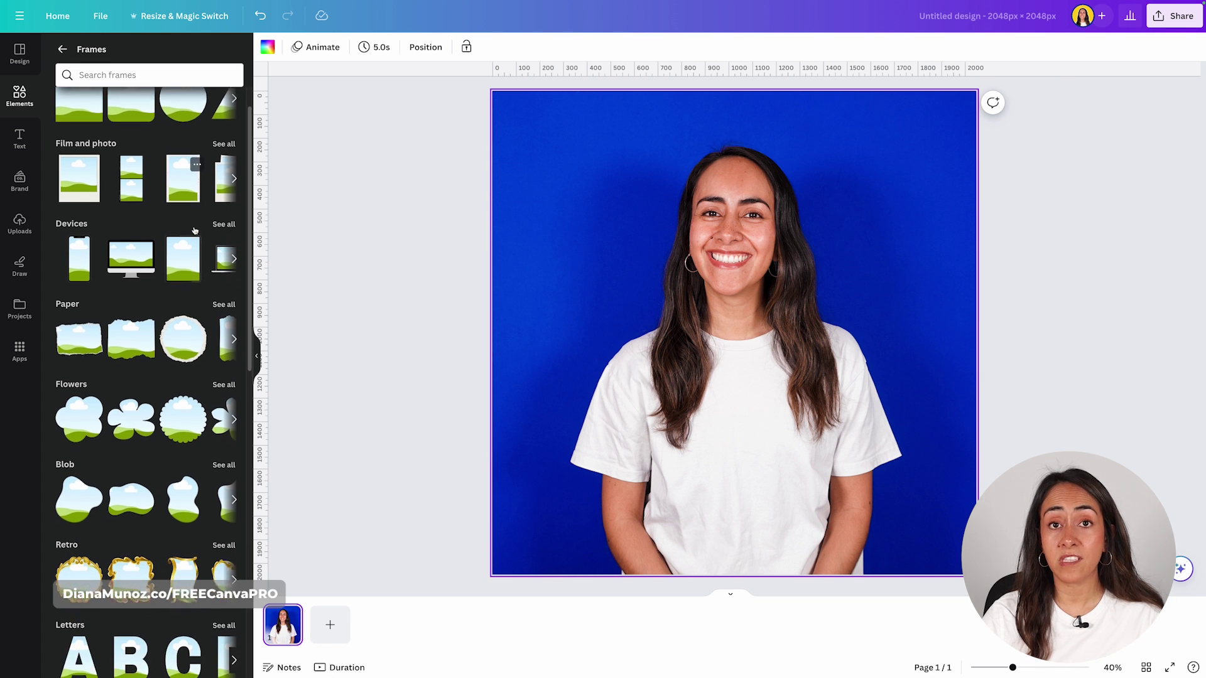
scroll(195, 230, "up", 5)
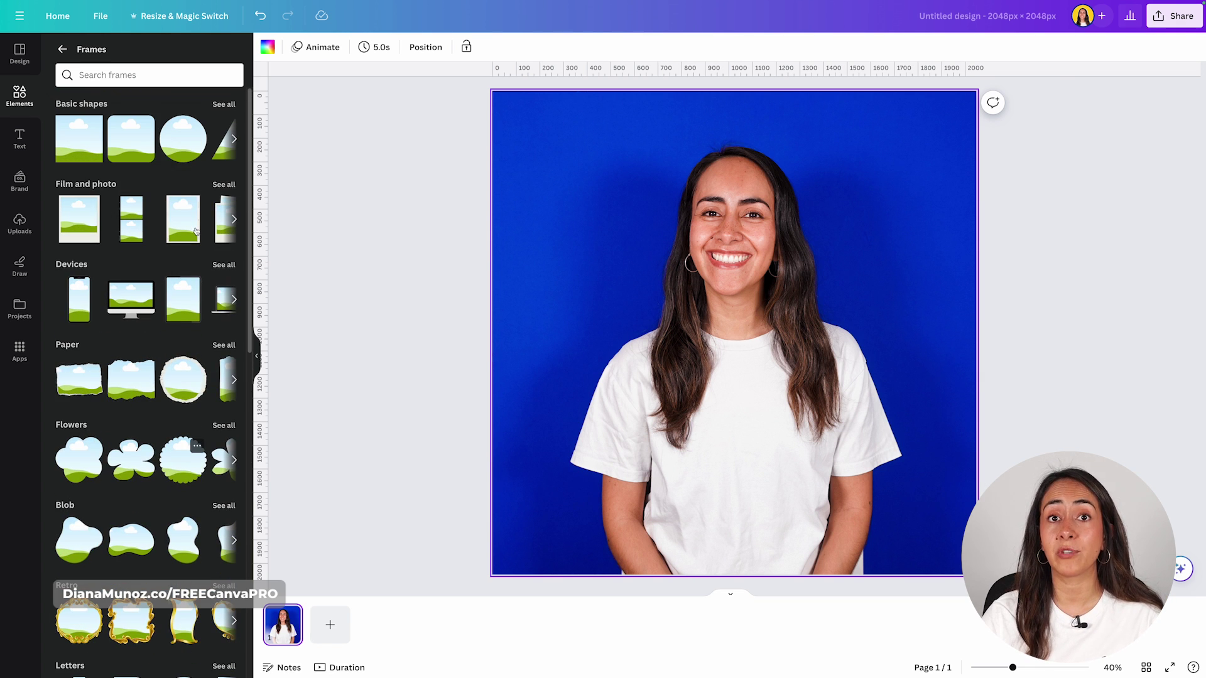
left_click(400, 211)
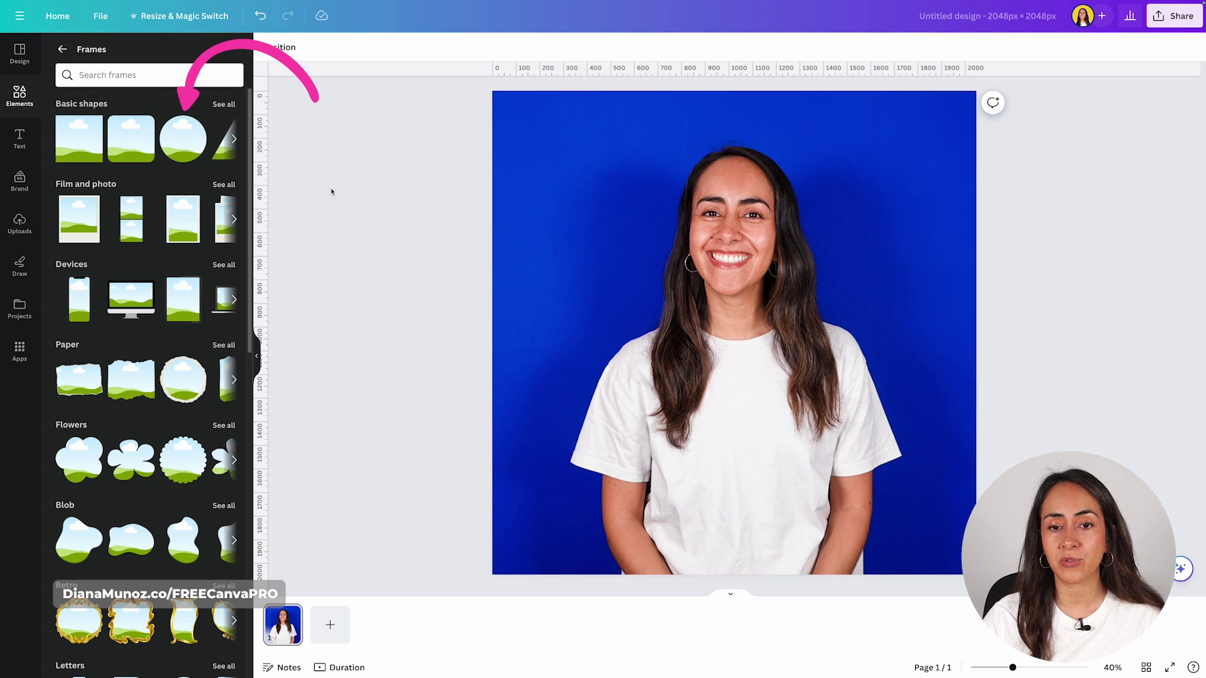
left_click(184, 148)
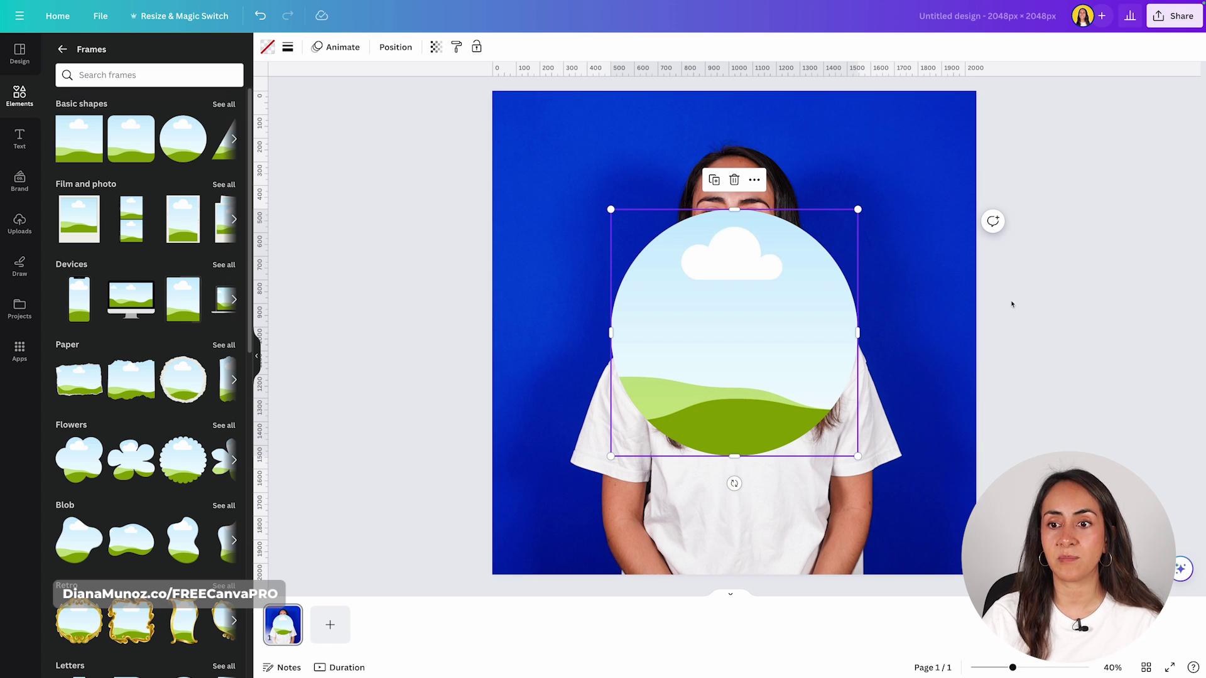
Drag the background portrait photo into the circle frame so it fills the circle.
left_click(942, 249)
left_click_drag(927, 237, 792, 306)
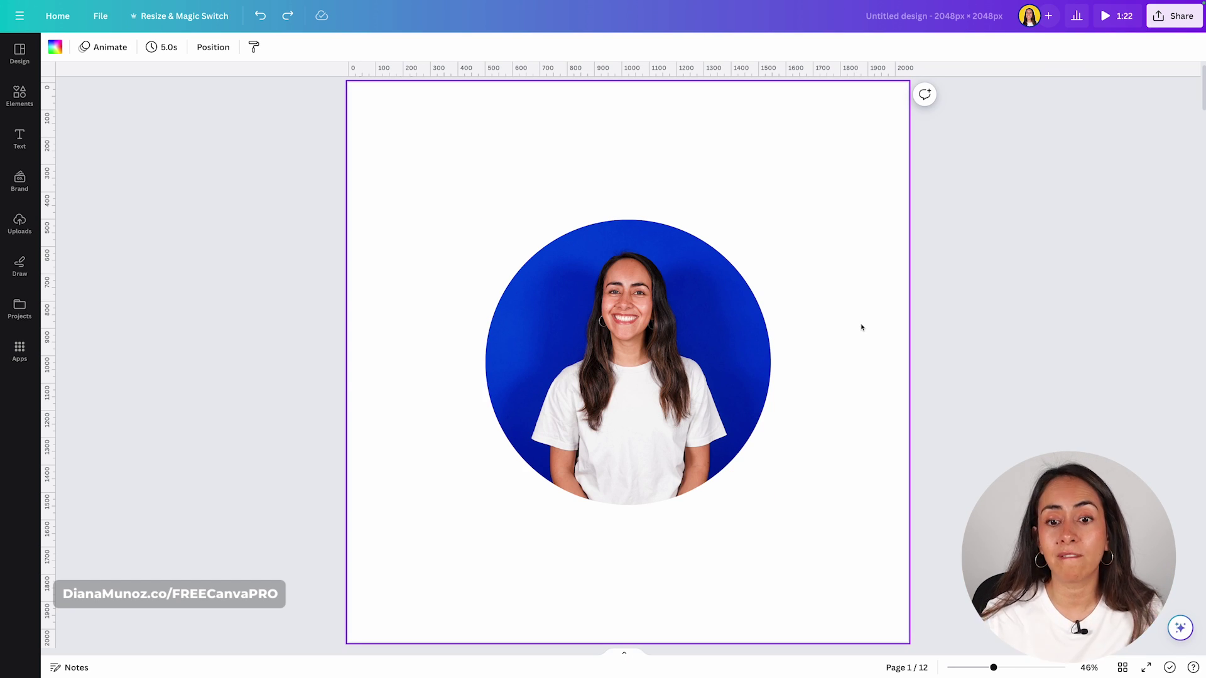
Undo a tall-oval reshape, then flatten the round photo into a wide oval about 1,044 px across.
left_click(738, 291)
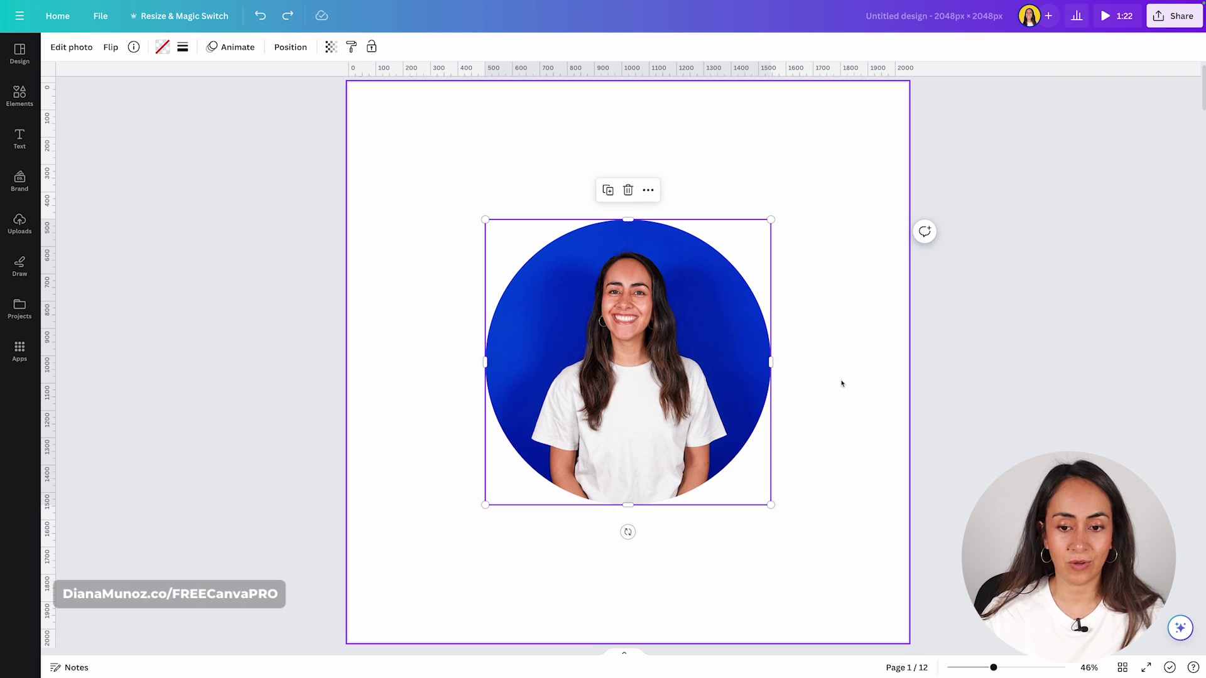
left_click_drag(770, 362, 660, 378)
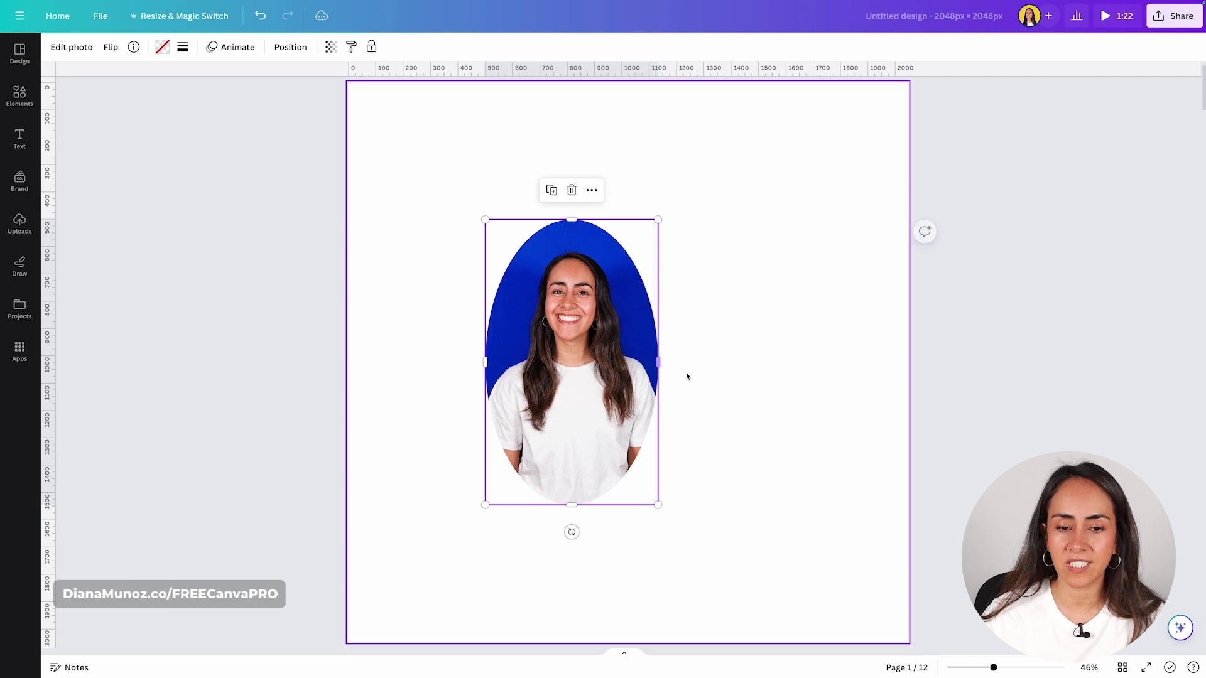
left_click(787, 387)
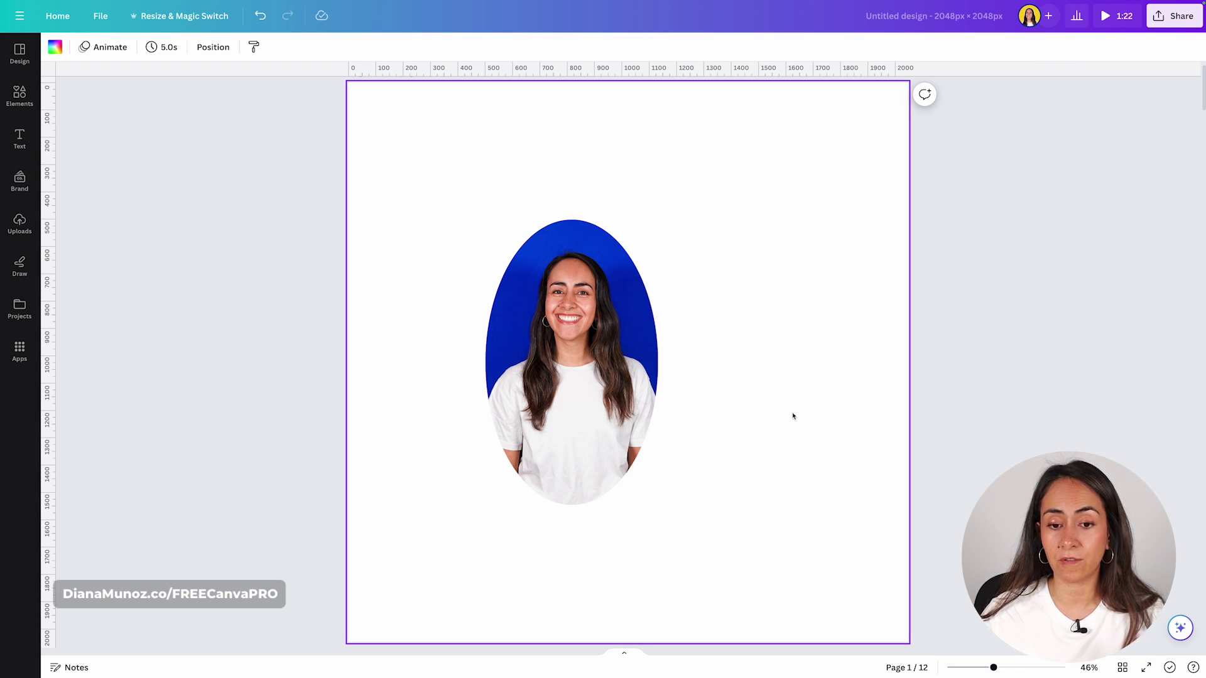
key("ctrl+z")
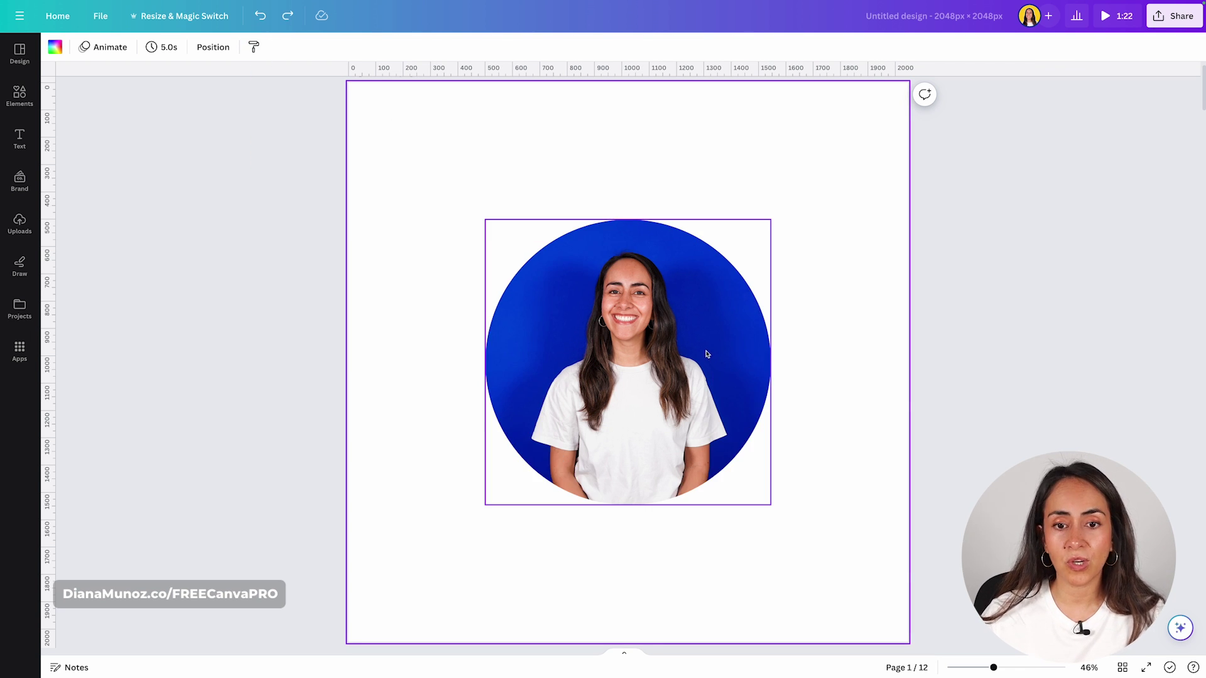
left_click_drag(626, 505, 625, 476)
left_click(837, 360)
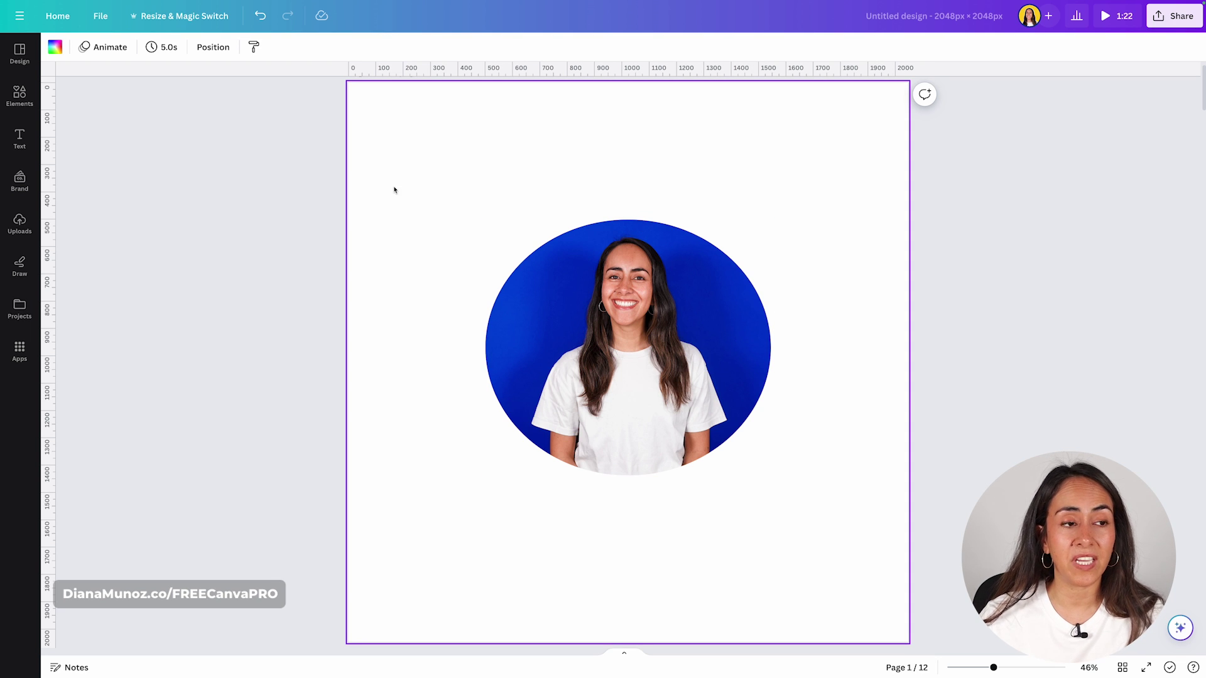
Add an inverted triangle frame from Frames, move and reshape it, then delete it.
left_click(18, 97)
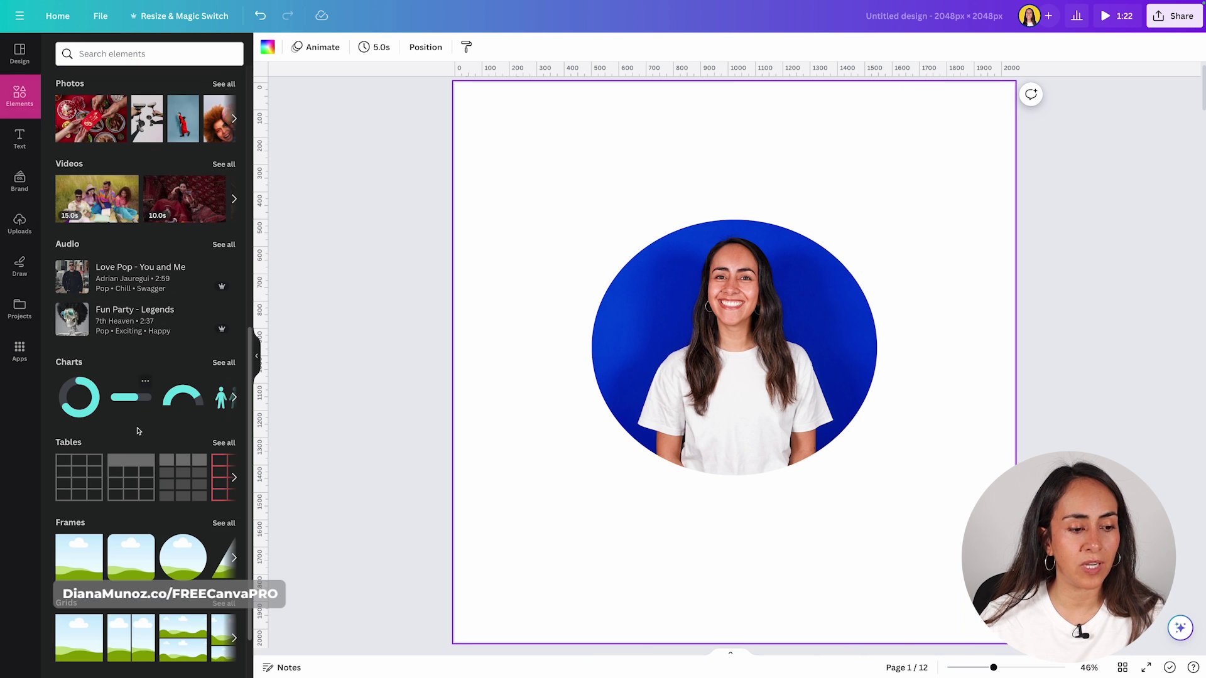
scroll(189, 377, "down", 3)
left_click(224, 409)
key("ctrl+z")
key("ctrl+z")
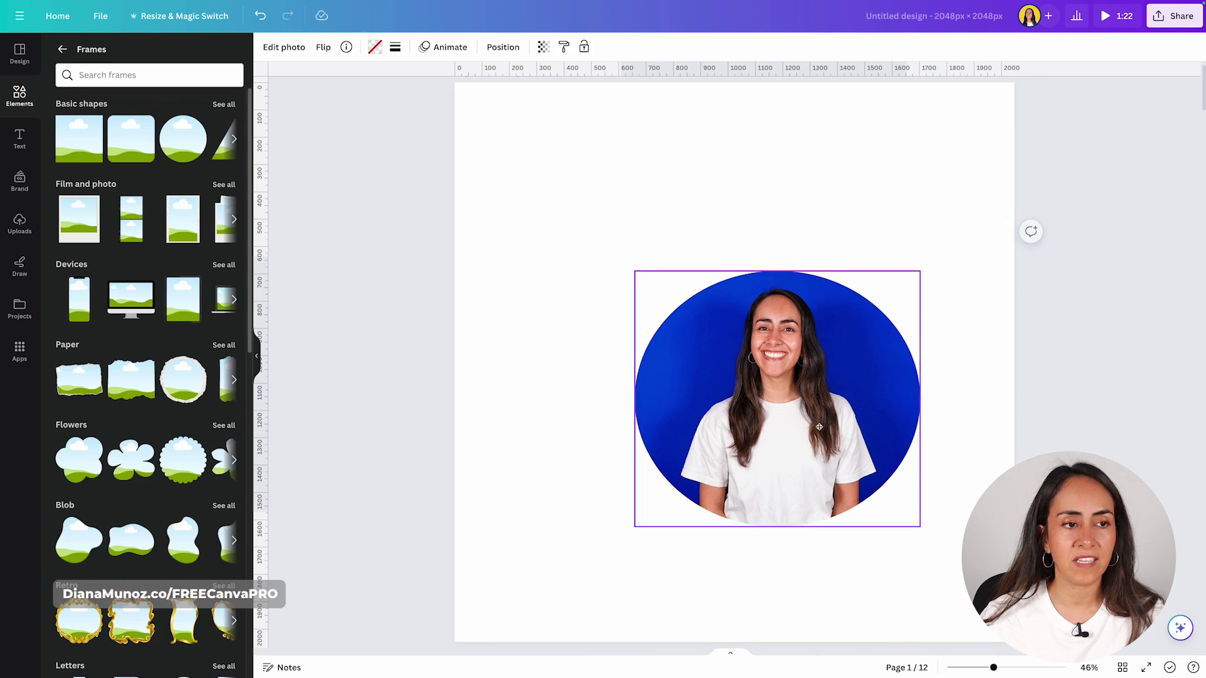
left_click(234, 138)
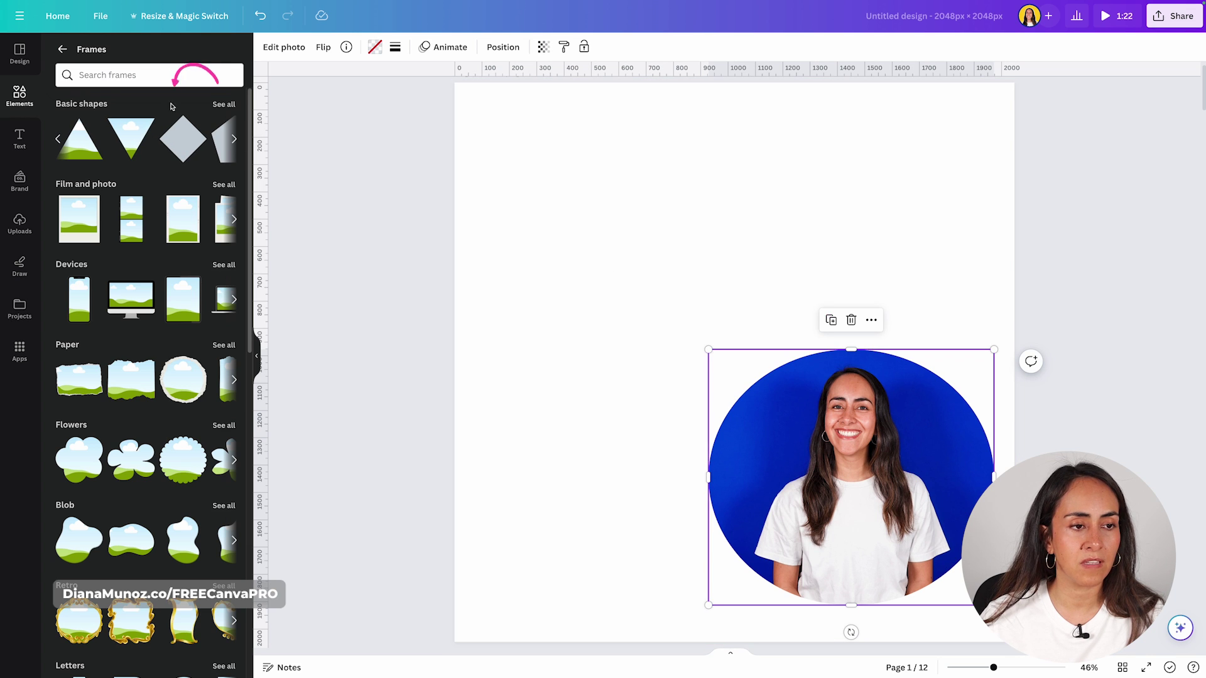
left_click(134, 140)
left_click_drag(777, 312, 687, 209)
left_click_drag(644, 386, 647, 250)
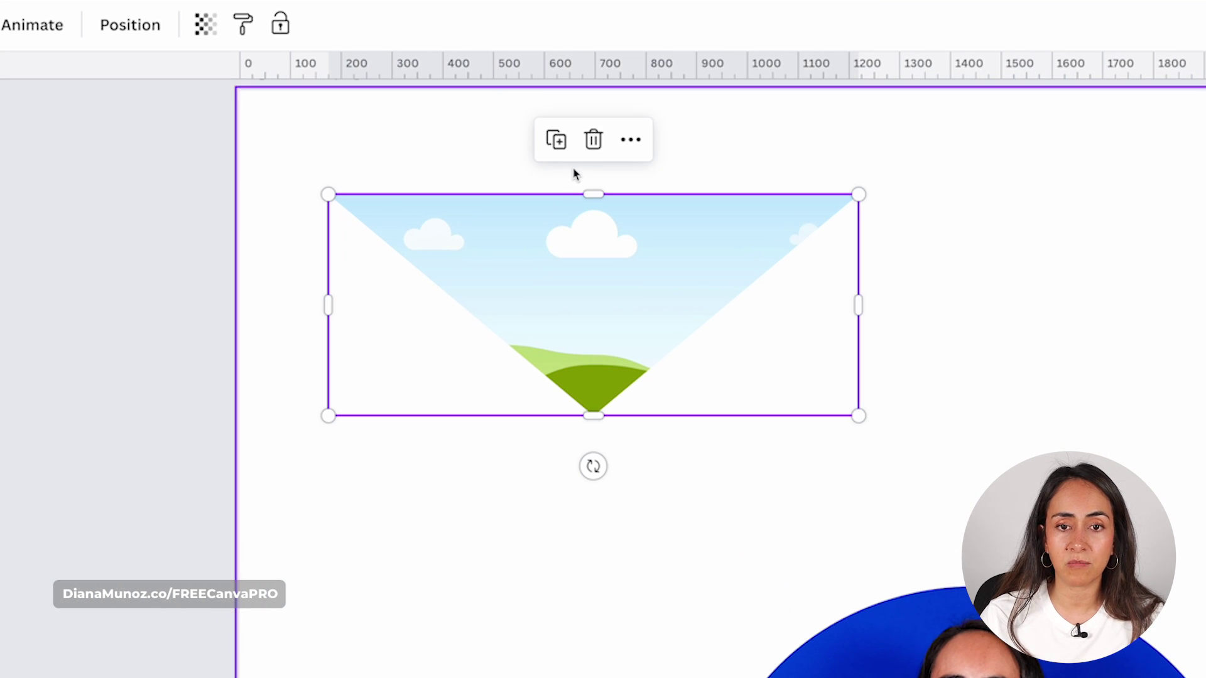
left_click_drag(327, 306, 390, 305)
left_click(621, 138)
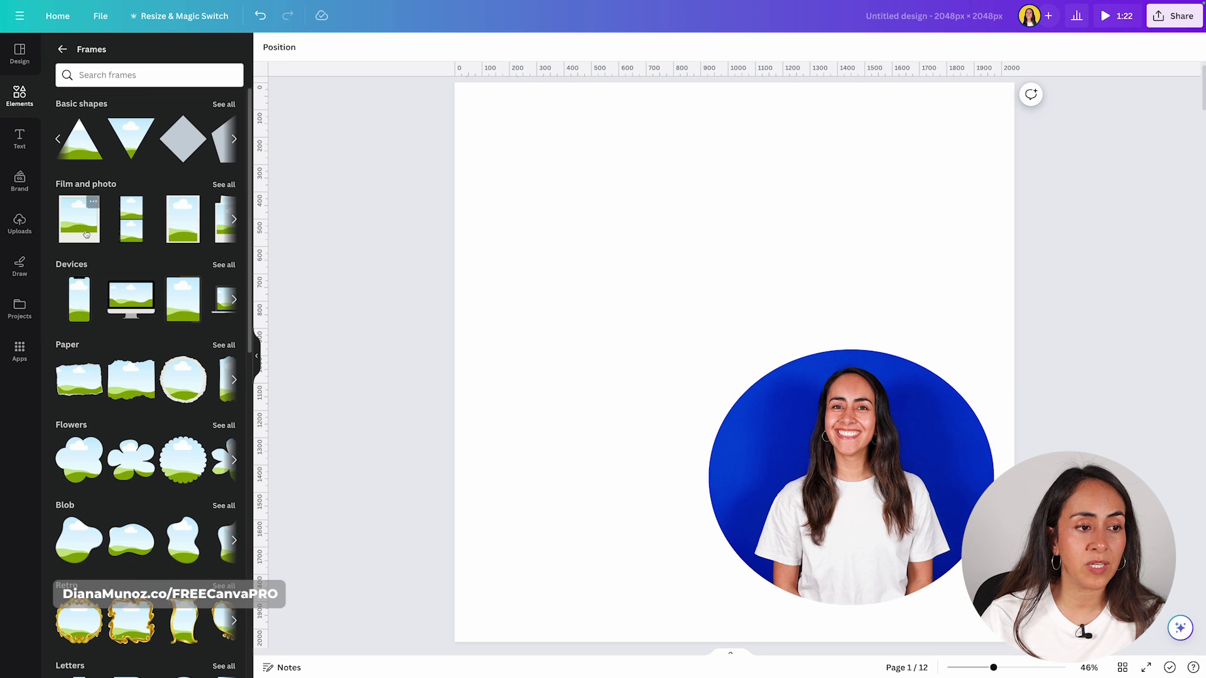
Add a polaroid-style frame, reposition and enlarge it, then delete it.
left_click(78, 214)
left_click_drag(713, 355, 627, 262)
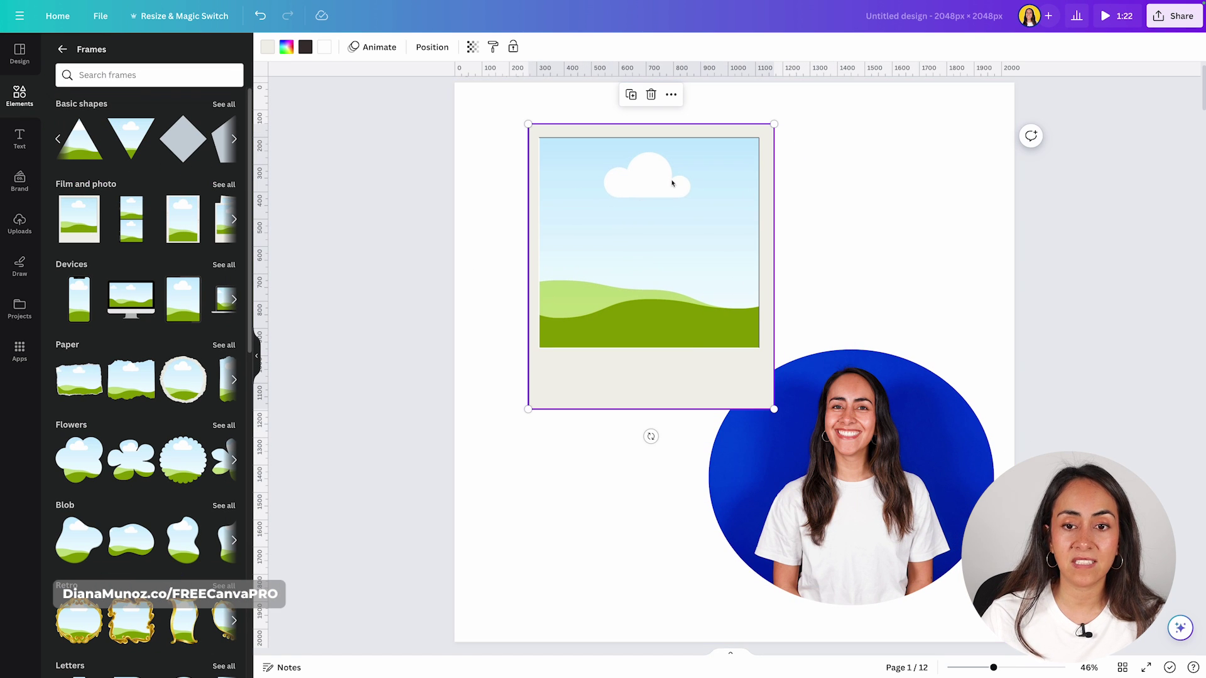
mouse_move(774, 409)
left_mouse_down()
mouse_move(616, 226)
mouse_move(842, 433)
mouse_move(835, 452)
mouse_move(660, 277)
left_mouse_up()
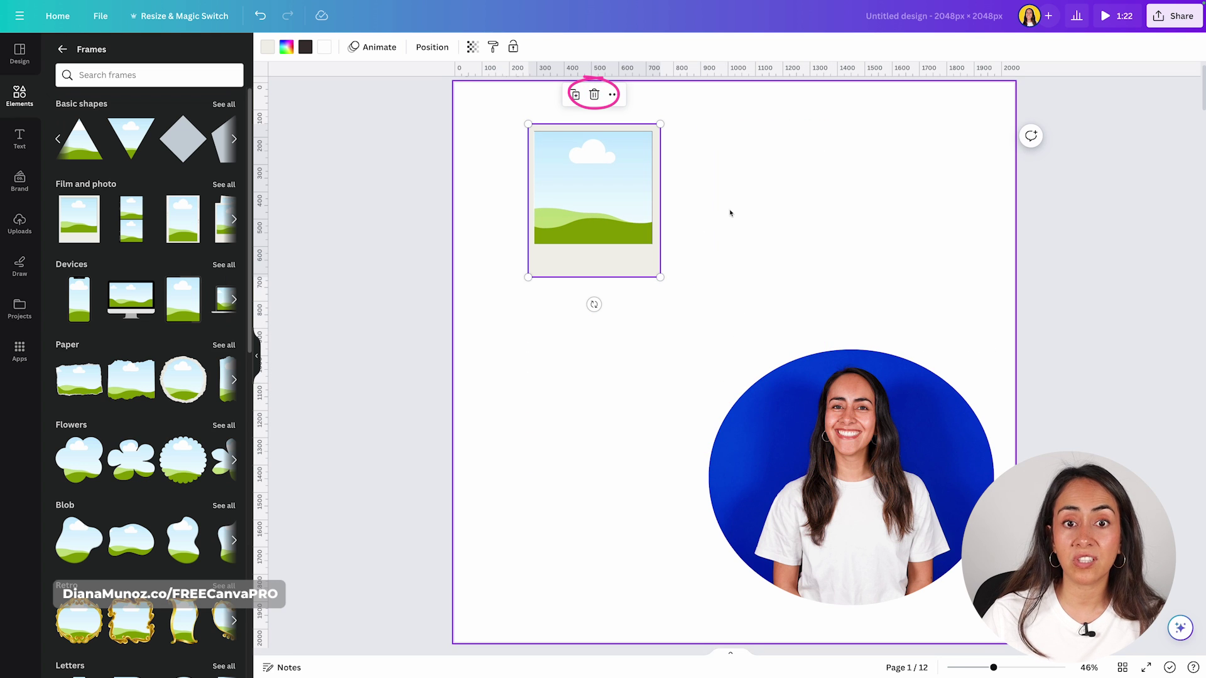
left_click(594, 96)
Add phone and desktop monitor device frames side by side, then delete both.
left_click(79, 299)
left_click_drag(781, 402, 619, 281)
left_click(131, 299)
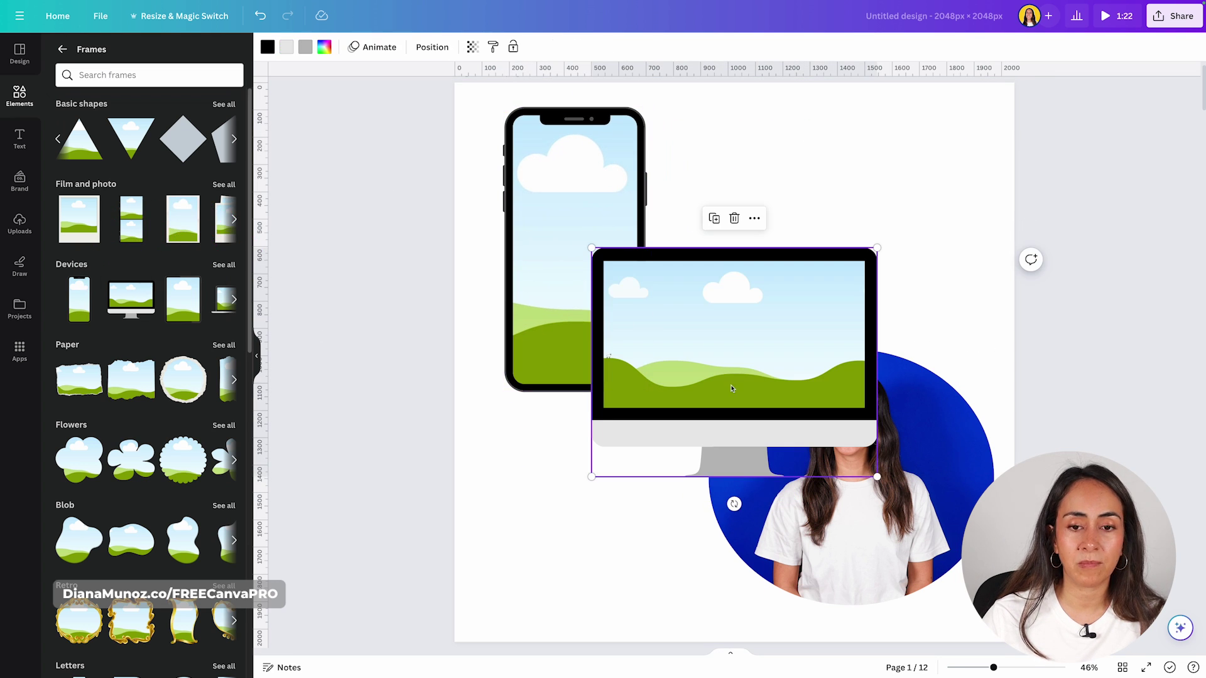
left_click_drag(738, 392, 829, 252)
left_click(574, 251)
left_click(781, 205, "shift")
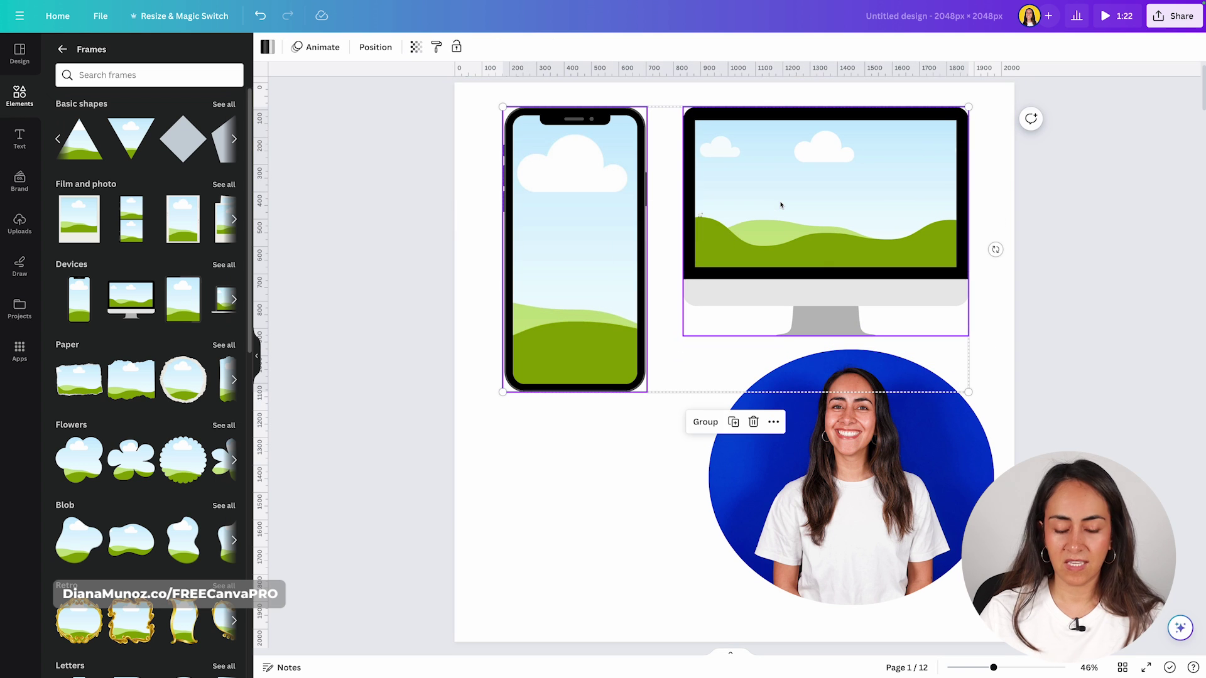
key("Delete")
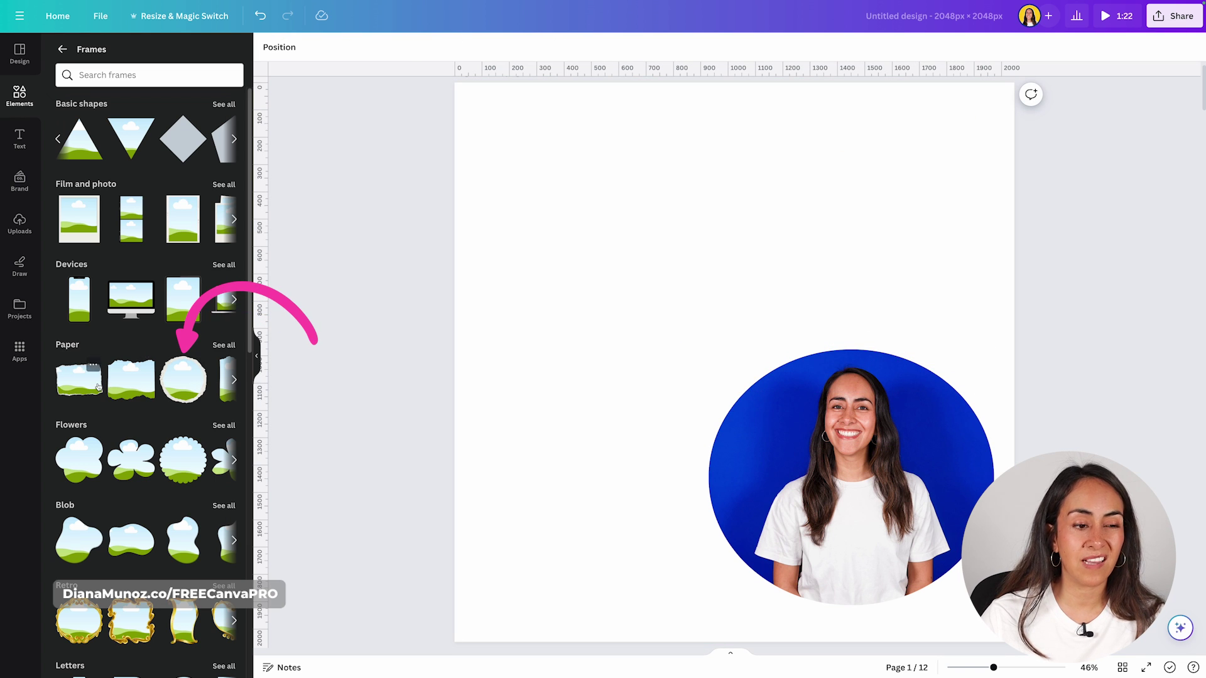
Add and delete a circular torn-paper frame, then move the round photo to the page centre.
left_click(183, 379)
left_click_drag(756, 325, 663, 222)
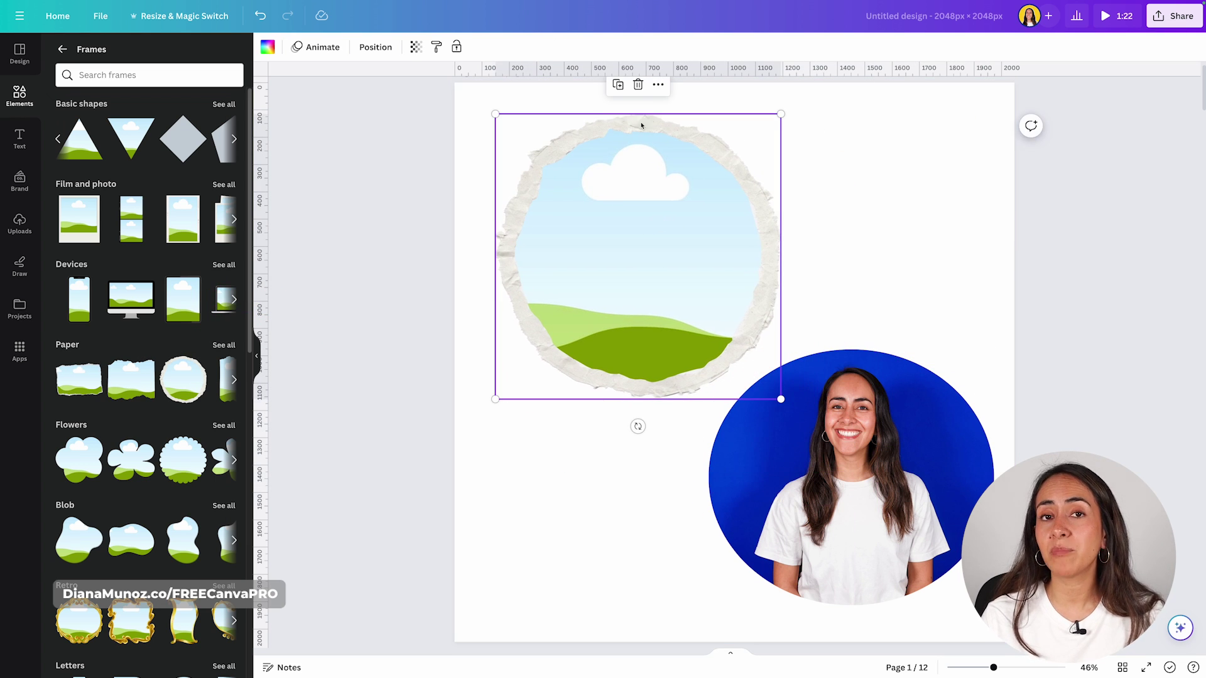
left_click(641, 90)
left_click_drag(859, 442, 742, 329)
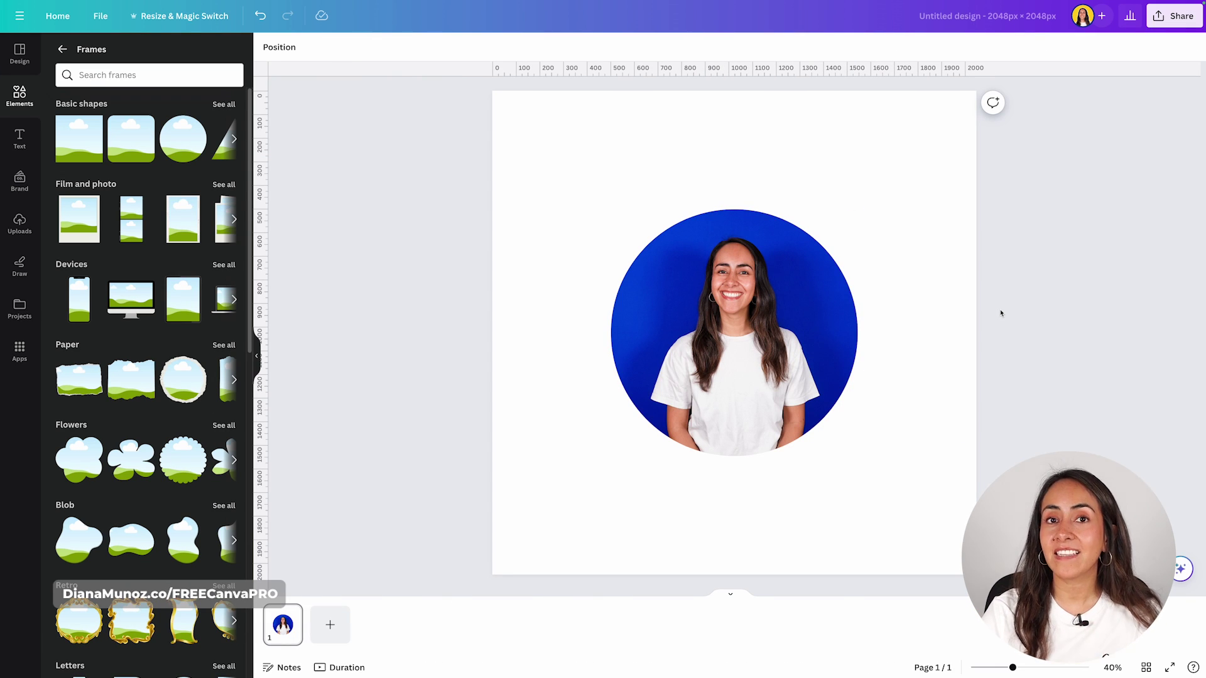
Enlarge the round photo frame to about 572 px and recentre it on the page.
left_click(692, 293)
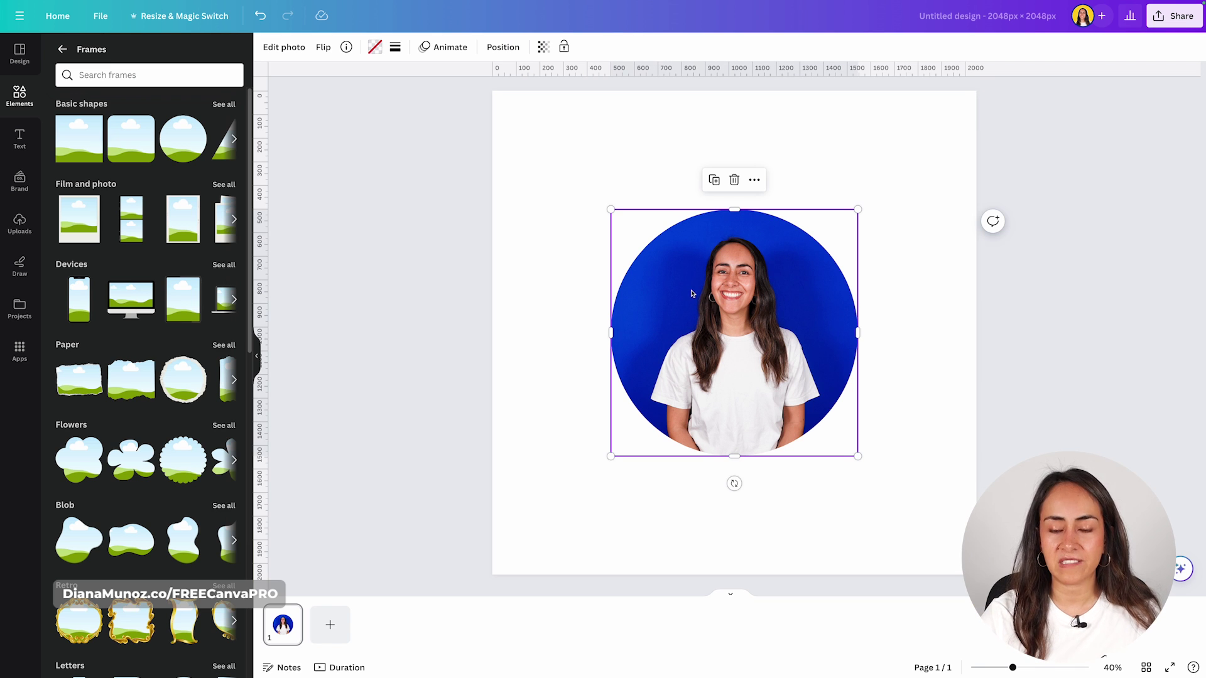
left_click_drag(863, 207, 921, 195)
left_click_drag(770, 256, 749, 256)
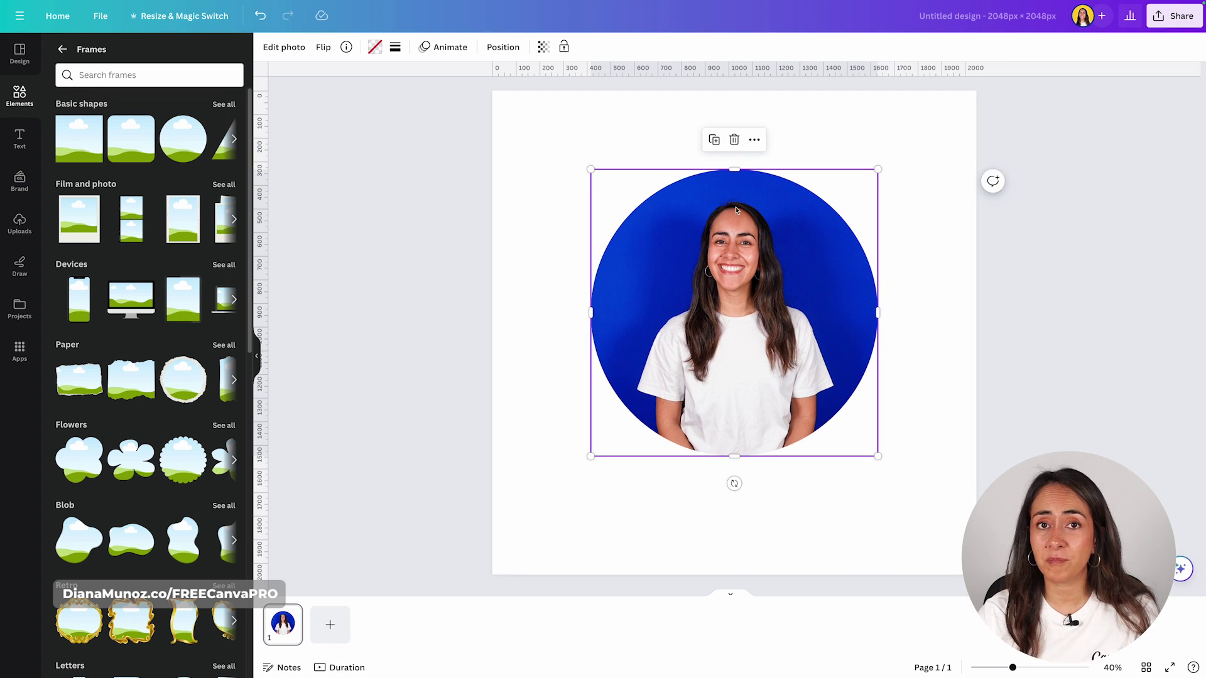
Crop inside the circle, enlarging and shifting the portrait so face and shoulders fill it at 0° rotation.
double_click(749, 285)
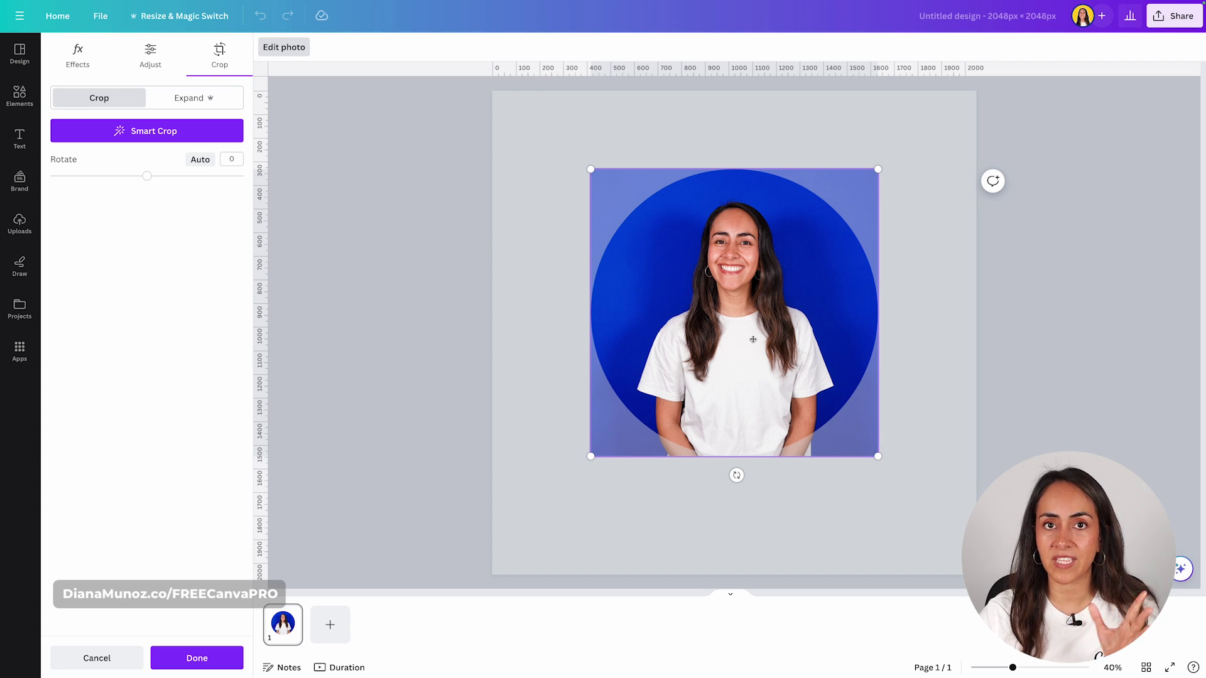
left_click_drag(591, 458, 452, 594)
left_click_drag(691, 326, 766, 295)
left_click_drag(945, 562, 957, 566)
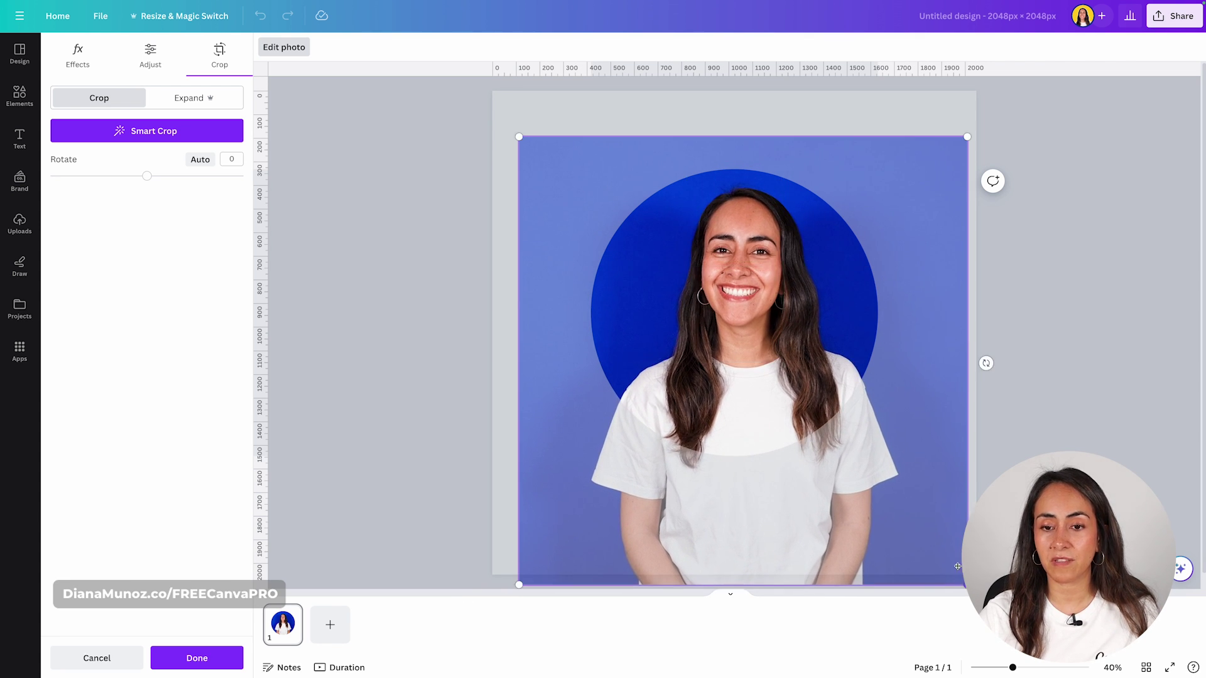
left_click_drag(736, 242, 743, 292)
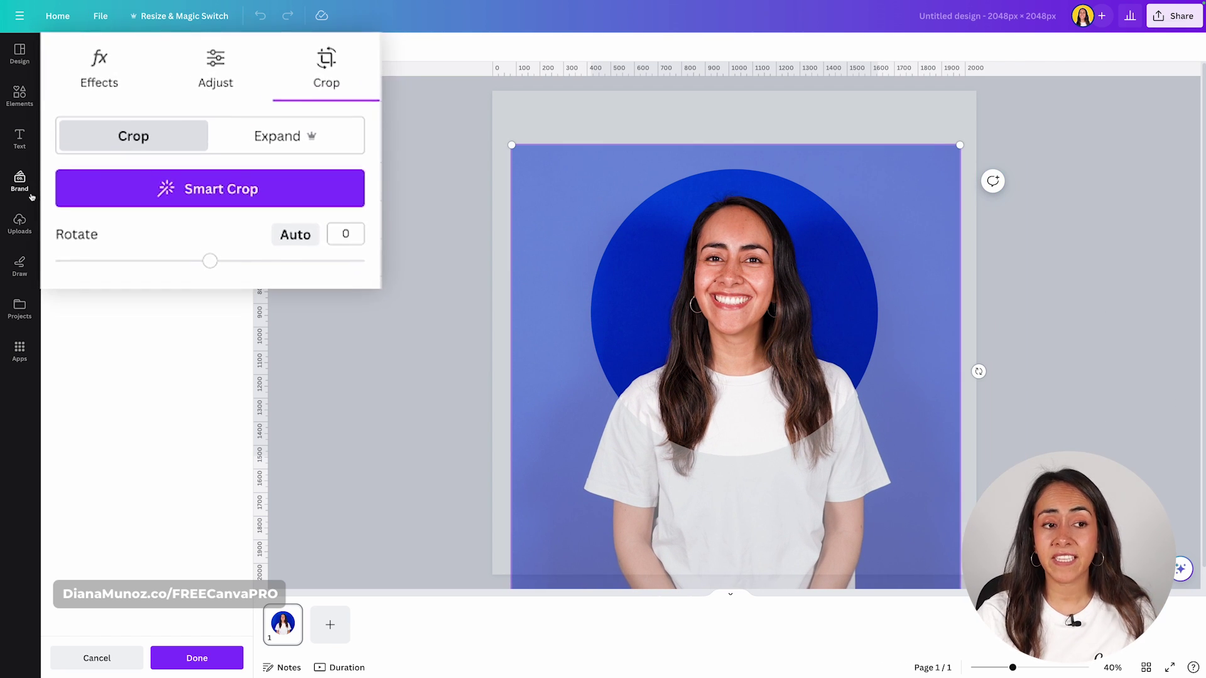
left_click_drag(212, 274, 291, 287)
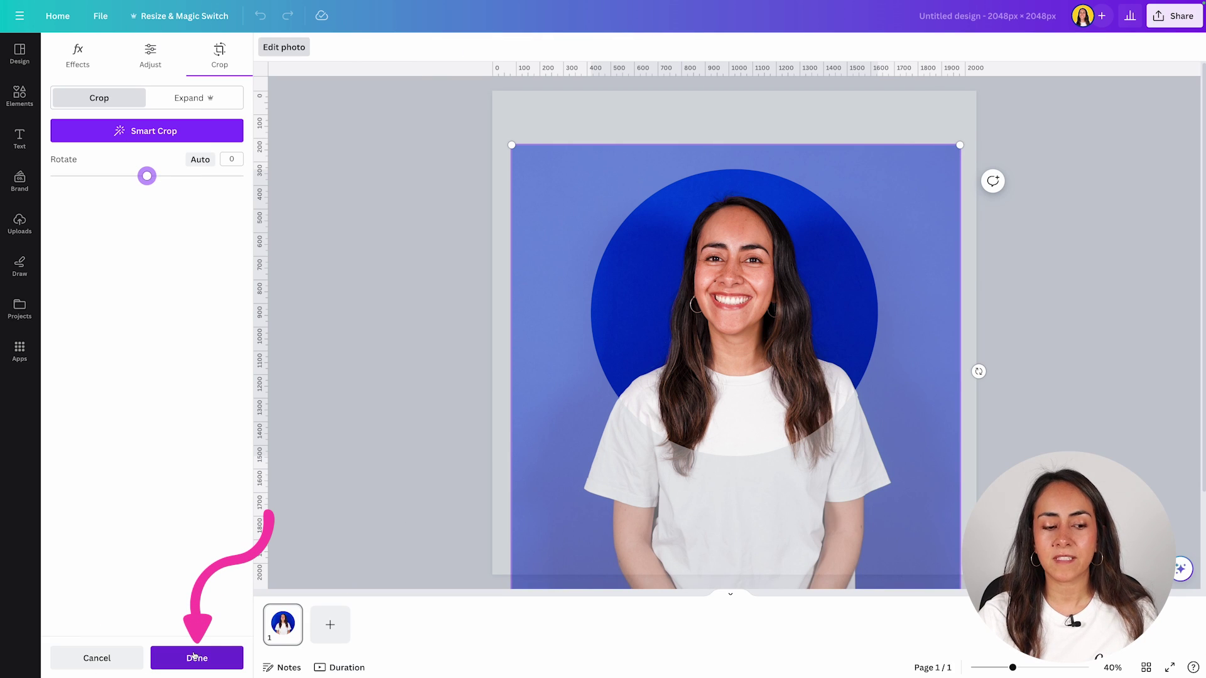
left_click(193, 656)
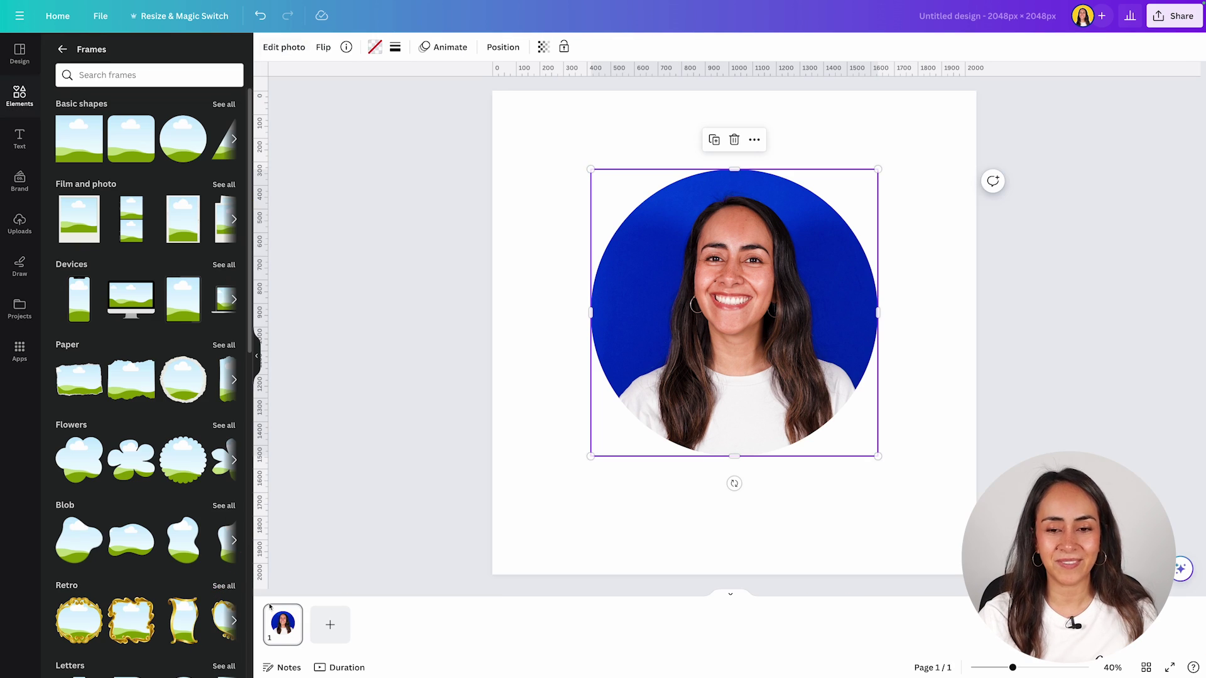
Deselect the round photo and show the Uploads library of previously uploaded images.
left_click(1049, 441)
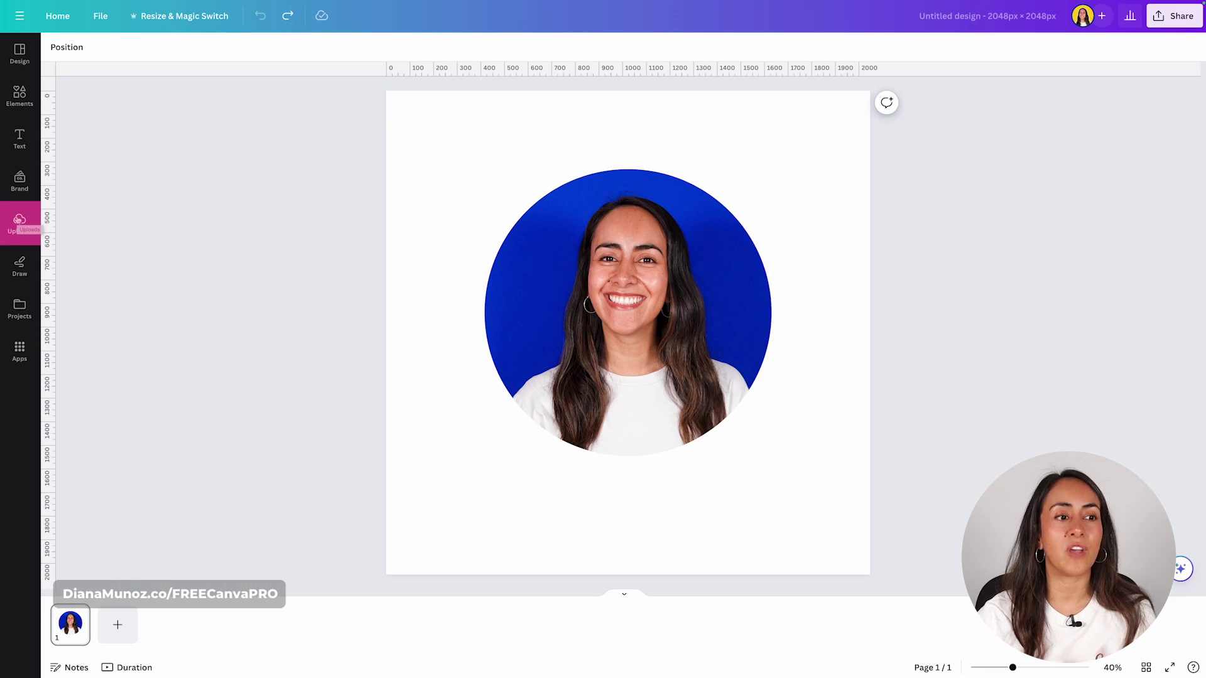
left_click(19, 220)
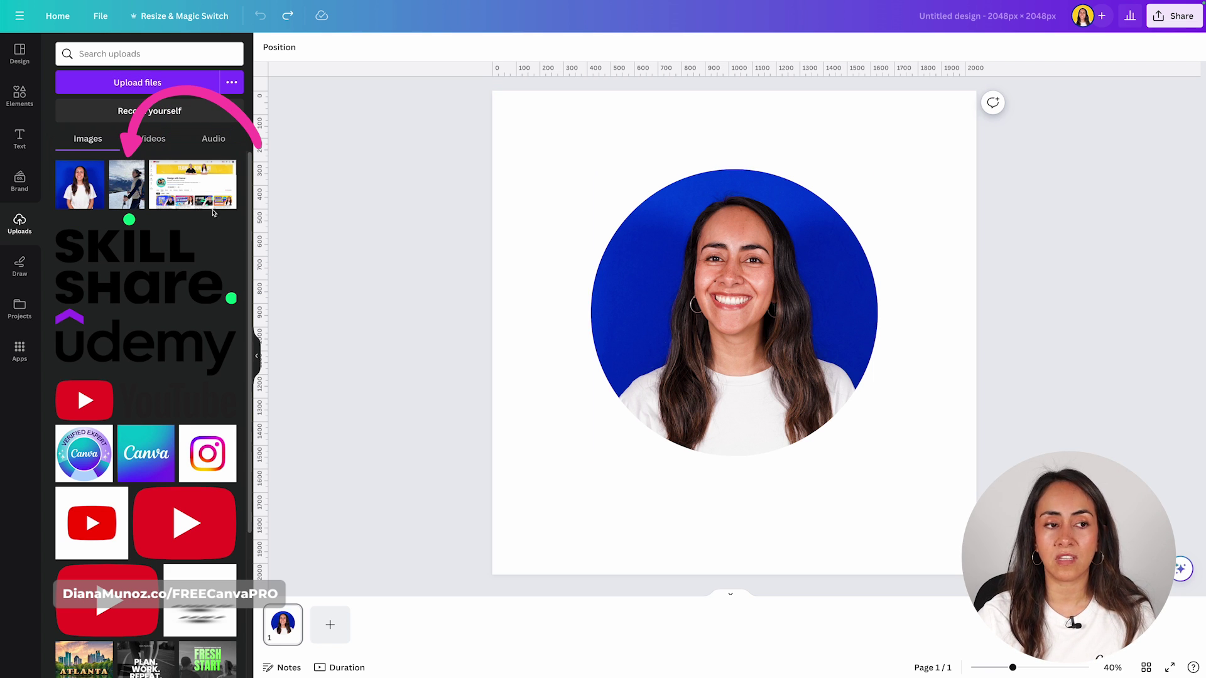
Drop the mountain hiking photo into the circle frame, then delete the image and the frame.
left_click_drag(128, 190, 731, 289)
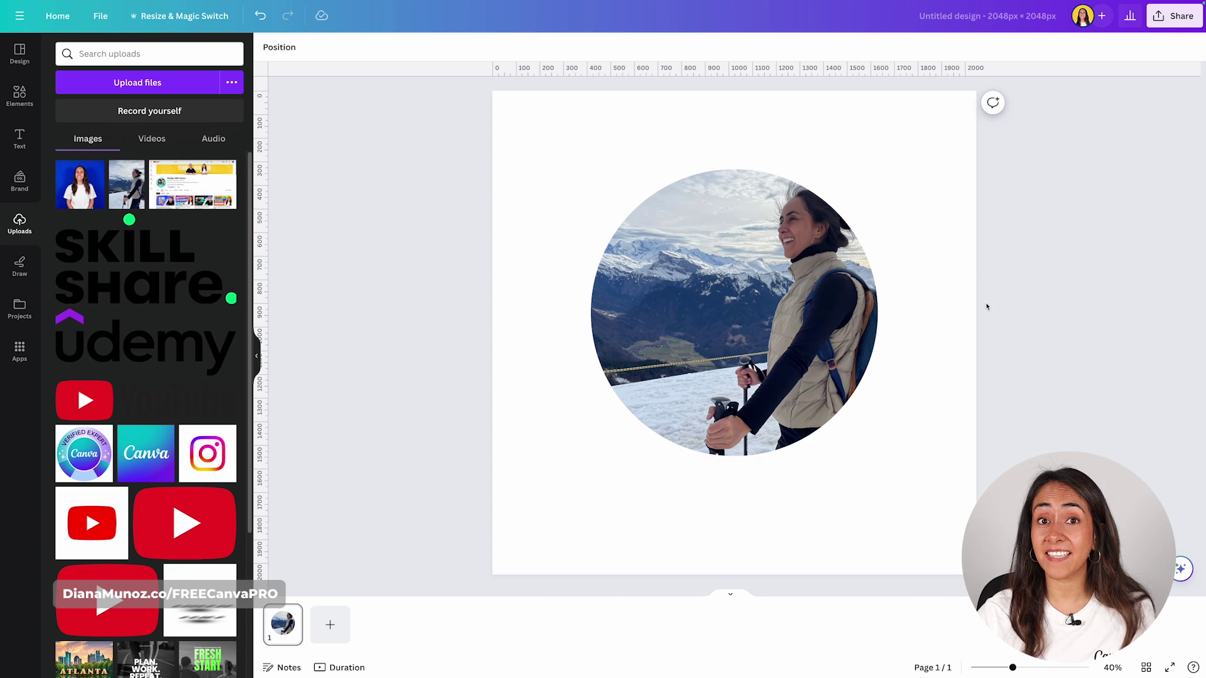
left_click(942, 418)
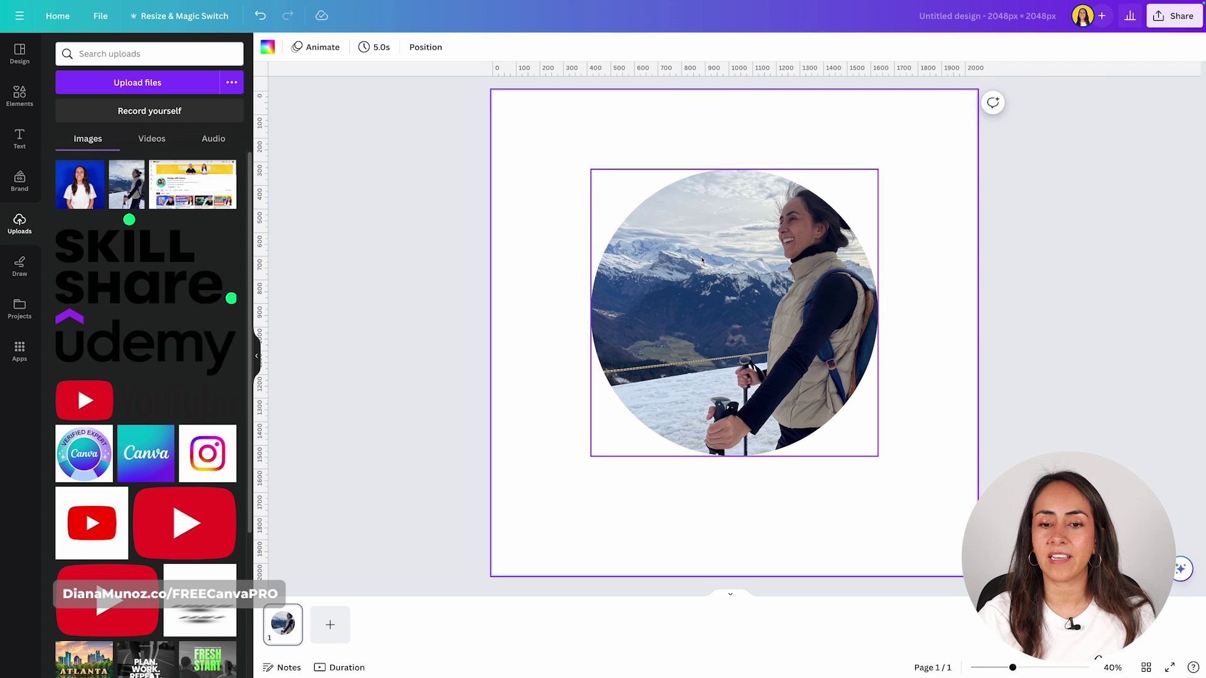
left_click(674, 281)
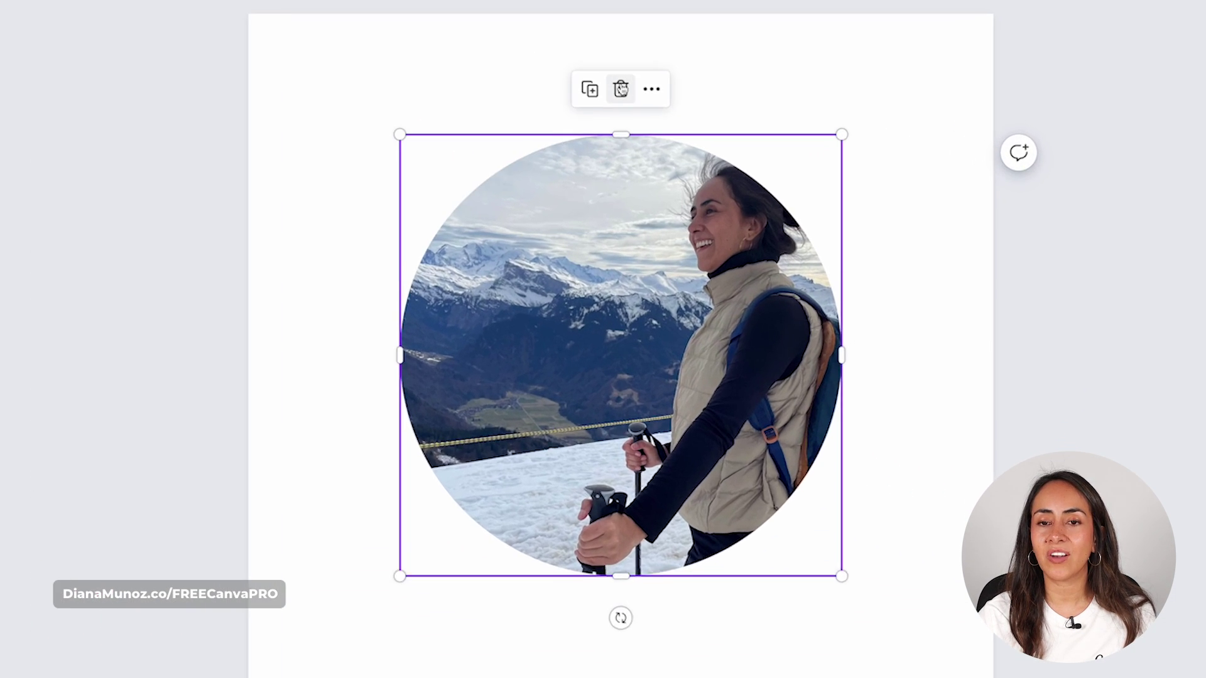
left_click(601, 79)
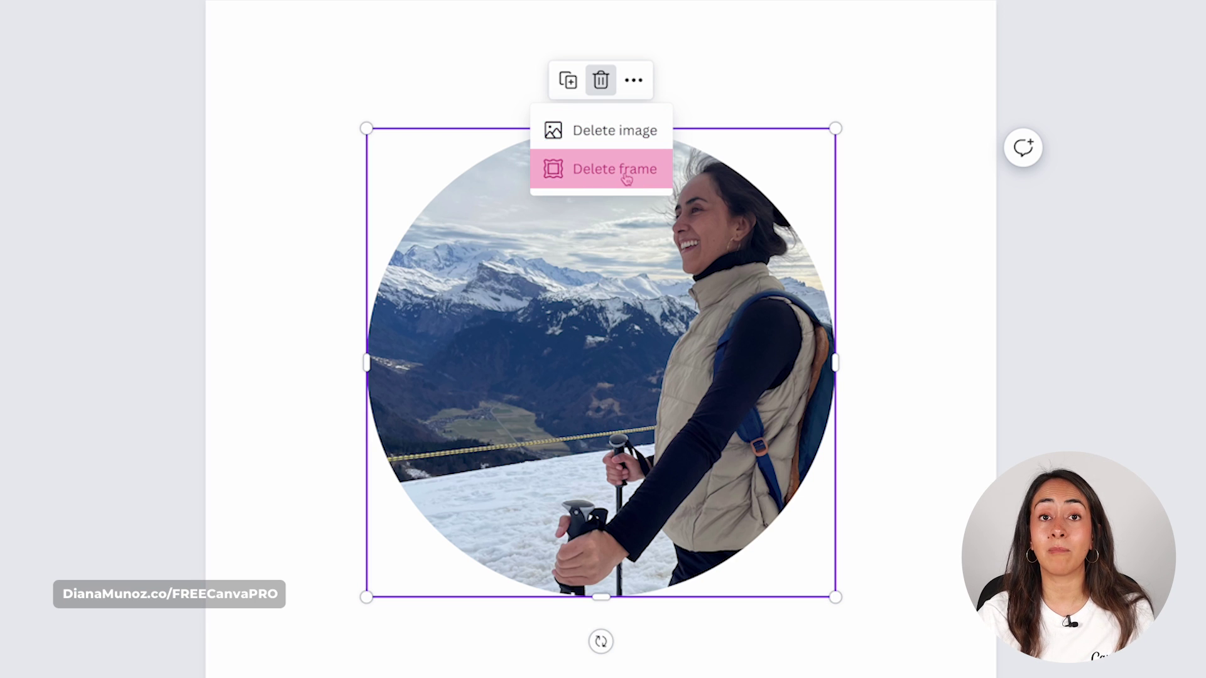
left_click(616, 137)
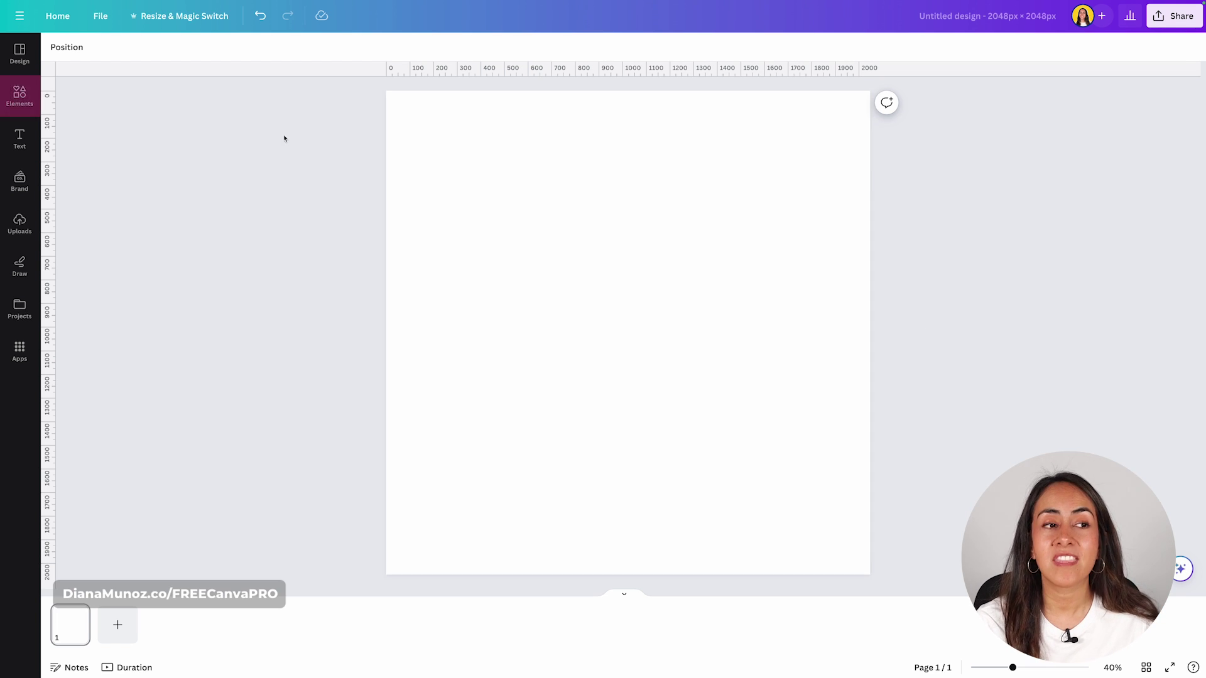
Add the first frame in the Flowers group of the full Frames library to the blank page.
left_click(29, 92)
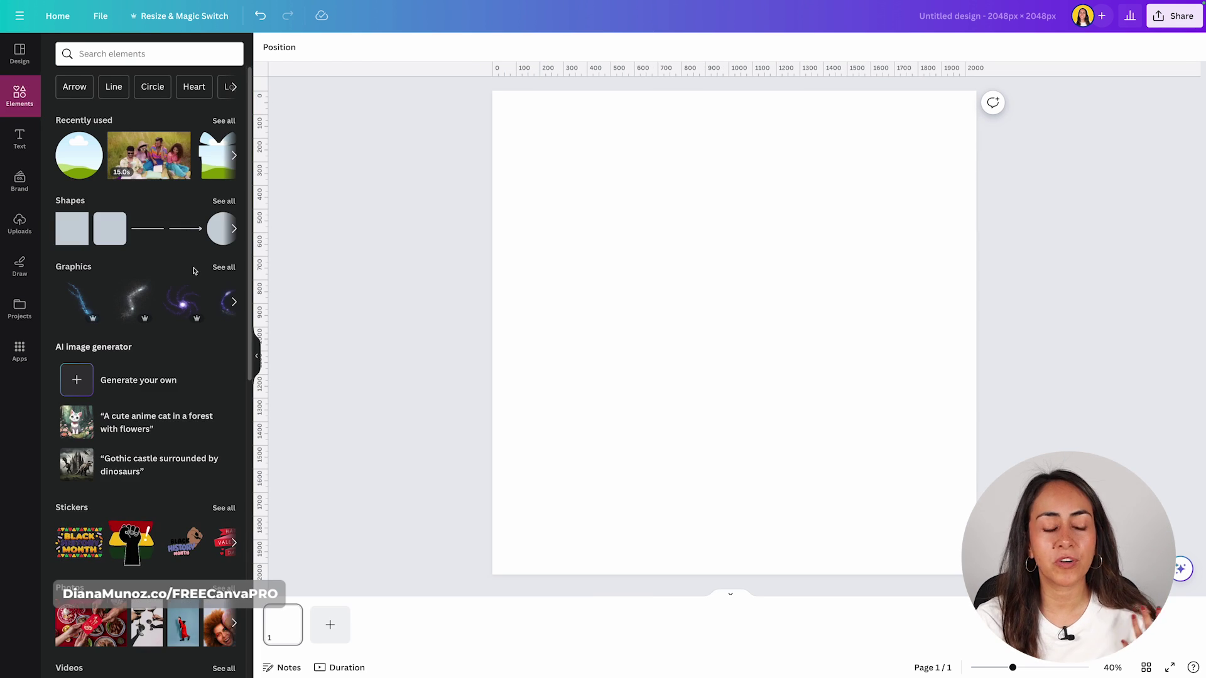
scroll(193, 275, "down", 6)
scroll(192, 275, "down", 4)
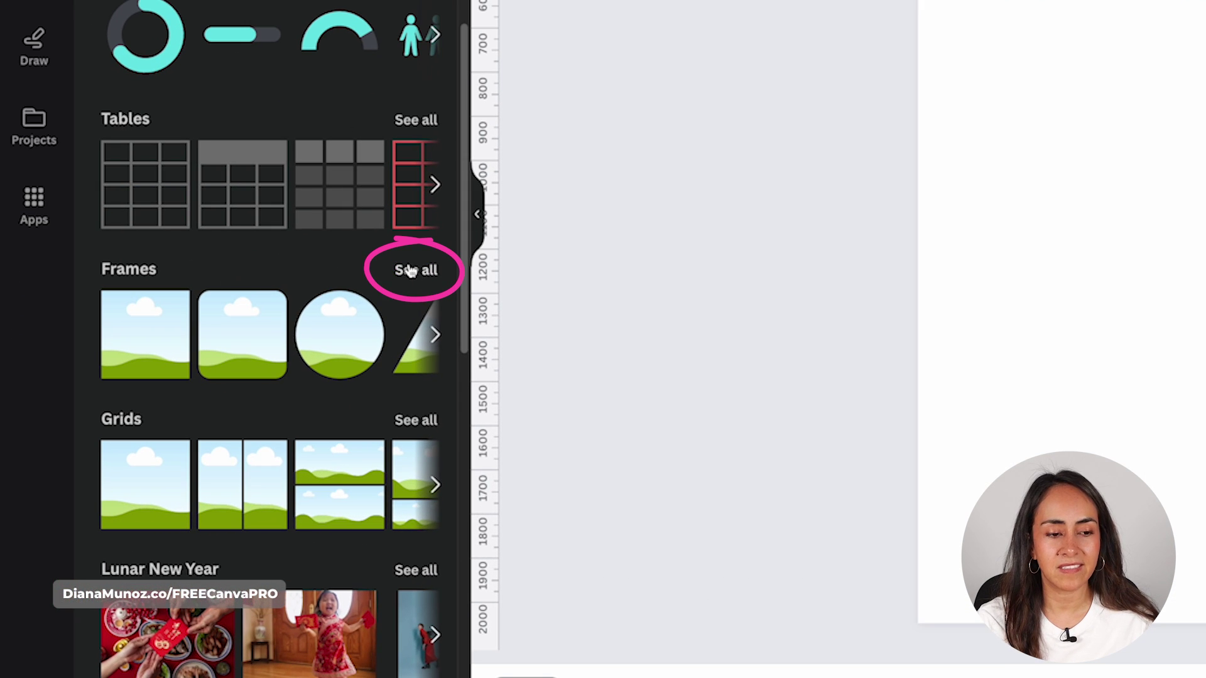
left_click(410, 270)
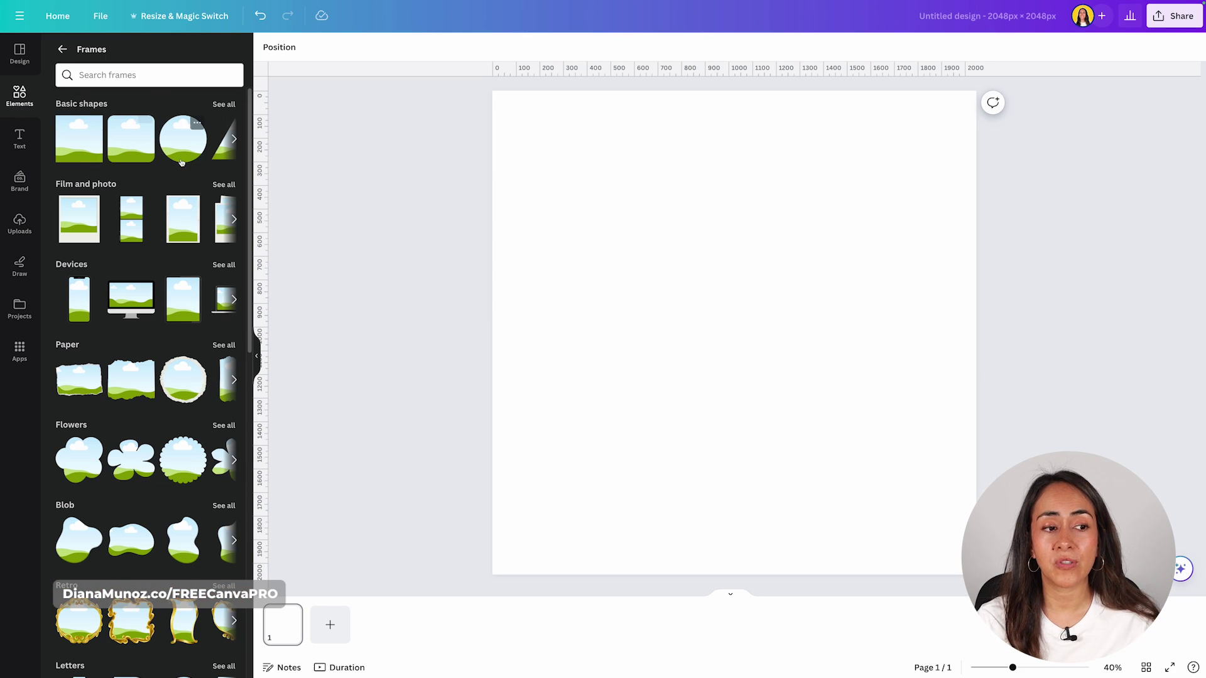
scroll(173, 306, "down", 1)
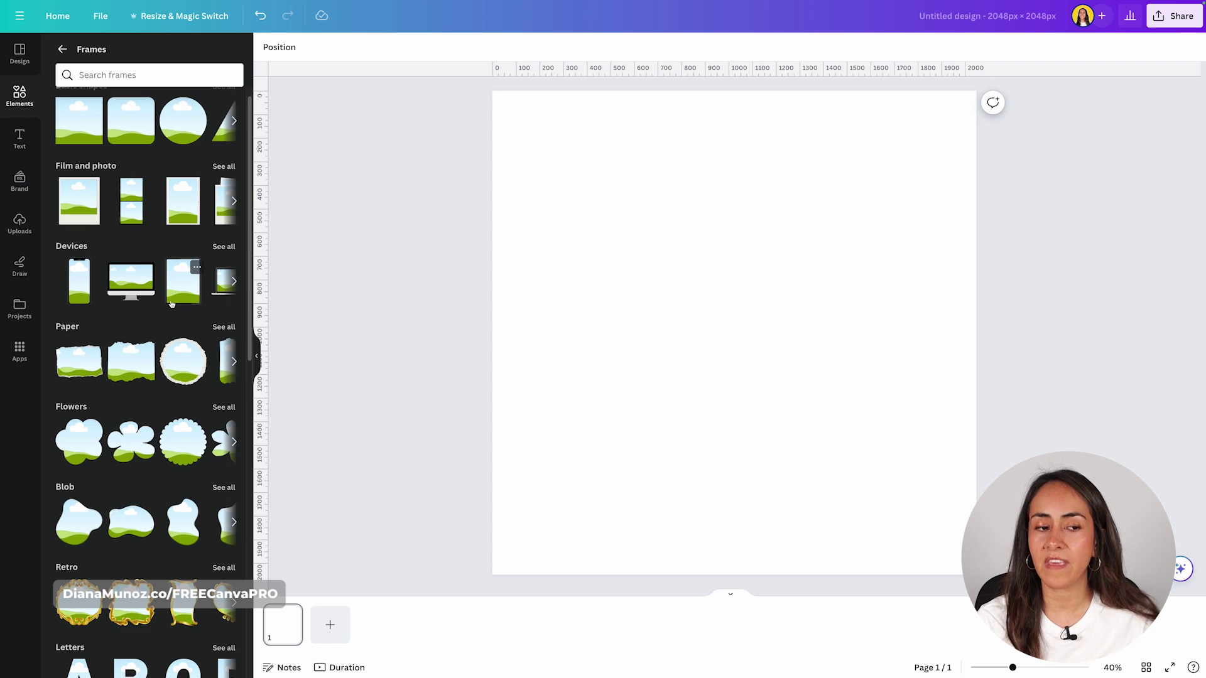
scroll(172, 305, "down", 2)
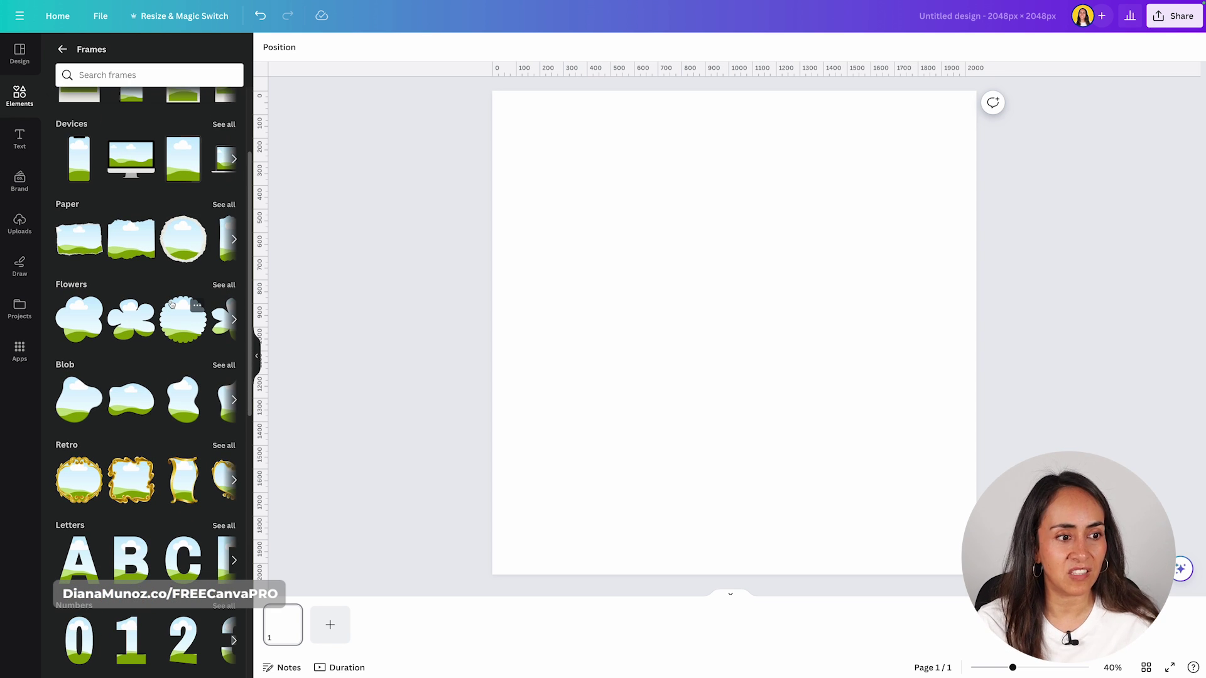
left_click(80, 321)
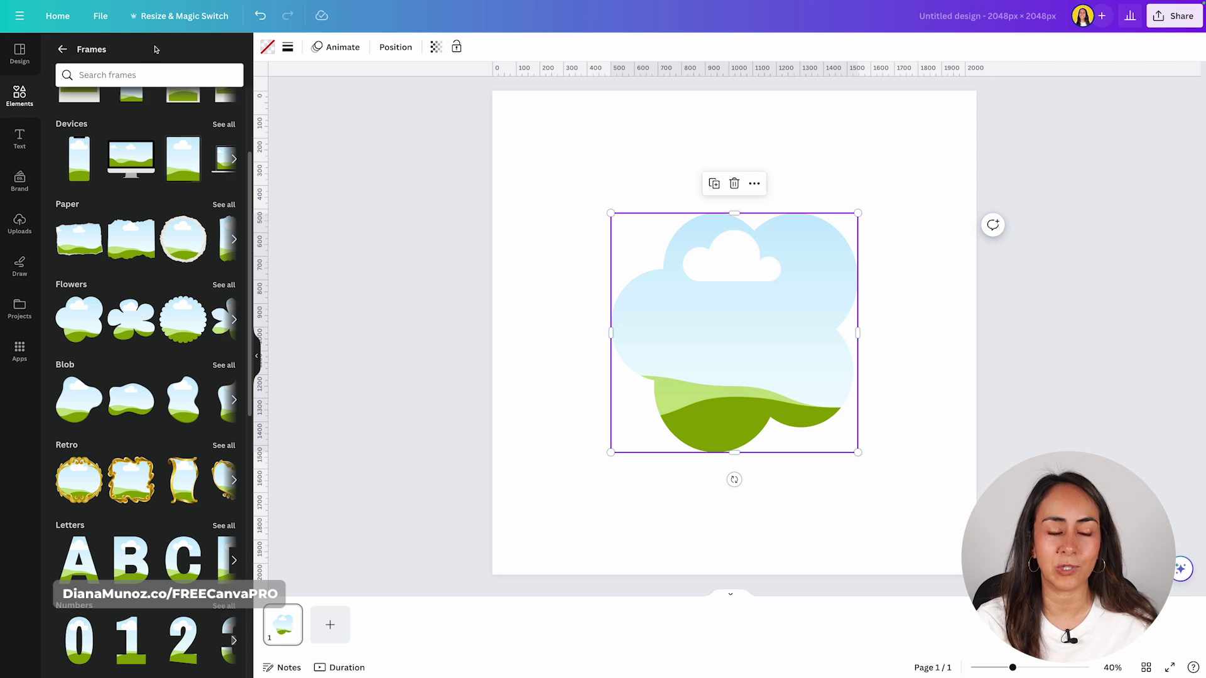
Search Canva's stock videos for 'puppy' from the Elements library.
left_click(63, 50)
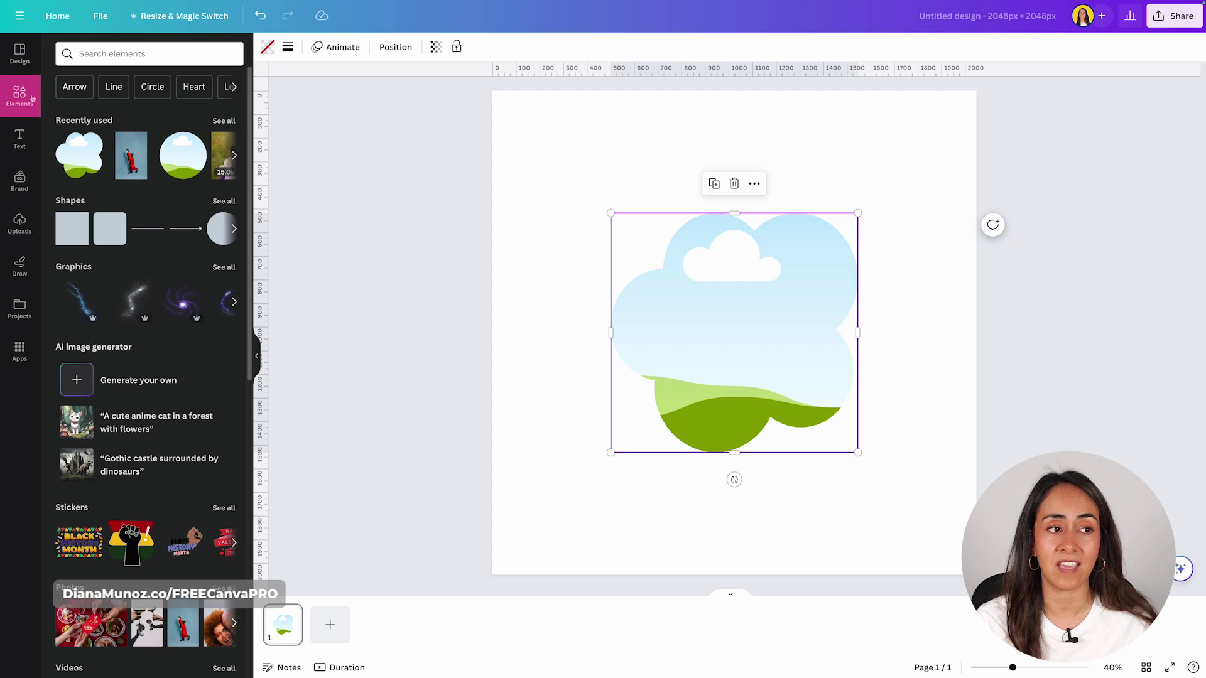
scroll(196, 305, "down", 5)
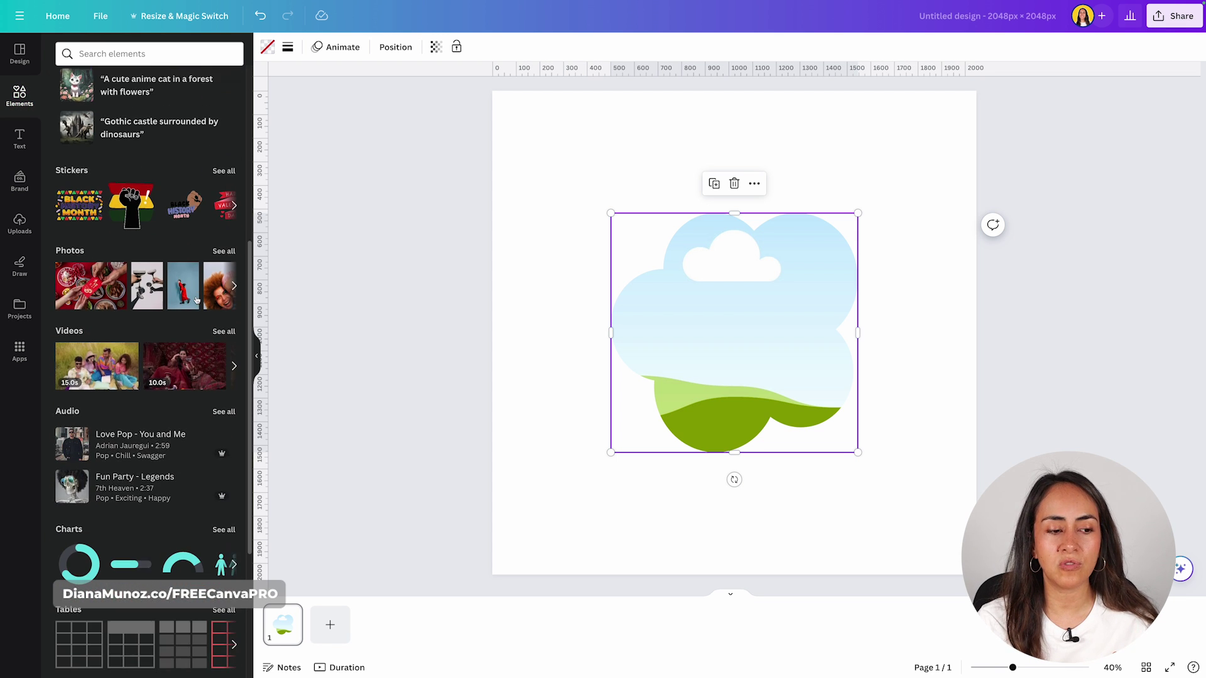
scroll(197, 305, "down", 1)
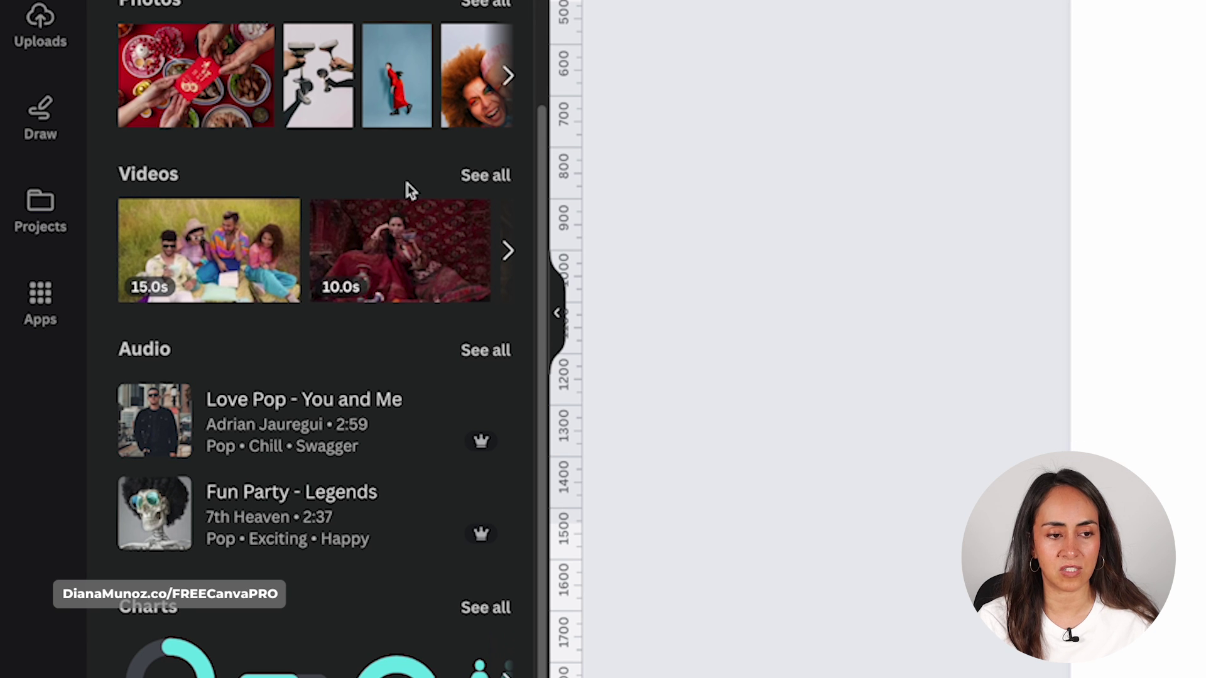
left_click(485, 175)
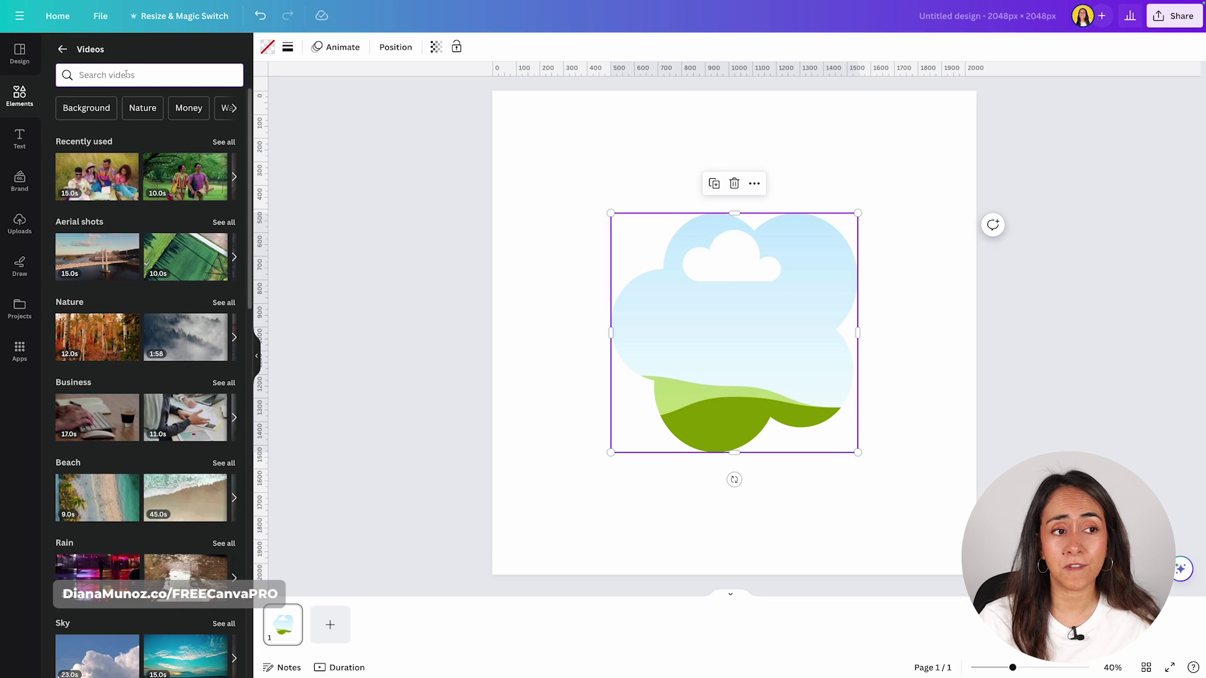
left_click(126, 74)
type("puppy")
key("Return")
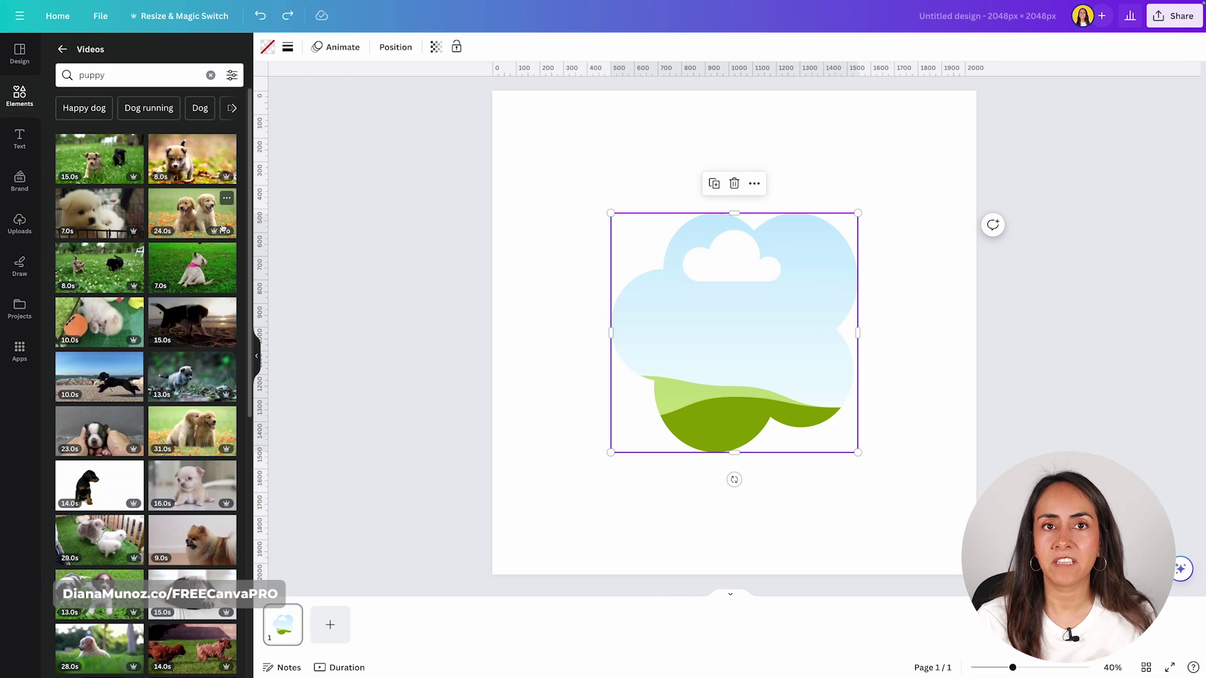
scroll(239, 279, "down", 4)
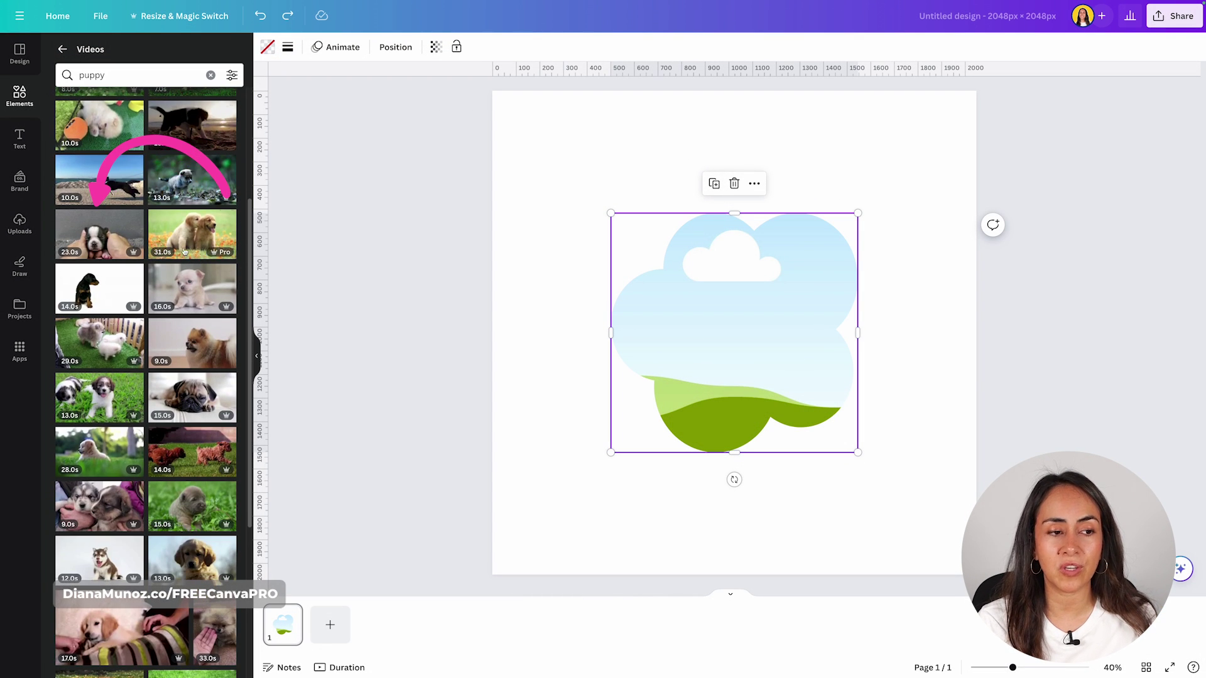
Drop the 23-second puppy video into the cloud frame, then enlarge and reposition it inside.
left_click_drag(99, 234, 691, 276)
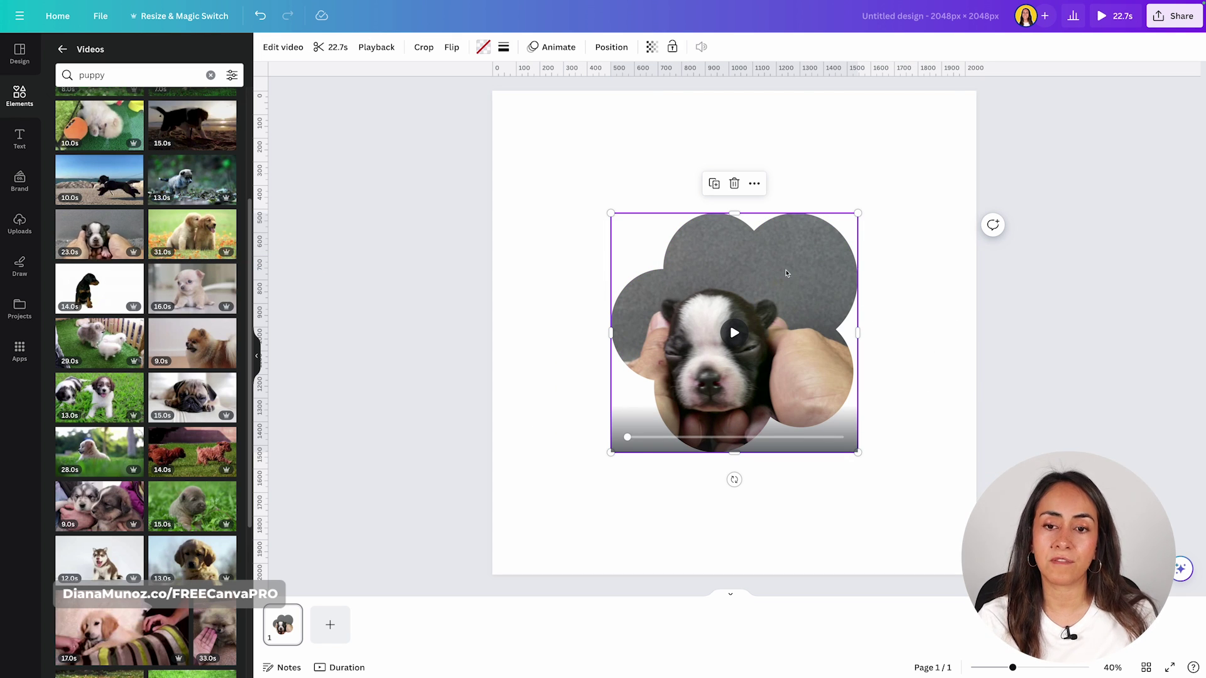
double_click(813, 280)
left_click_drag(947, 213, 1033, 163)
left_click_drag(741, 376, 765, 349)
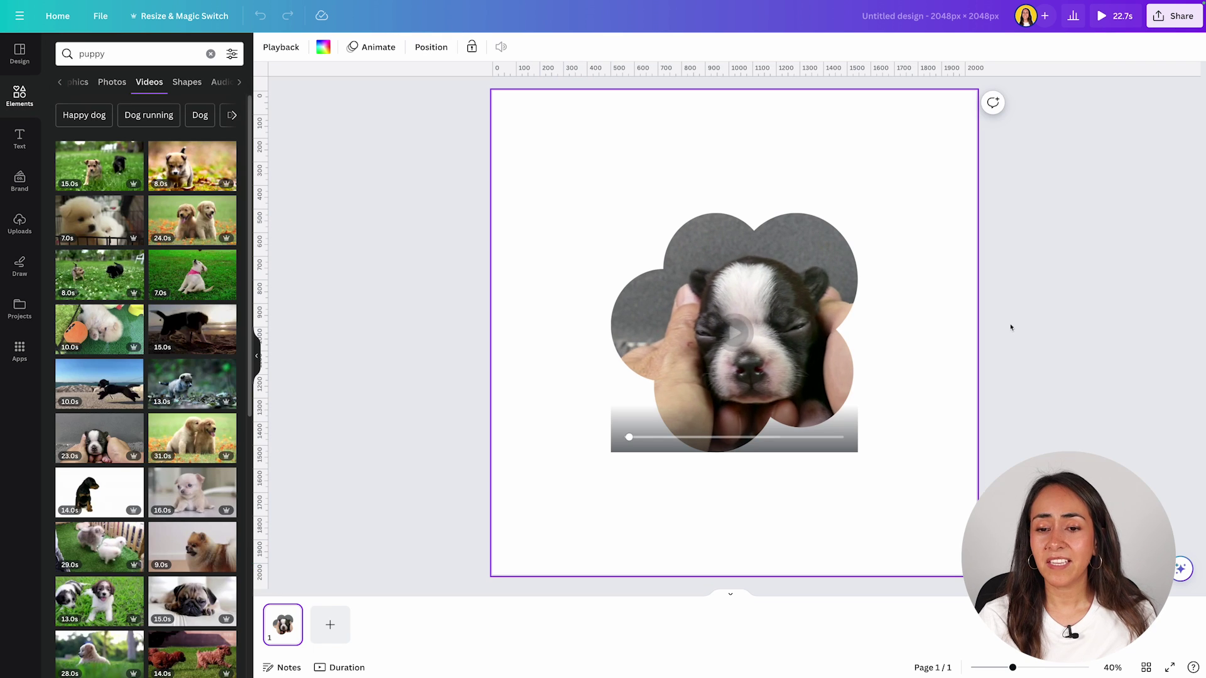
left_click(1032, 332)
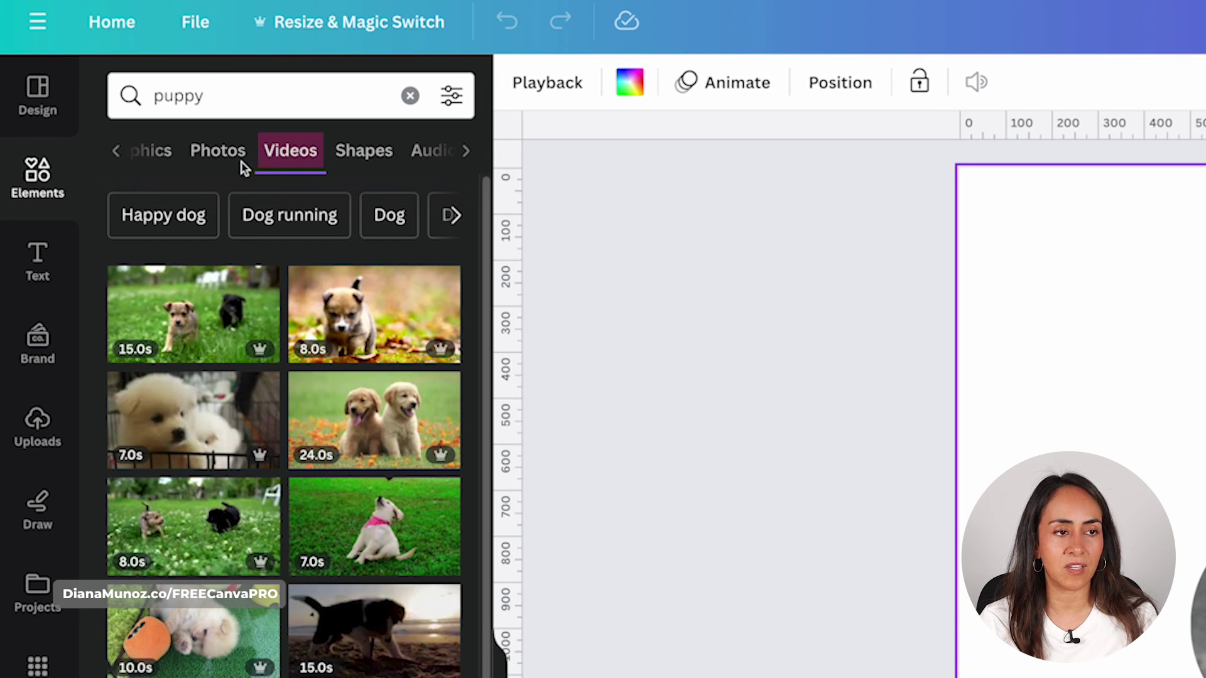
Replace the framed puppy video with the fluffy puppy photo from the photo results.
left_click(218, 150)
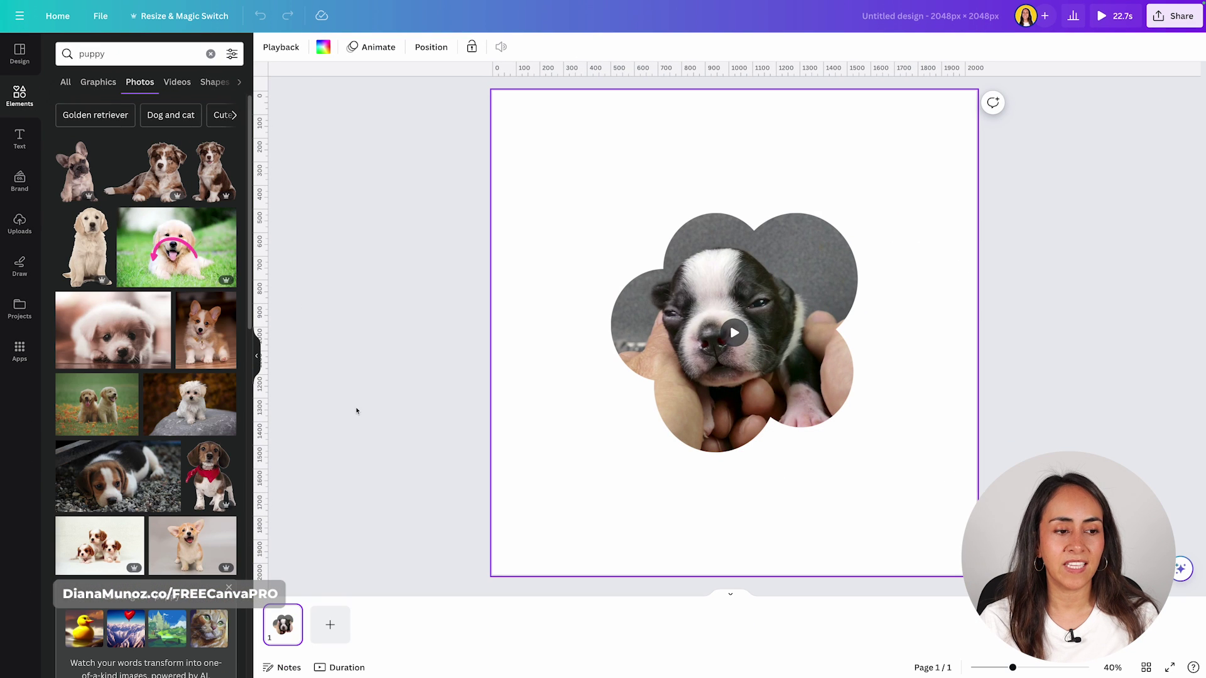
left_click_drag(95, 346, 753, 402)
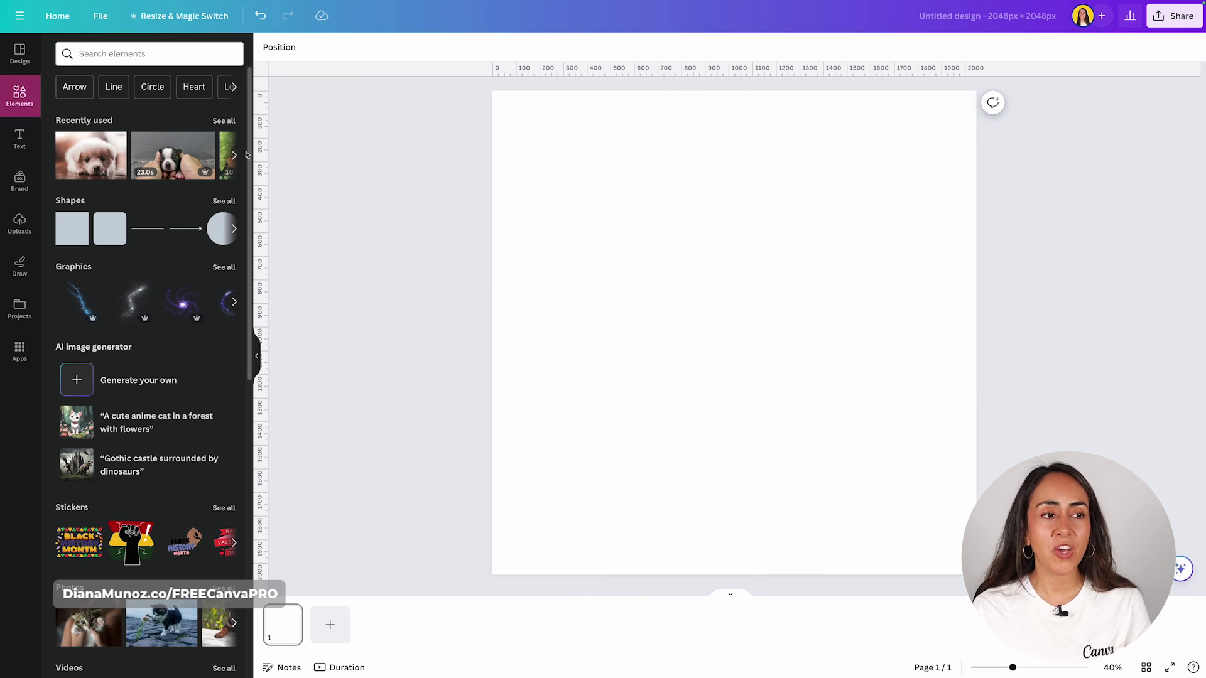
Scroll Elements down to Frames and show all frame styles.
scroll(182, 257, "down", 9)
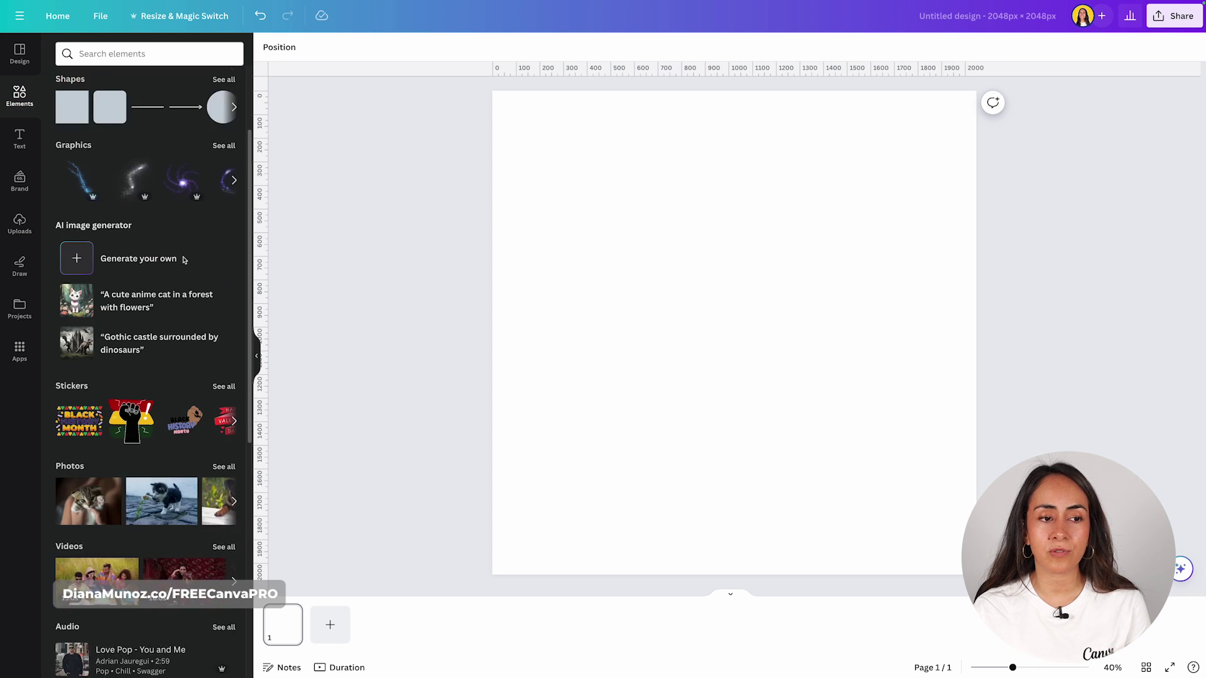
scroll(183, 259, "down", 3)
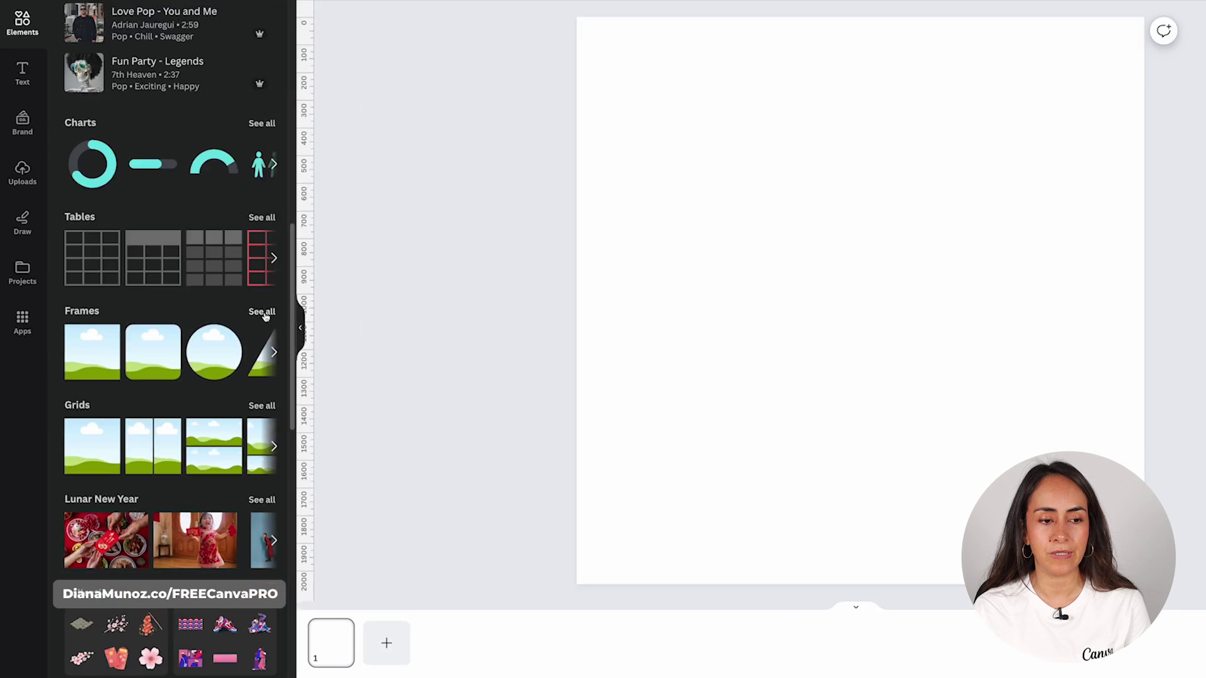
left_click(415, 188)
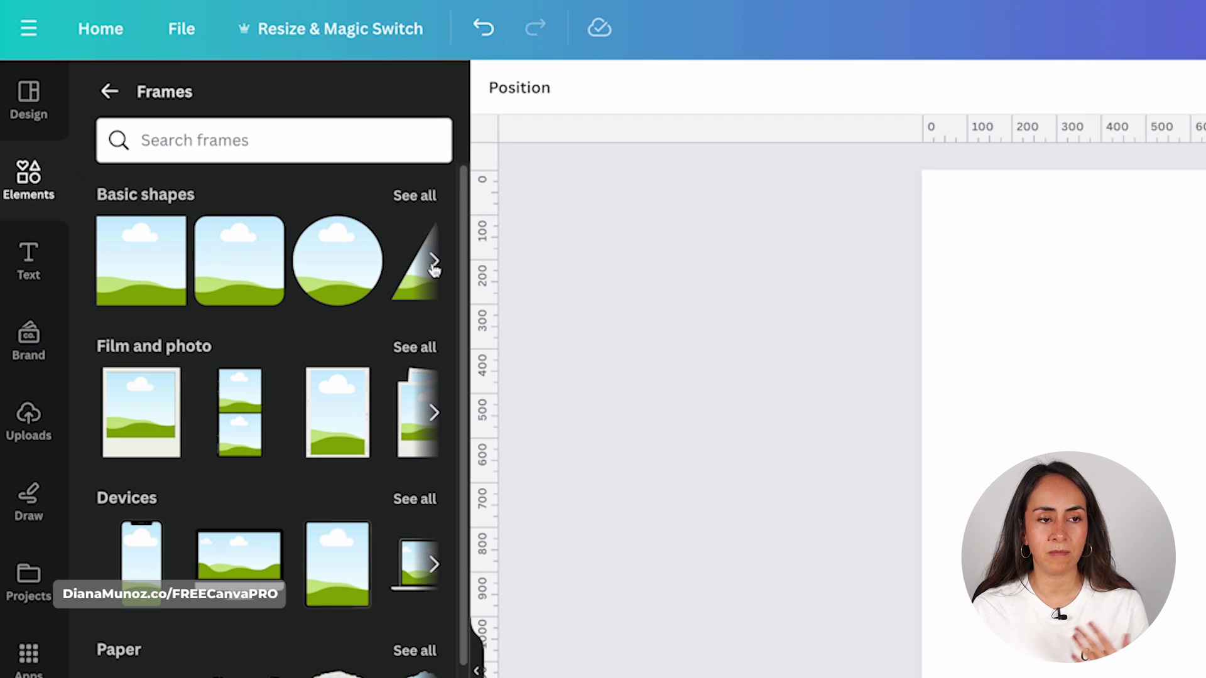
Page through the Basic shapes frames to the end and browse the other frame categories.
left_click(433, 261)
left_click(433, 261)
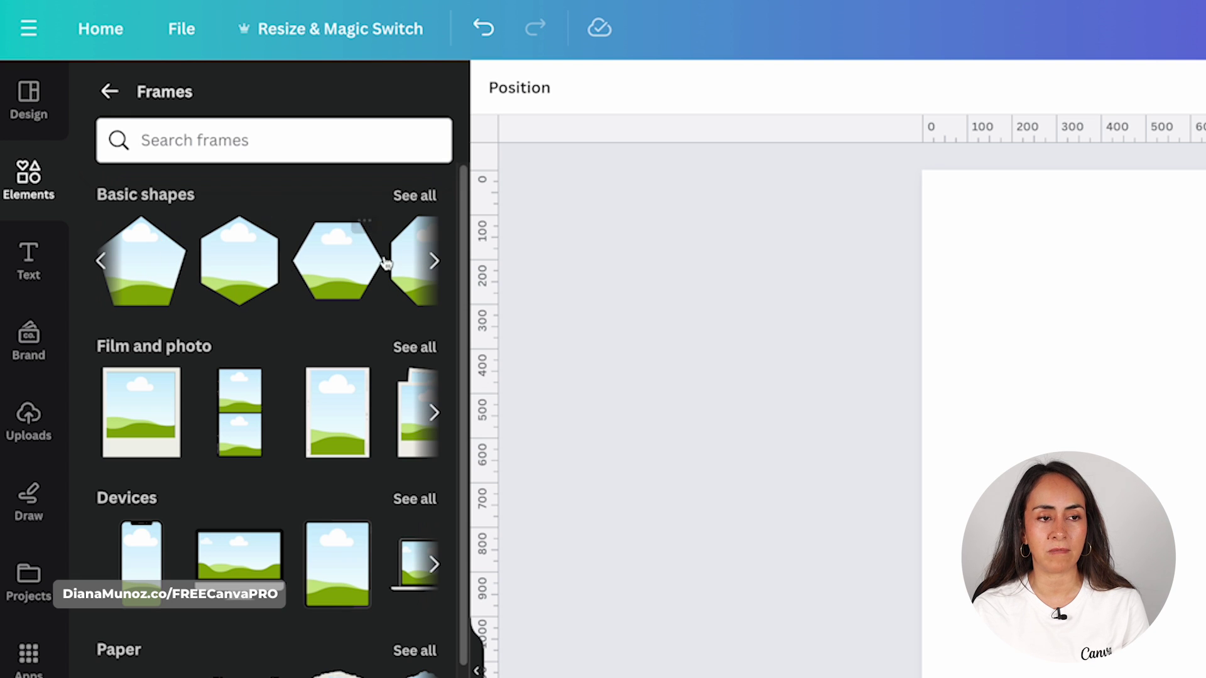
left_click(434, 260)
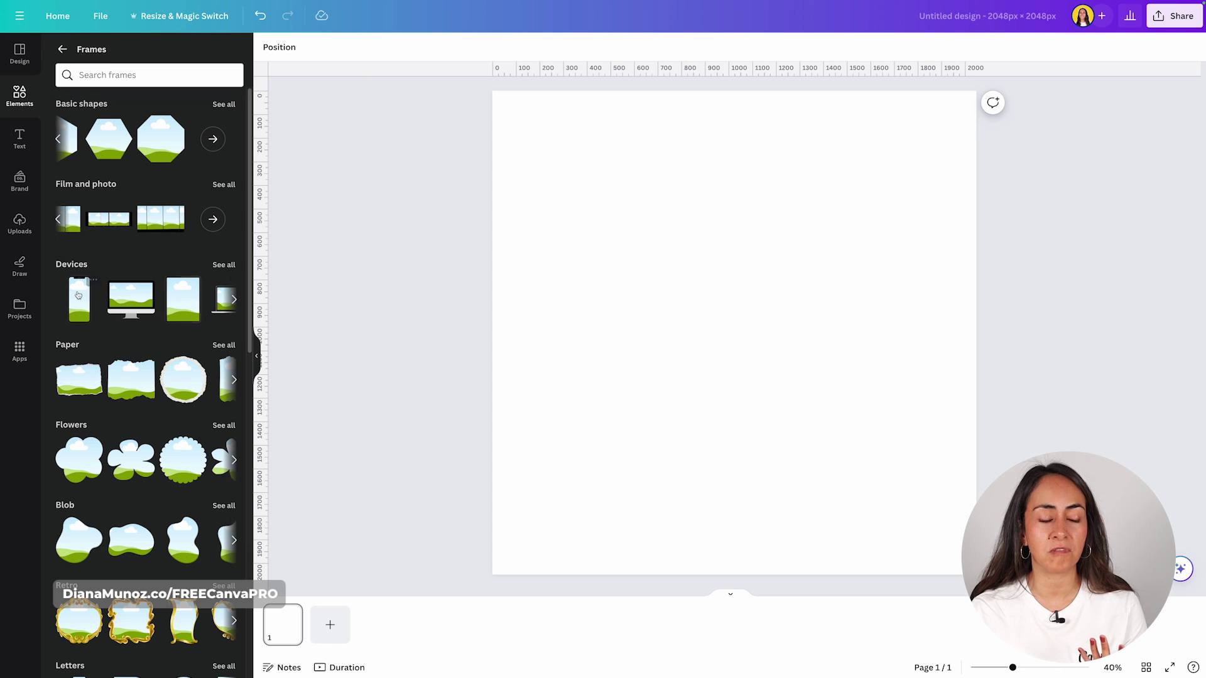
scroll(180, 453, "down", 1)
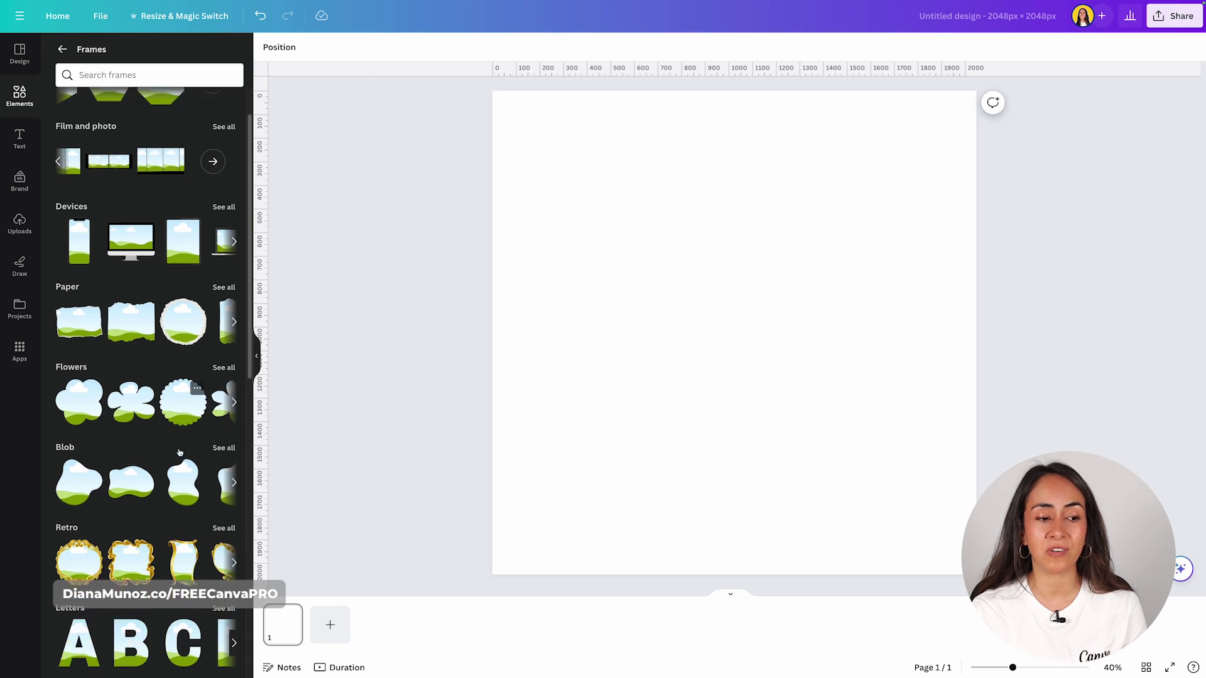
scroll(180, 453, "down", 3)
scroll(245, 168, "up", 4)
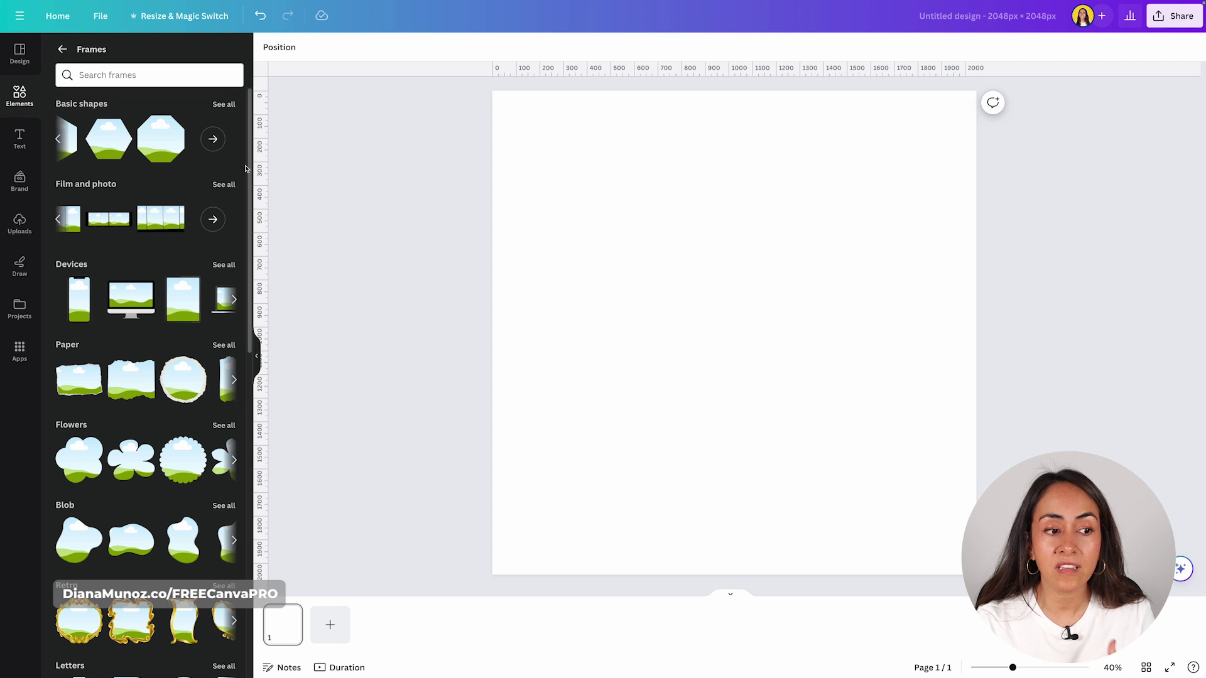
scroll(186, 245, "down", 3)
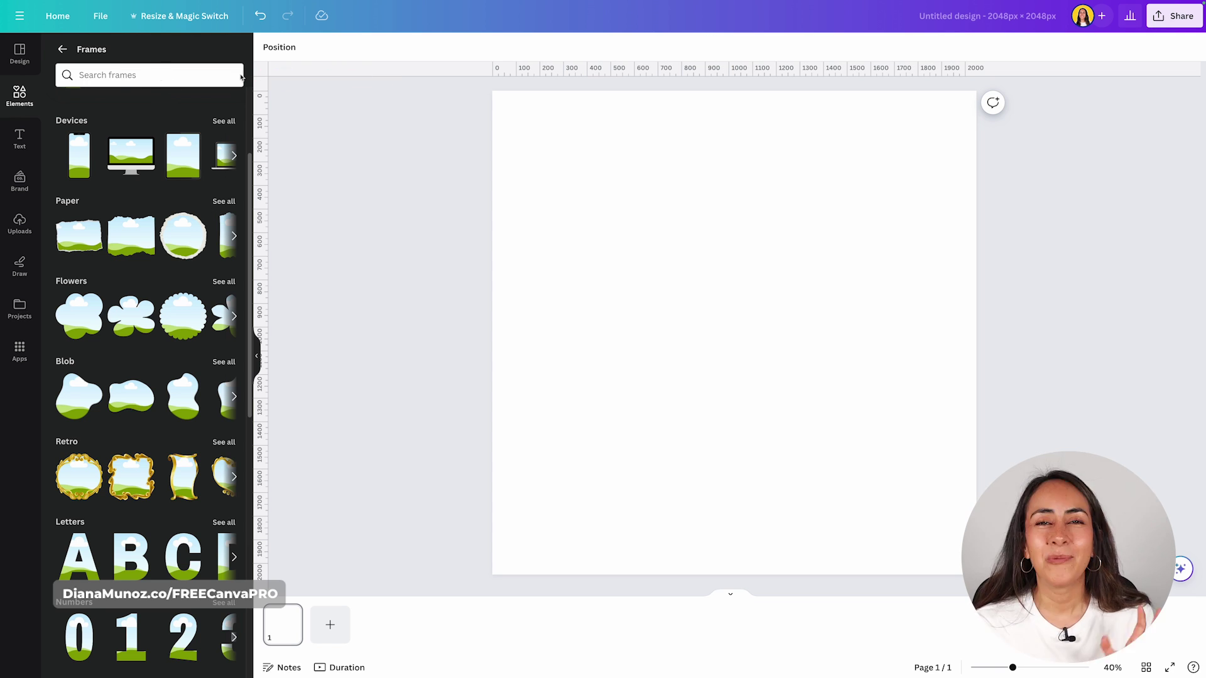
Search frames for 'texture' and add the textured arch frame to the page centre.
left_click(159, 76)
type("texture")
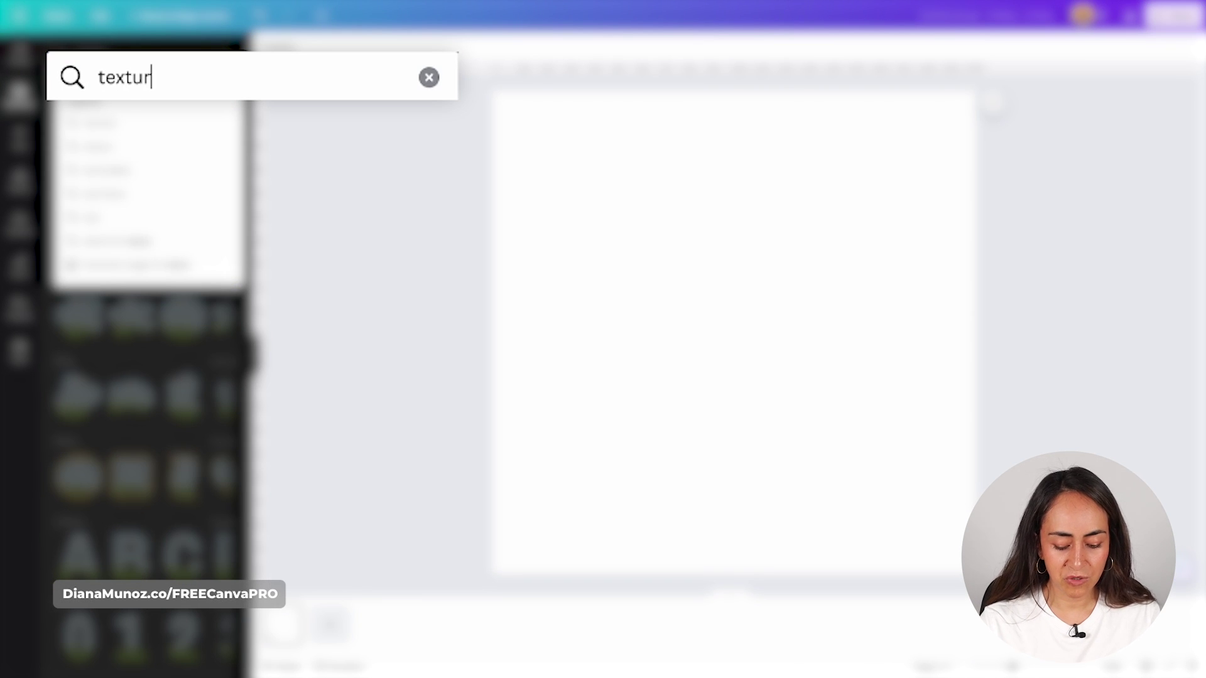
key("Return")
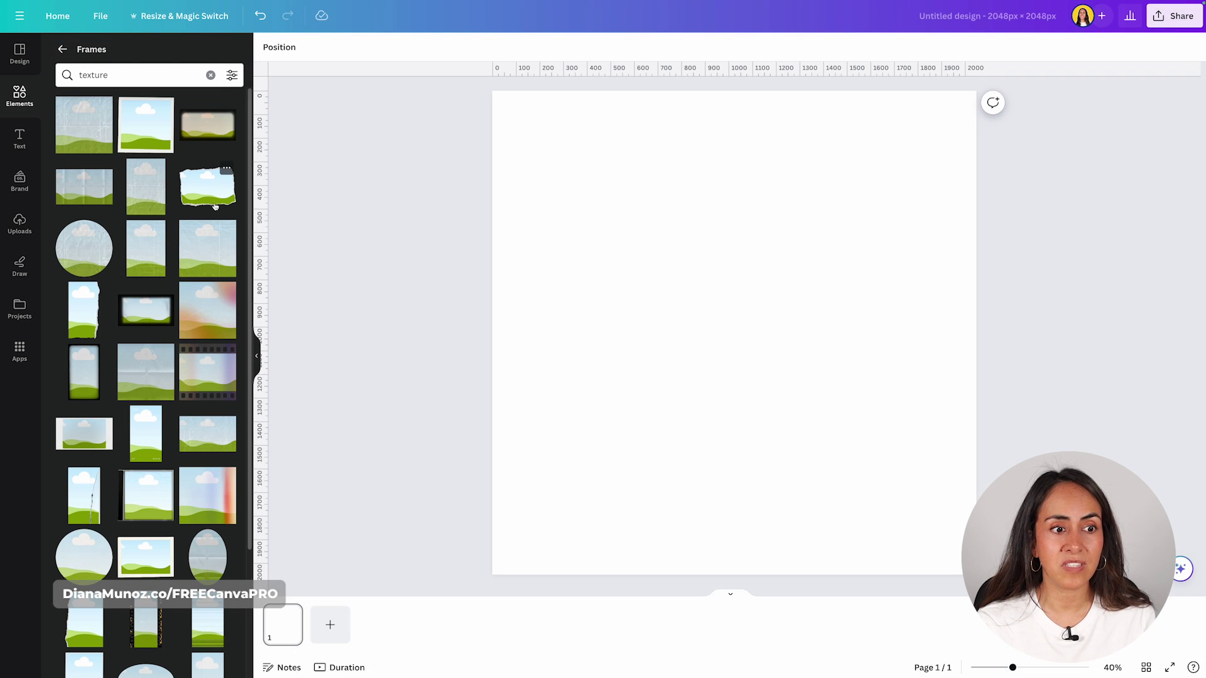
scroll(214, 207, "down", 3)
scroll(216, 213, "down", 5)
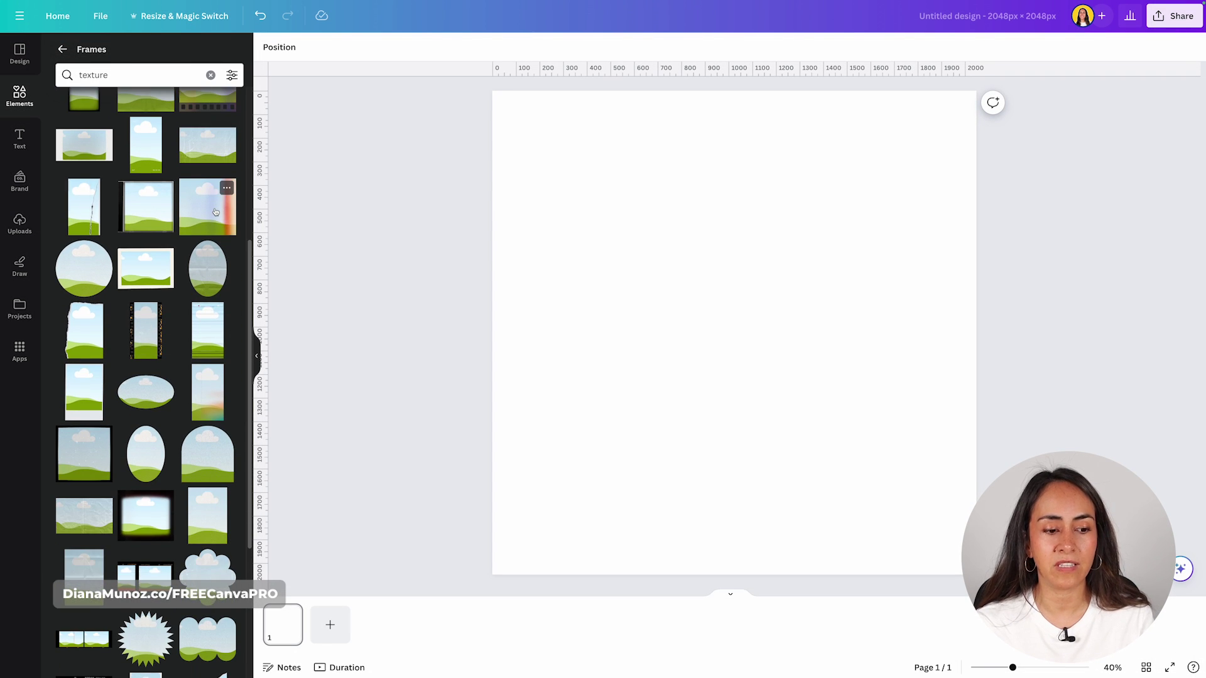
scroll(218, 216, "down", 10)
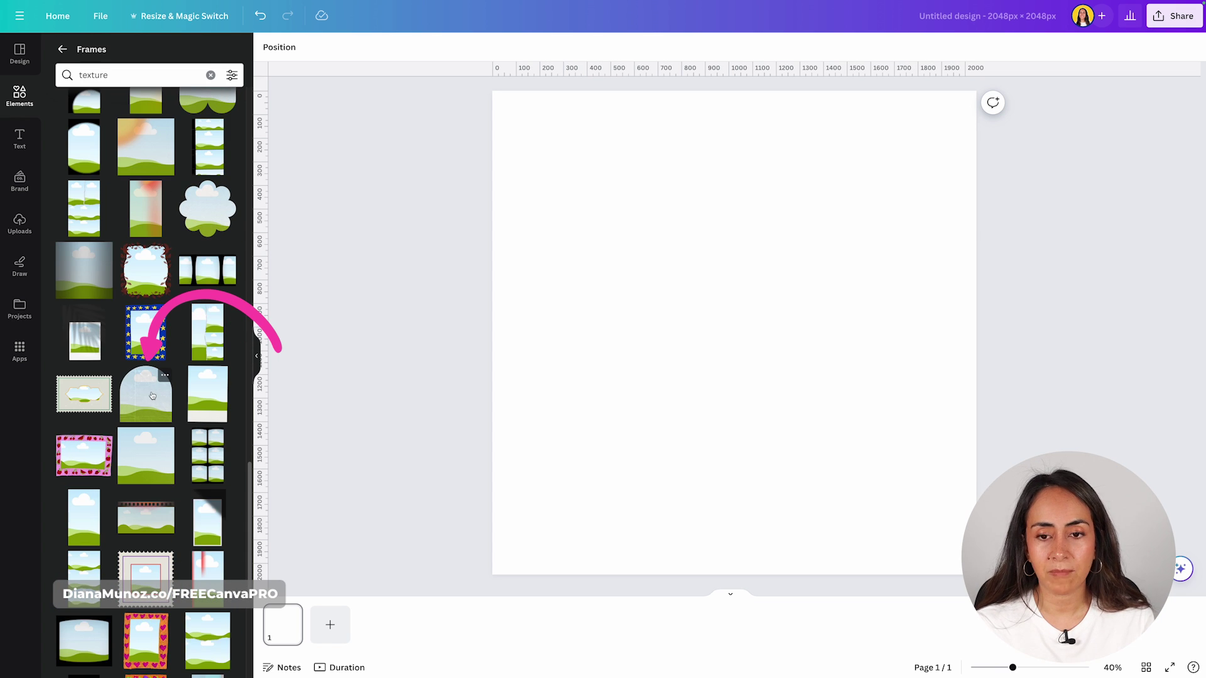
left_click(152, 396)
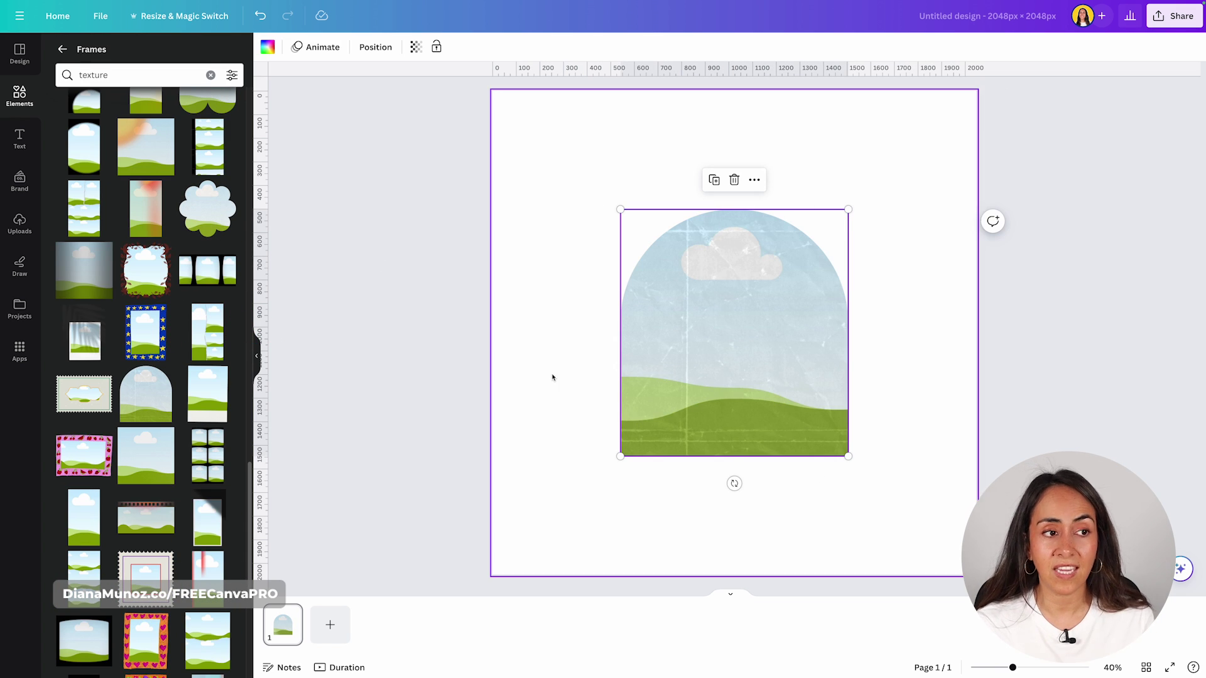
left_click(63, 49)
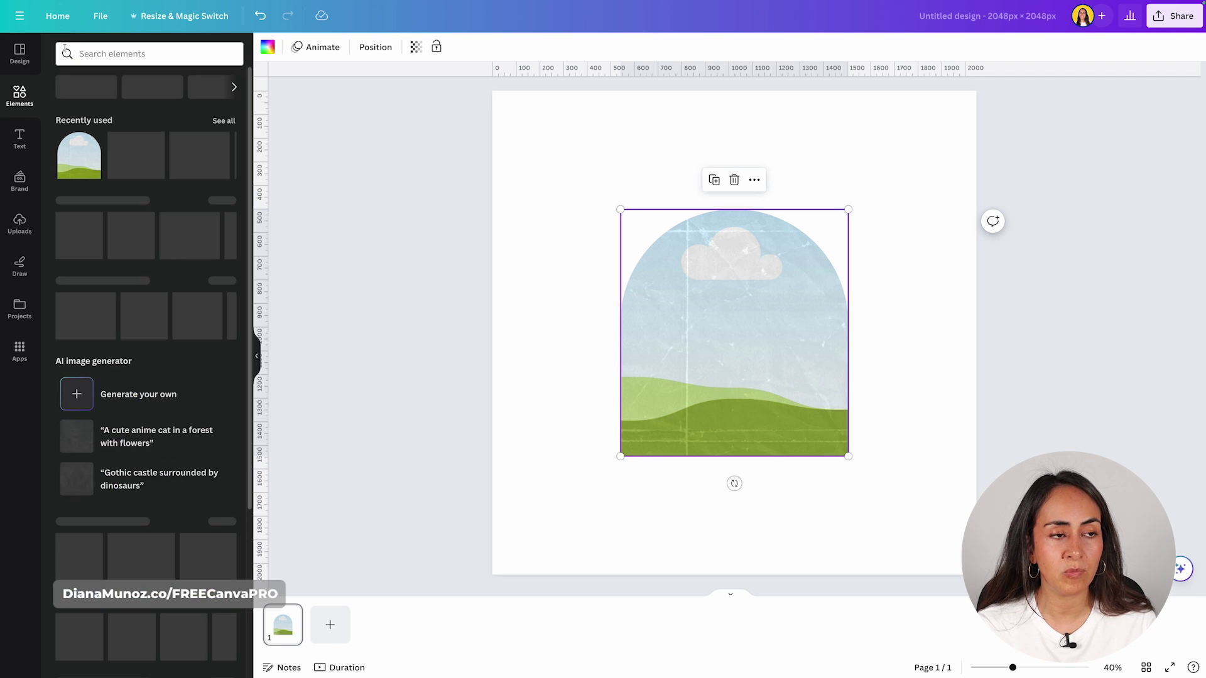
Put the puppy photo into the arch frame, then replace it with the 23-second puppy video.
left_click_drag(154, 165, 710, 280)
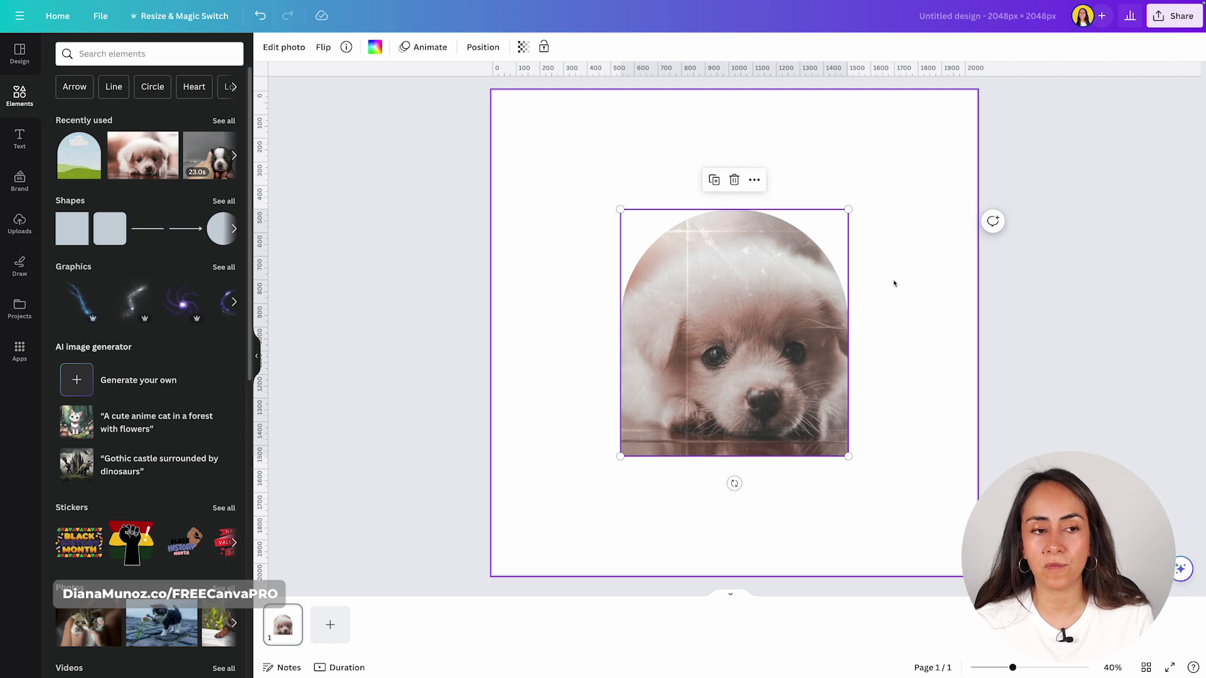
left_click_drag(209, 156, 804, 342)
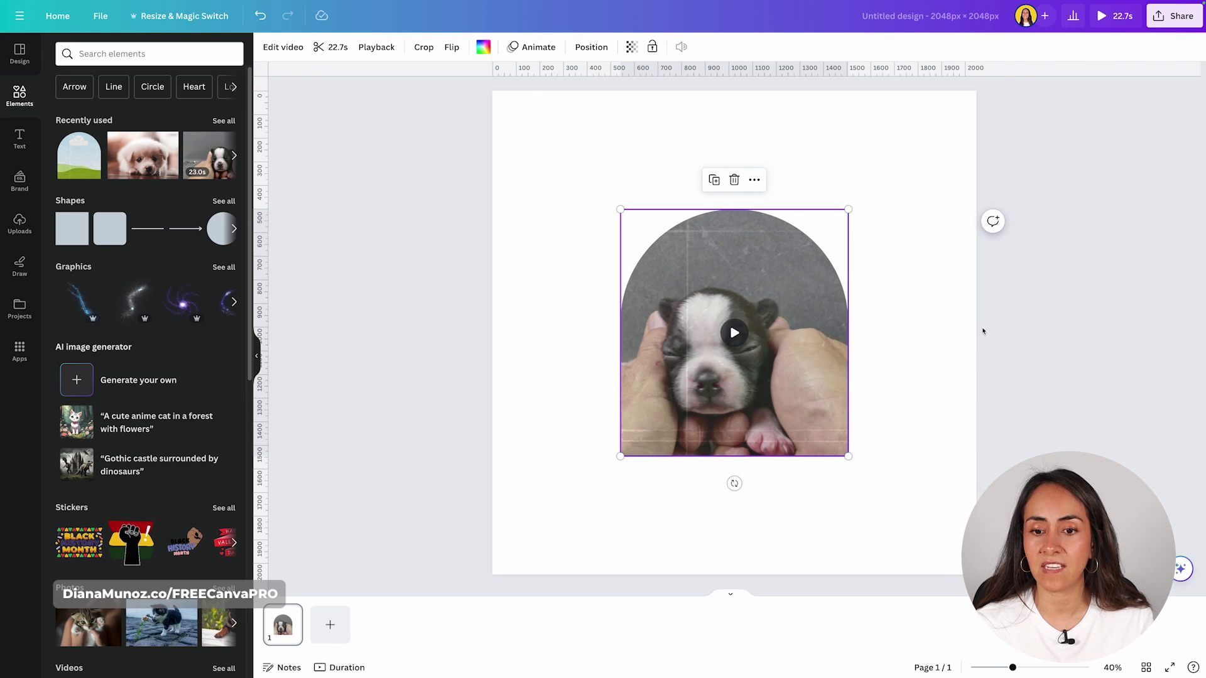
left_click(983, 331)
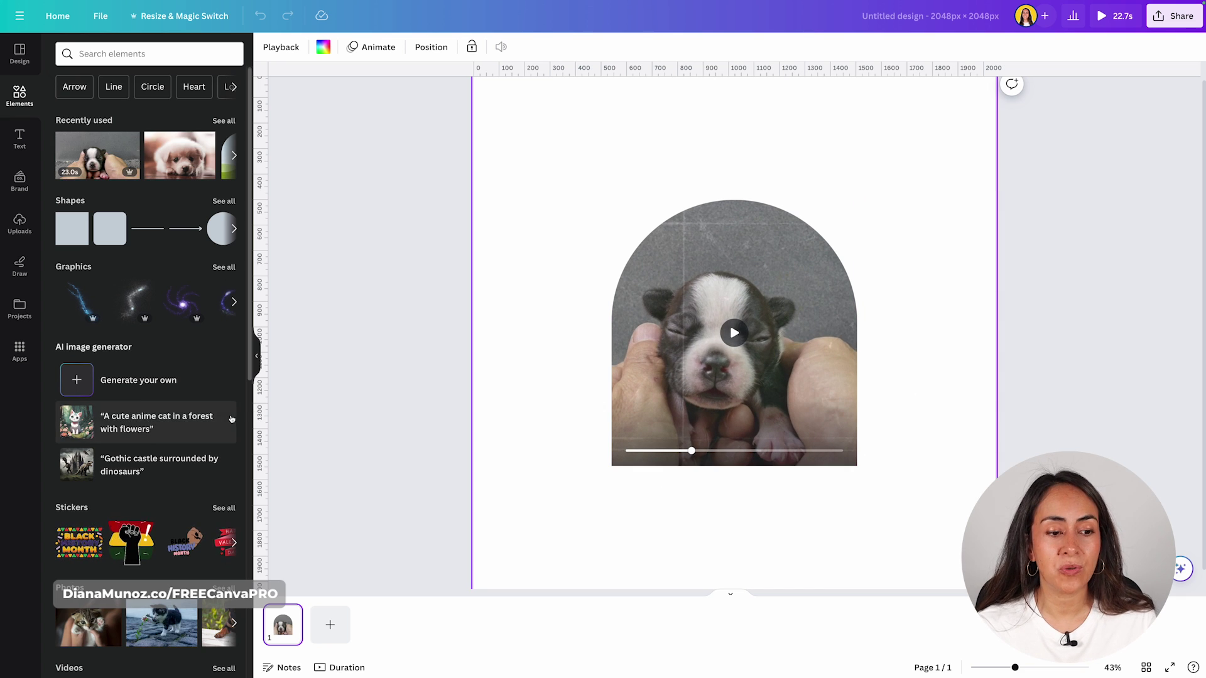
scroll(231, 419, "down", 10)
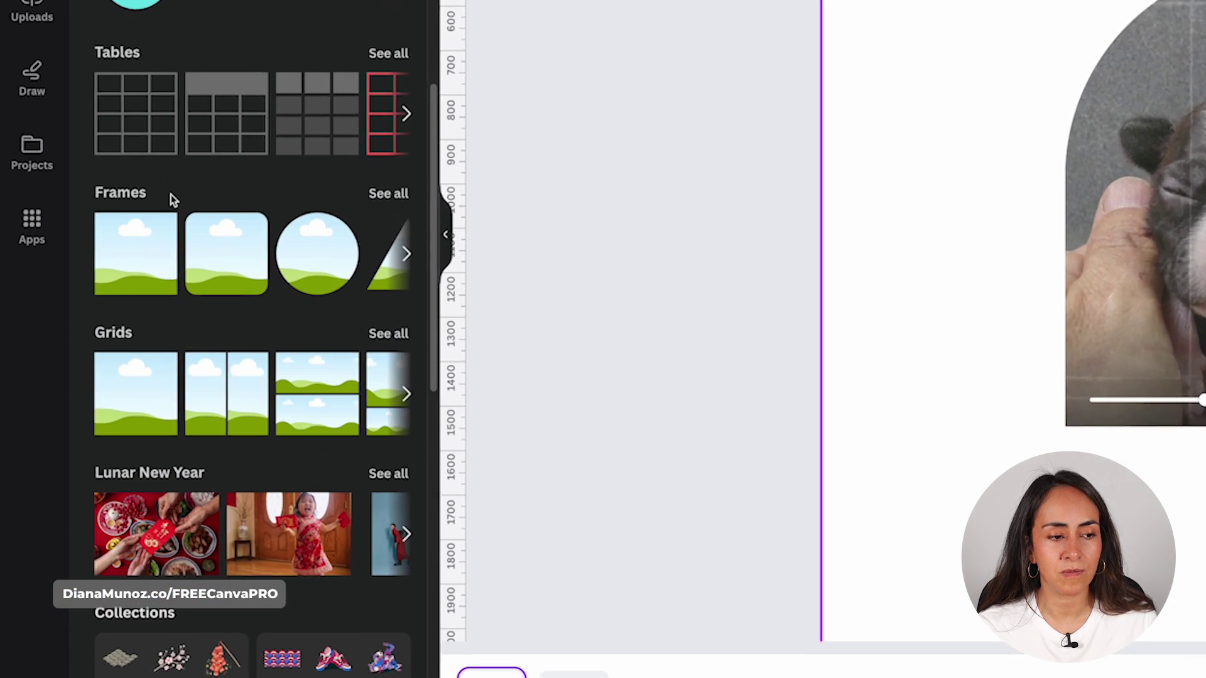
Search all frames for 'glow'.
left_click(225, 331)
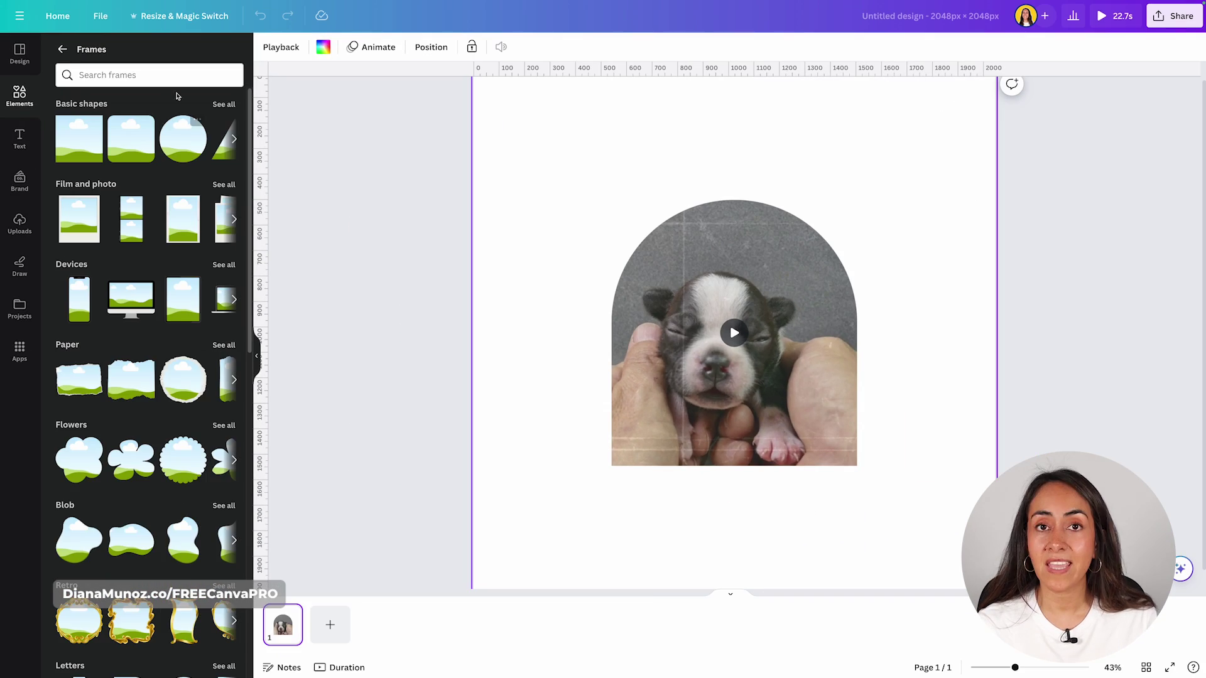
left_click(175, 78)
type("glow")
key("Return")
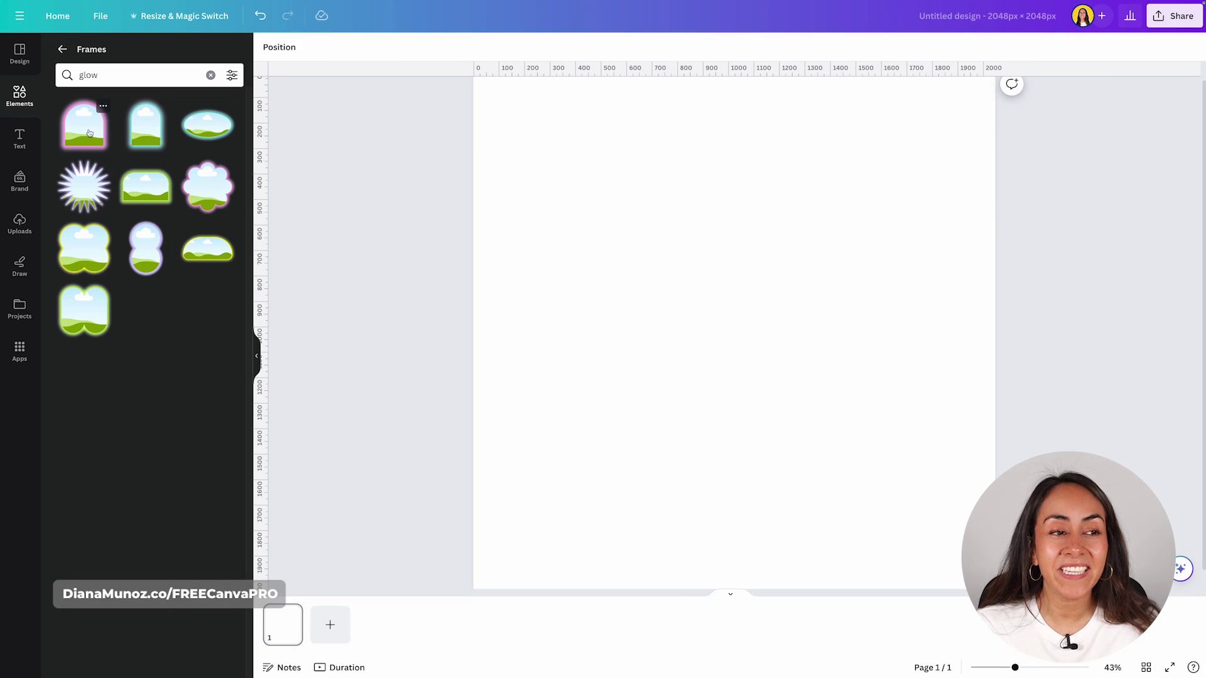
Add a pink glowing arch top-left, a cyan arch on the right, and a pink flower below.
left_click(89, 133)
left_click_drag(766, 341, 654, 231)
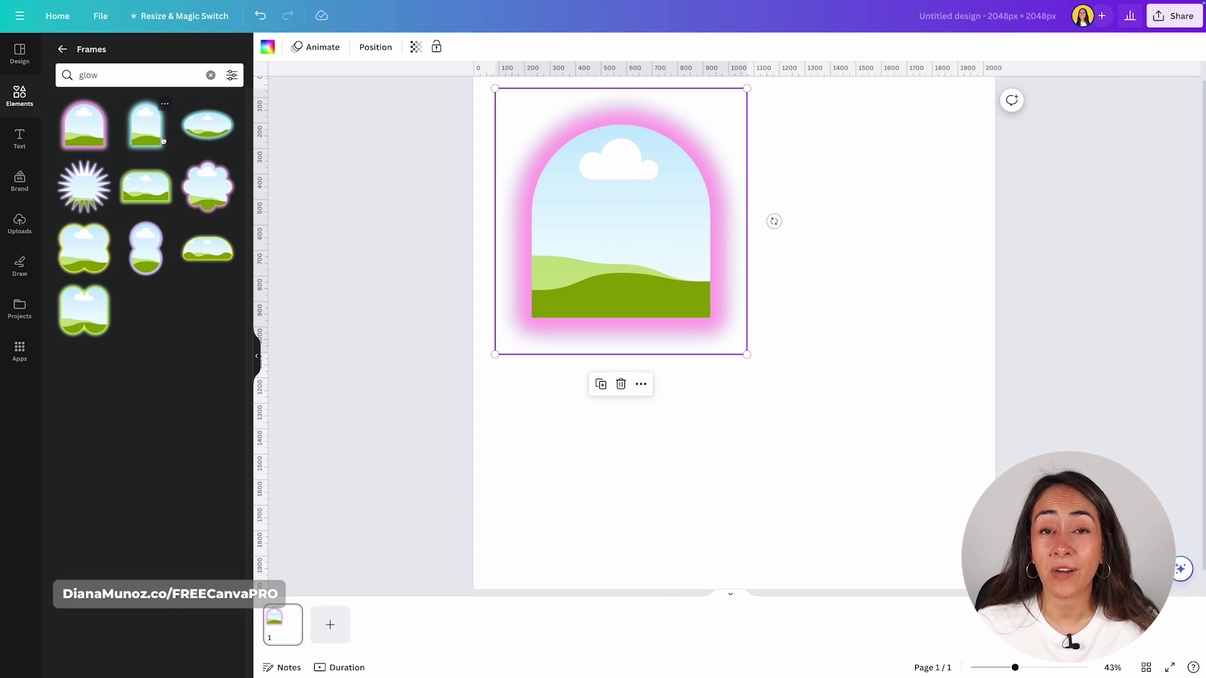
left_click(147, 126)
left_click_drag(736, 390, 878, 310)
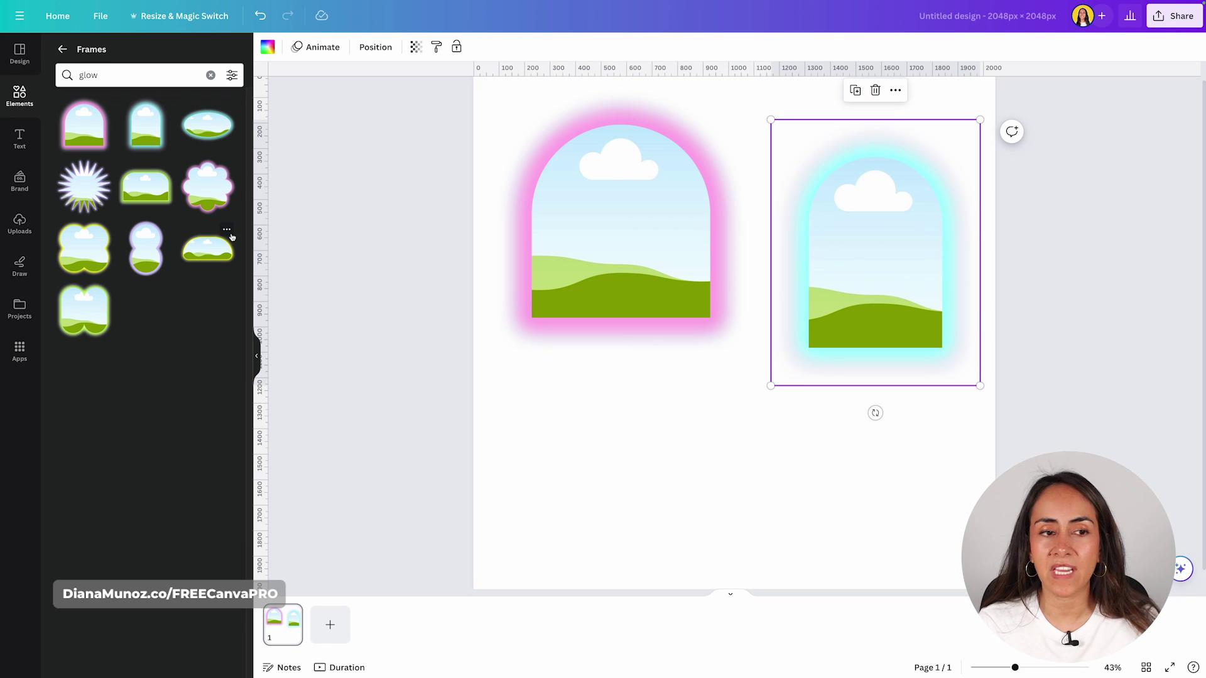
left_click(209, 186)
left_click_drag(775, 291, 775, 407)
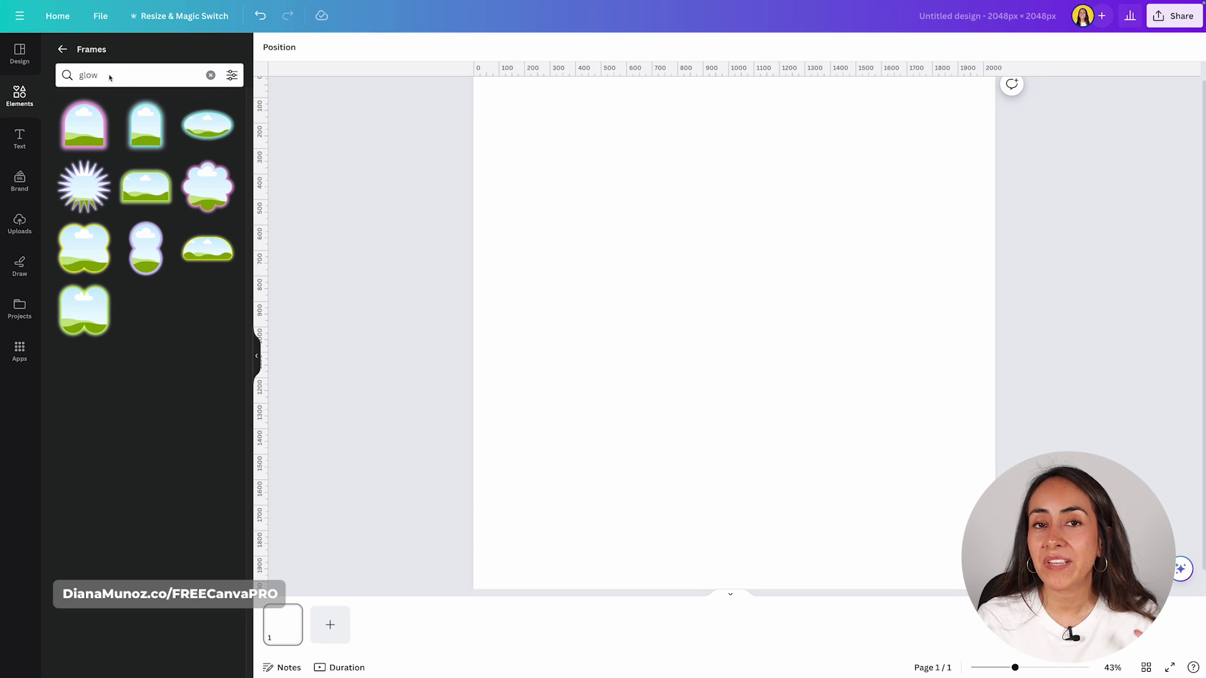
Search frames for 'christmas', add the gift-box frame, then reselect it for removal.
double_click(109, 76)
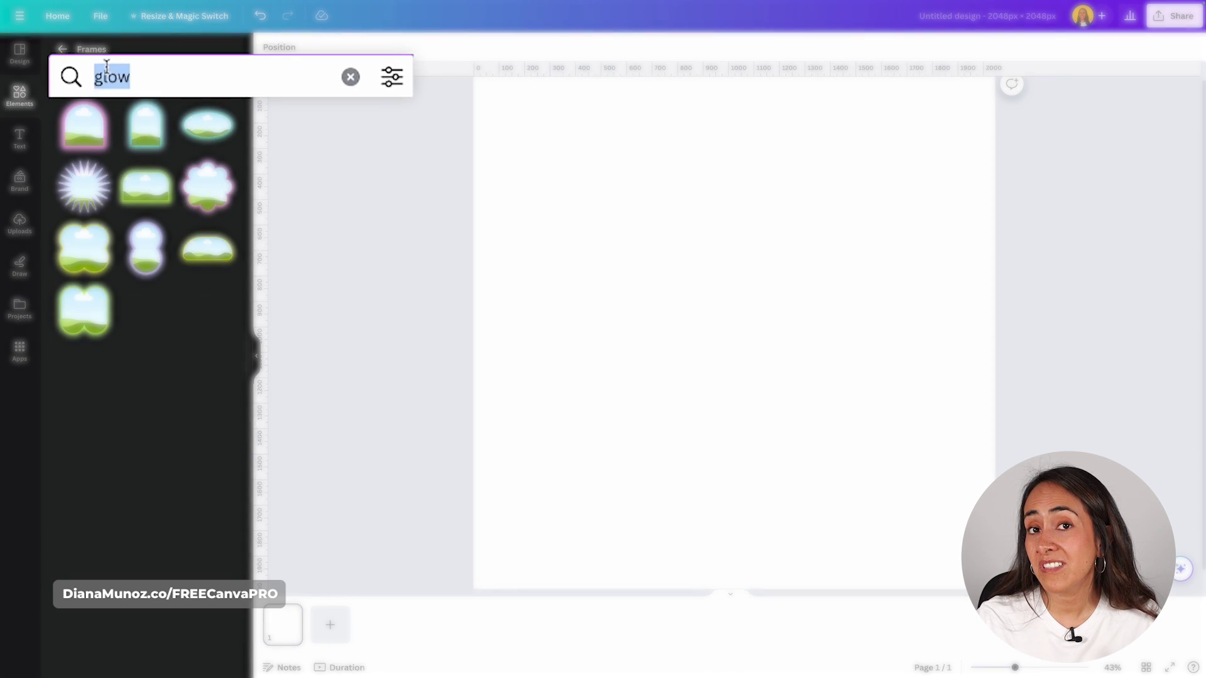
type("christmas")
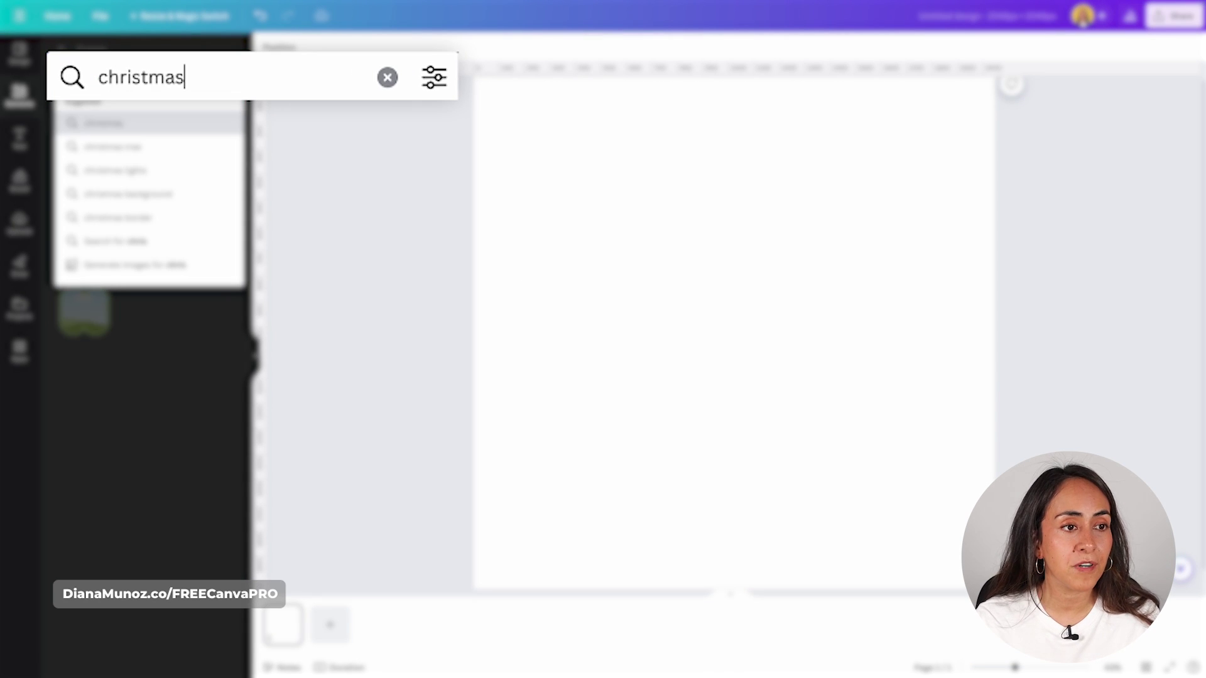
key("Return")
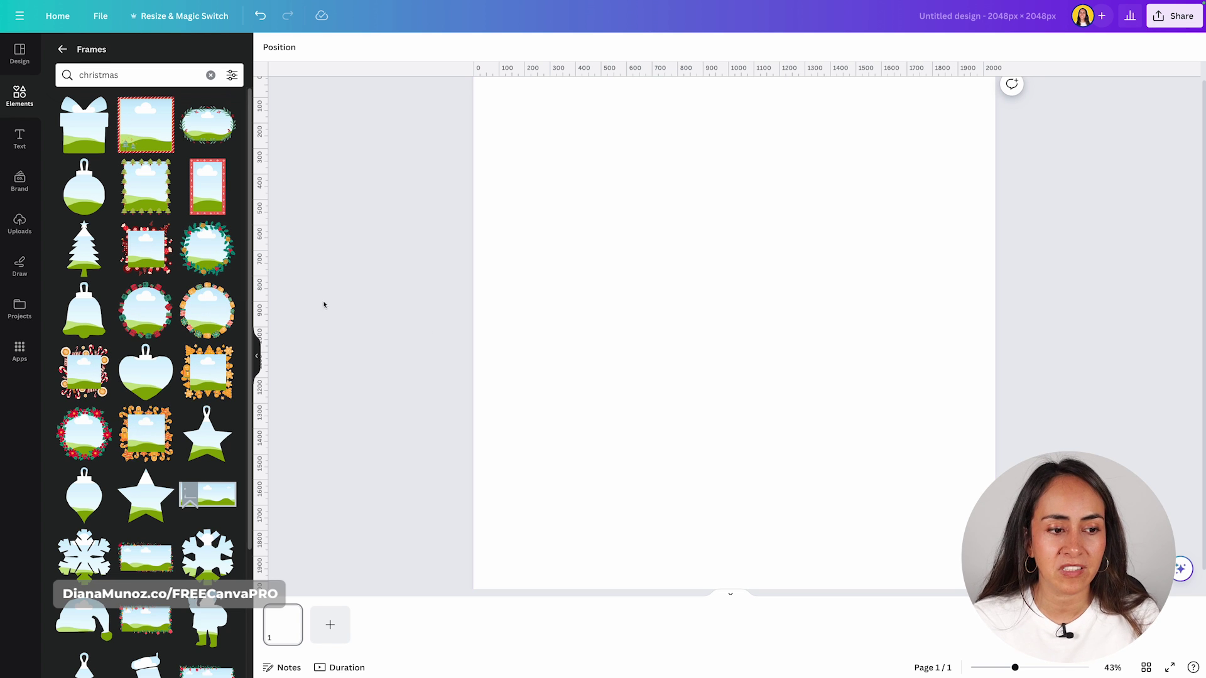
left_click(201, 304)
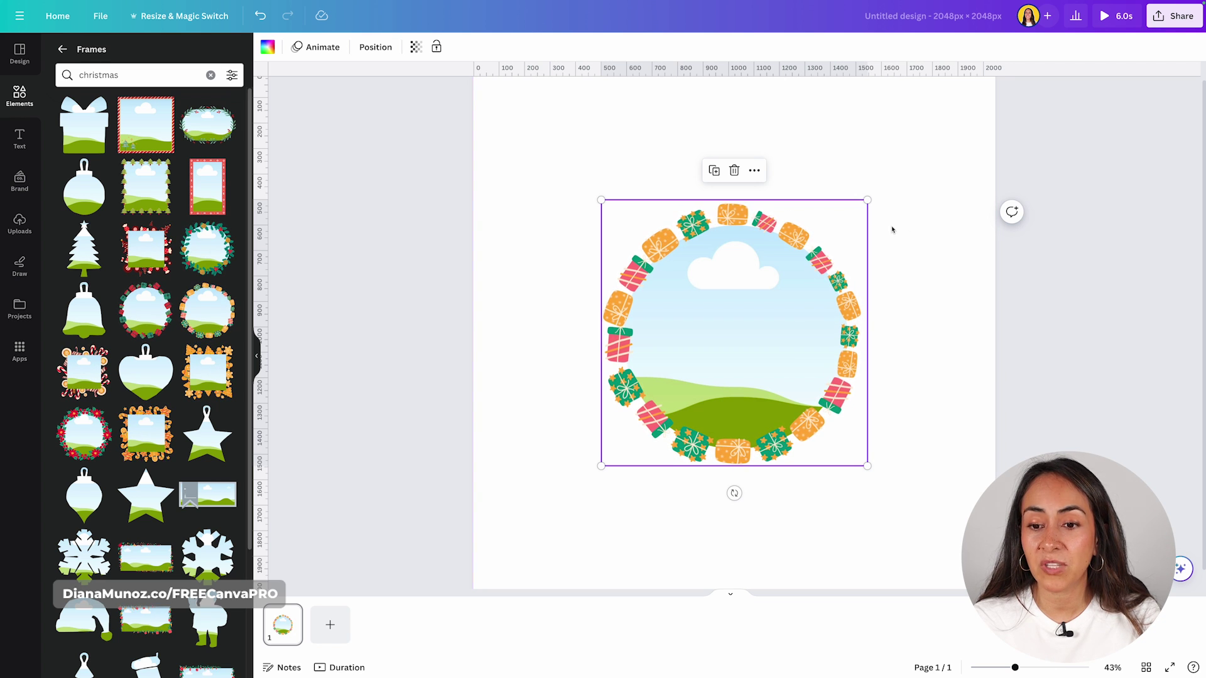
left_click(938, 246)
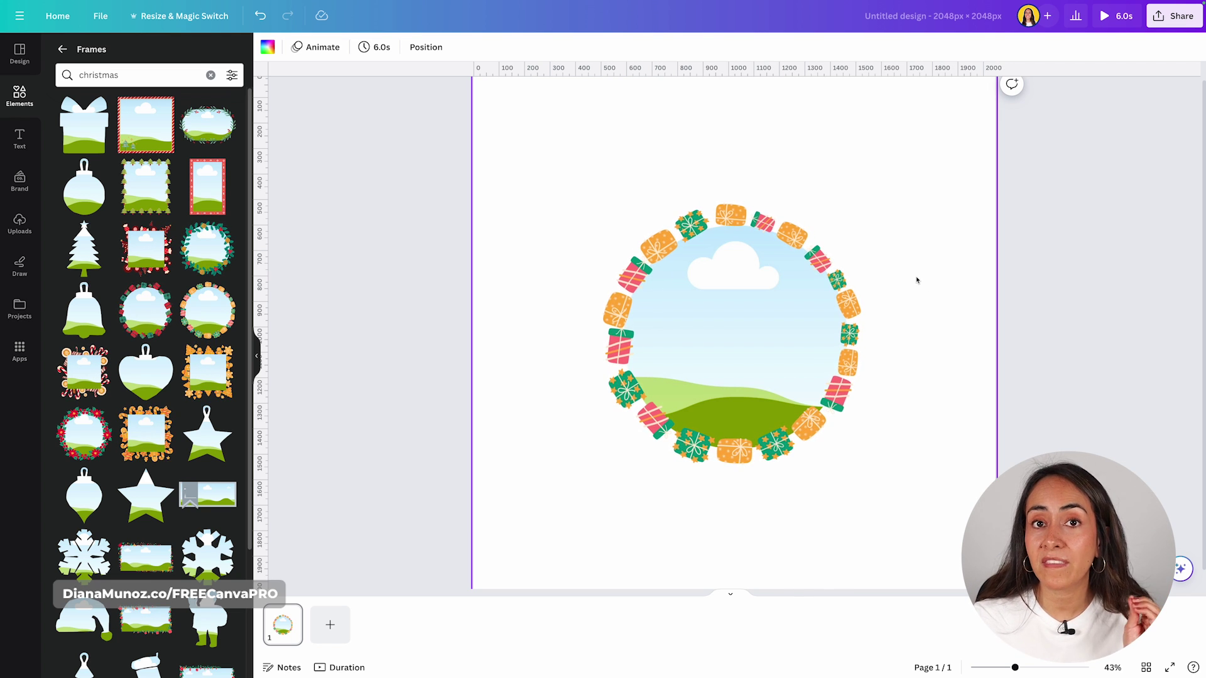
left_click(845, 292)
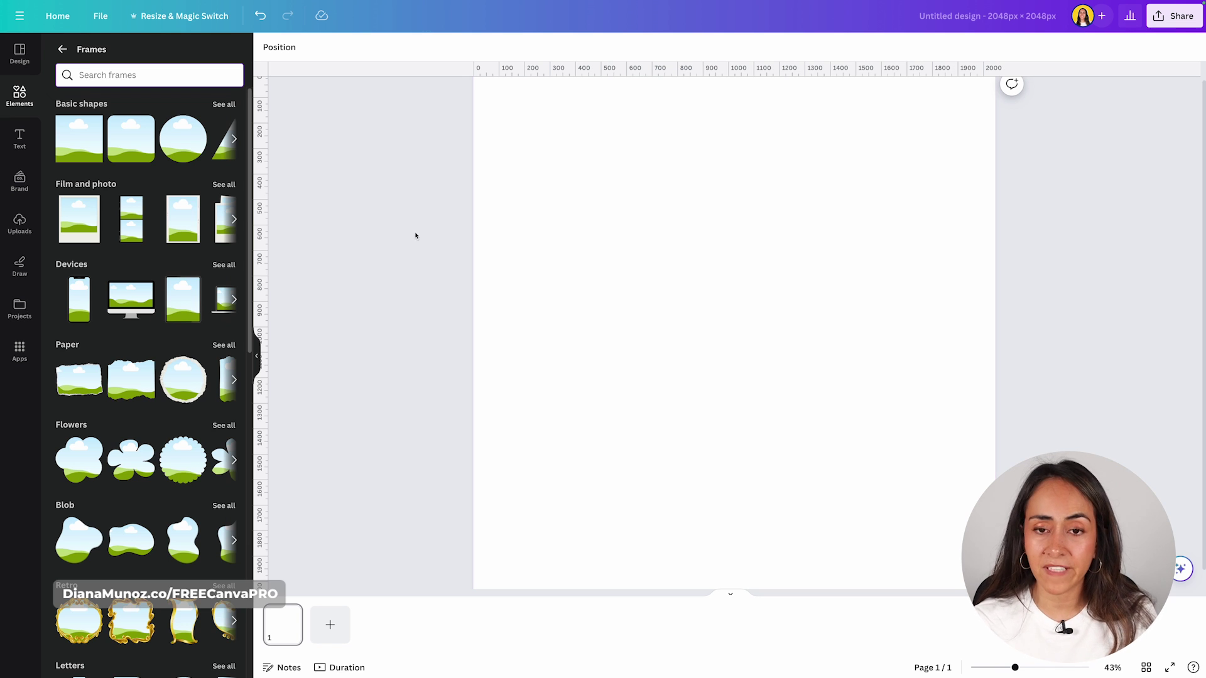
Search frames for 'diwali' and browse the results.
left_click(182, 70)
type("diwali")
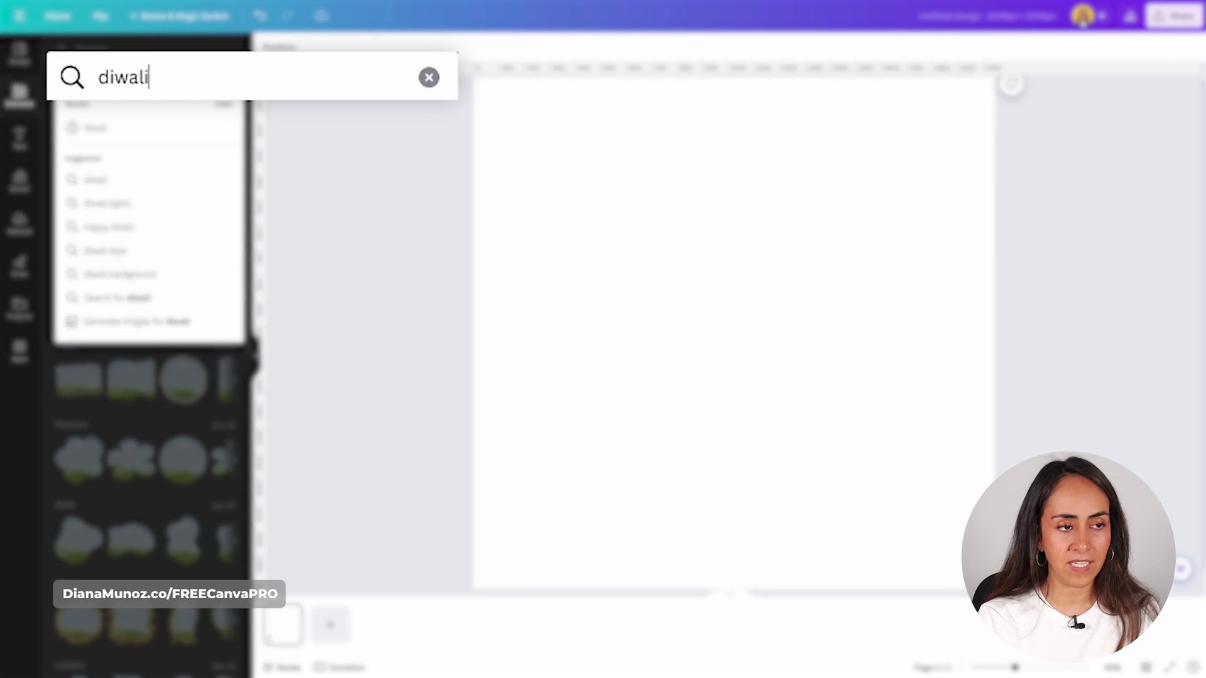
key("Return")
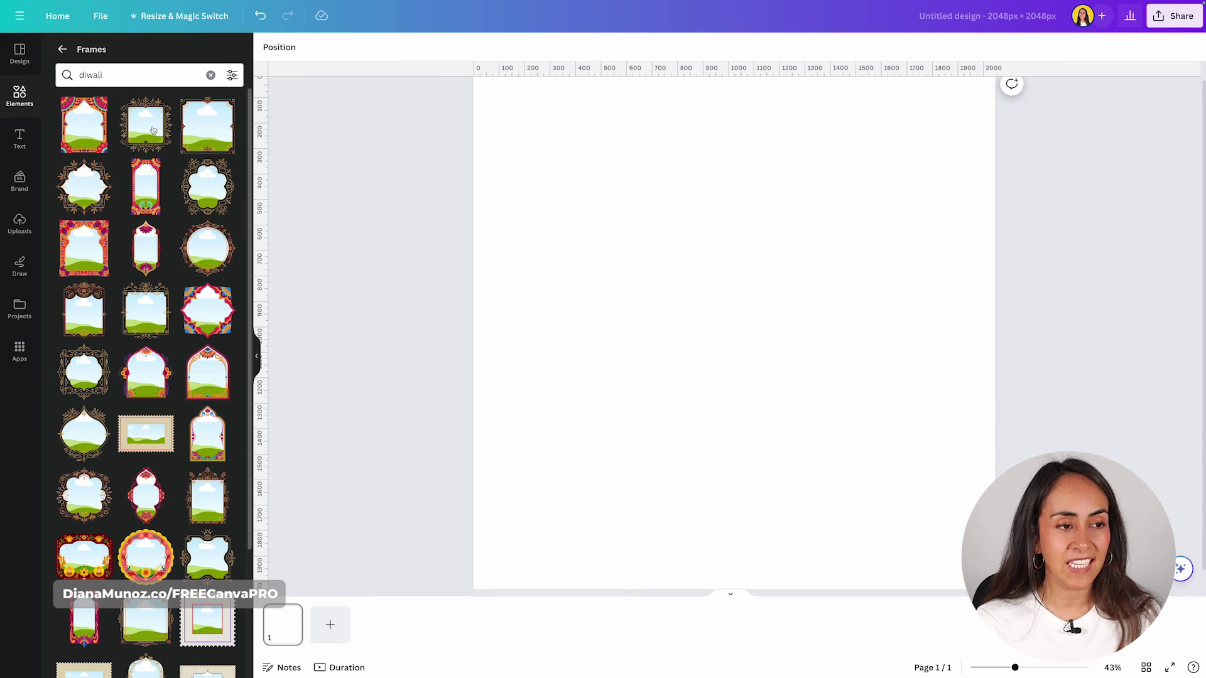
scroll(206, 252, "down", 5)
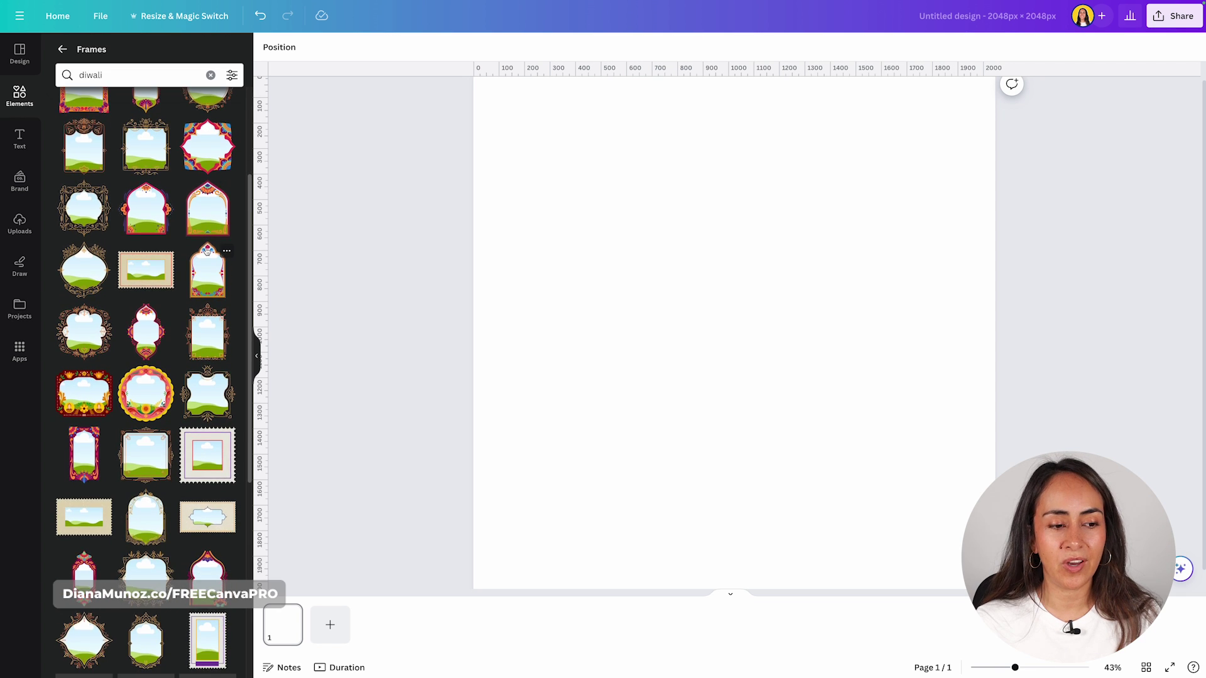
scroll(207, 250, "down", 4)
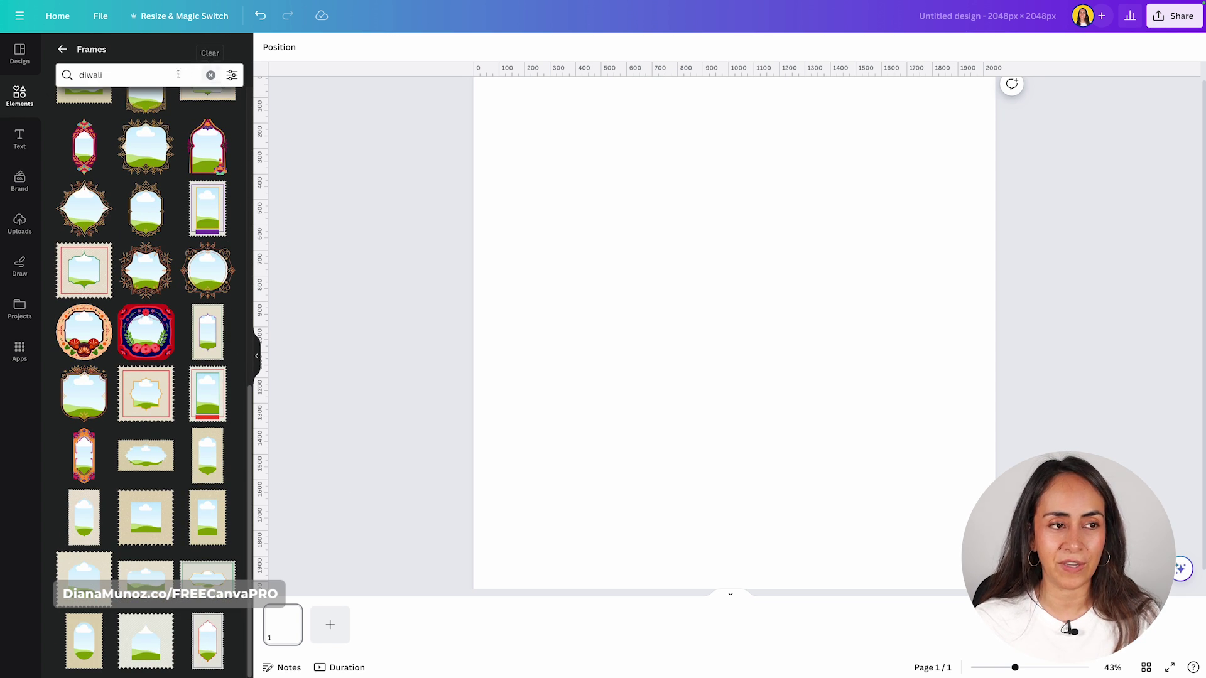
Replace the search term with 'paper' to show torn-paper frames.
left_click(139, 75)
key("BackSpace")
type("paper")
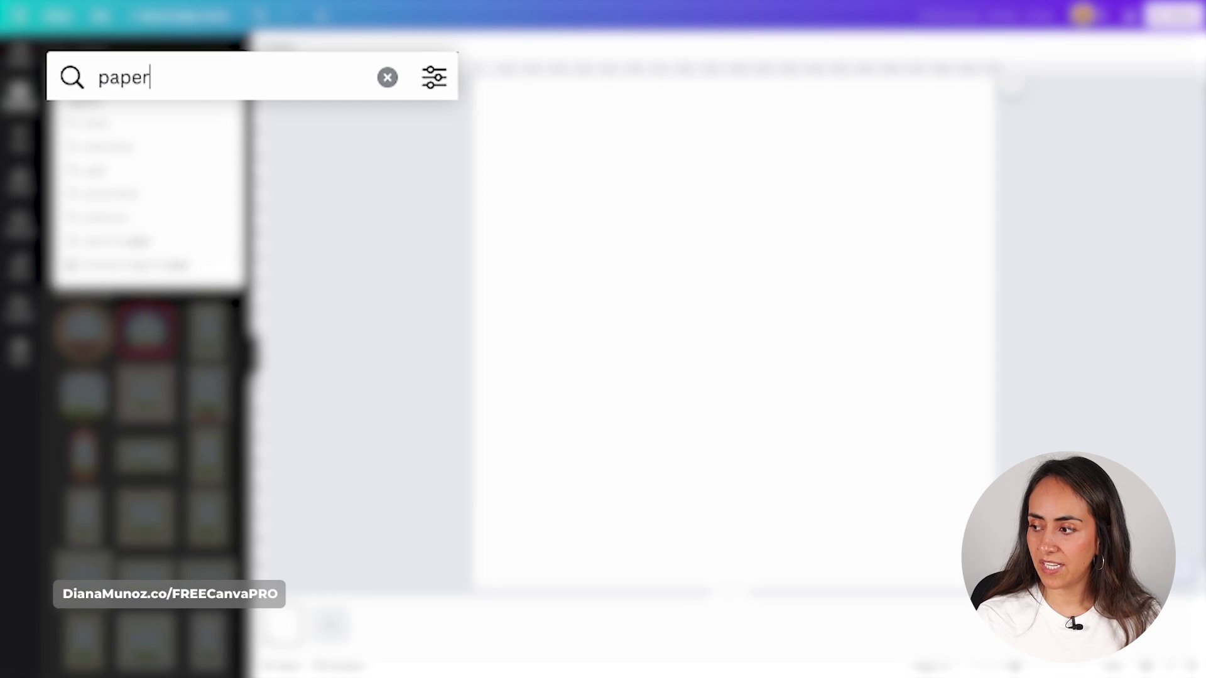
key("Return")
Try the torn rectangle, round, rectangular and heart torn-paper frames, deleting each one.
left_click(91, 128)
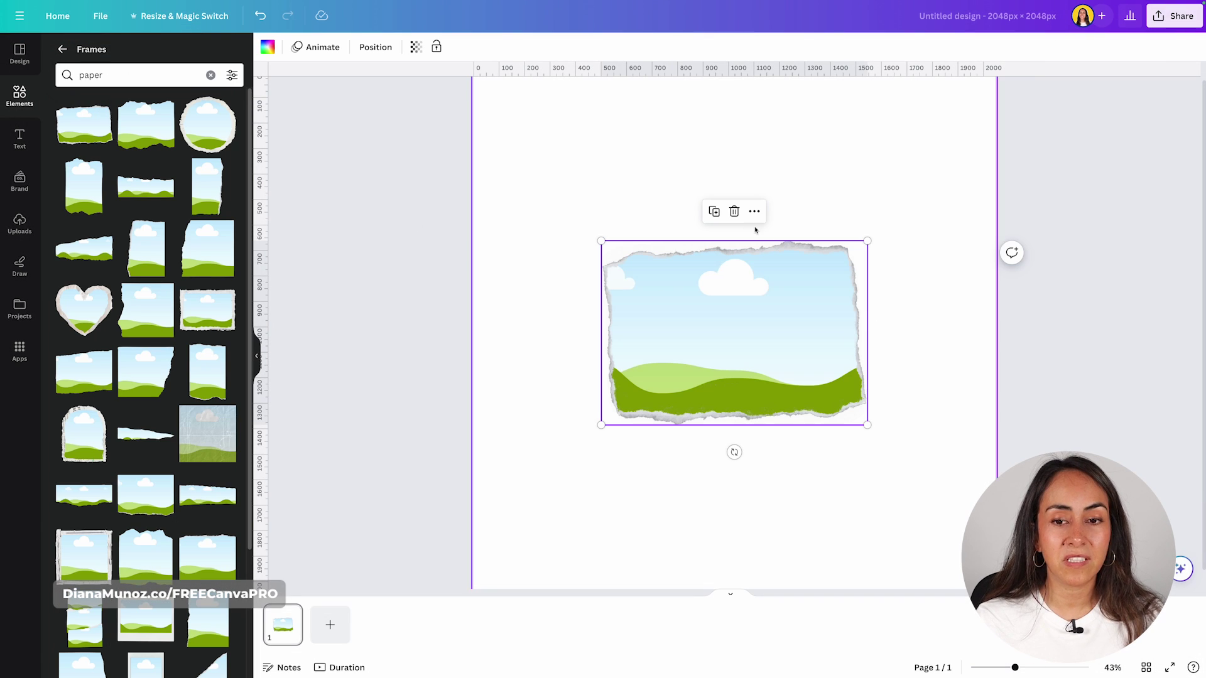
key("Delete")
left_click(221, 136)
left_click(733, 172)
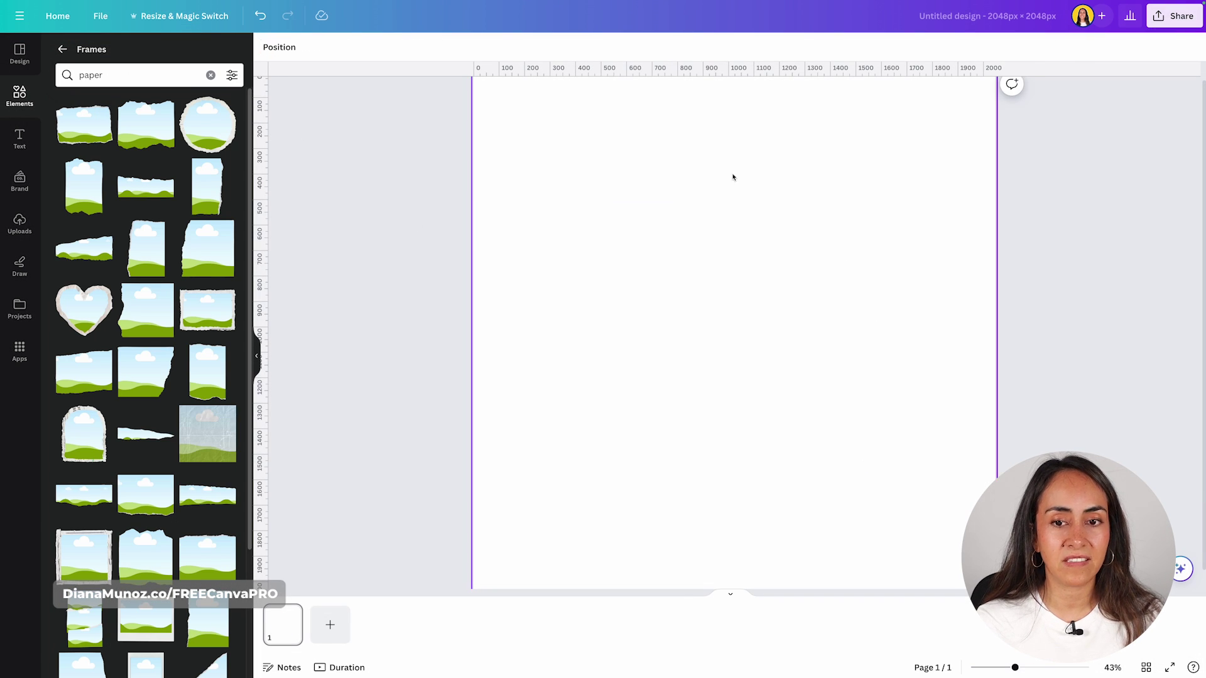
left_click(208, 310)
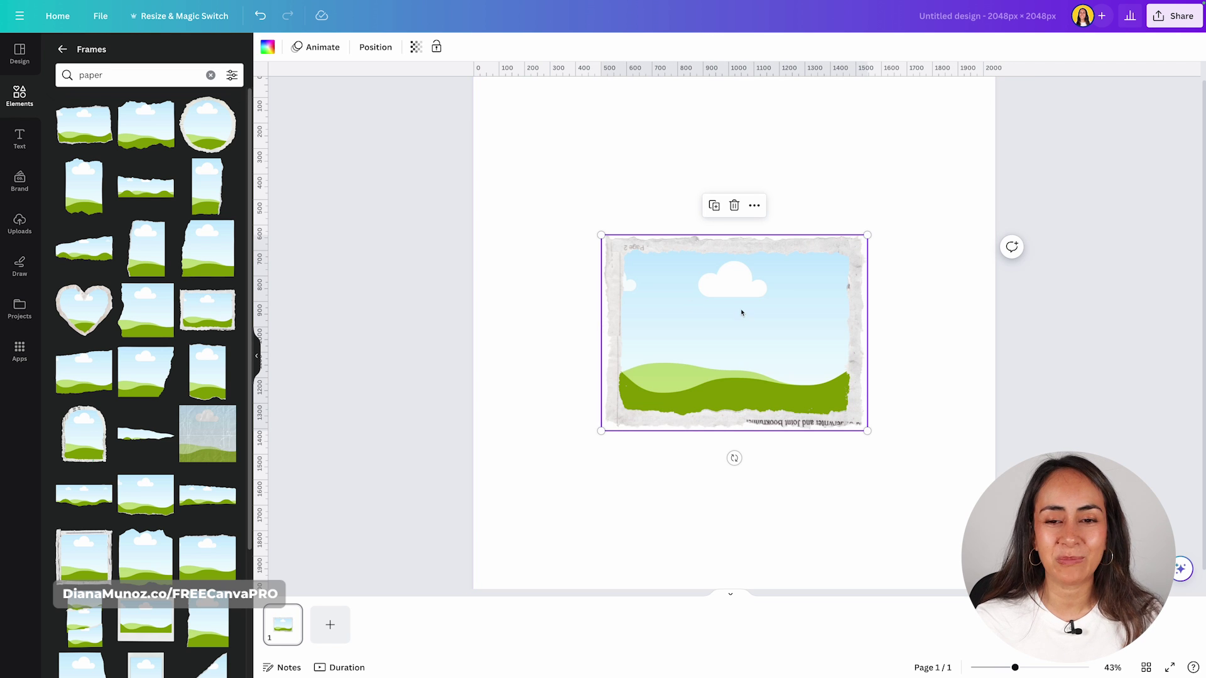
left_click(733, 213)
left_click(100, 290)
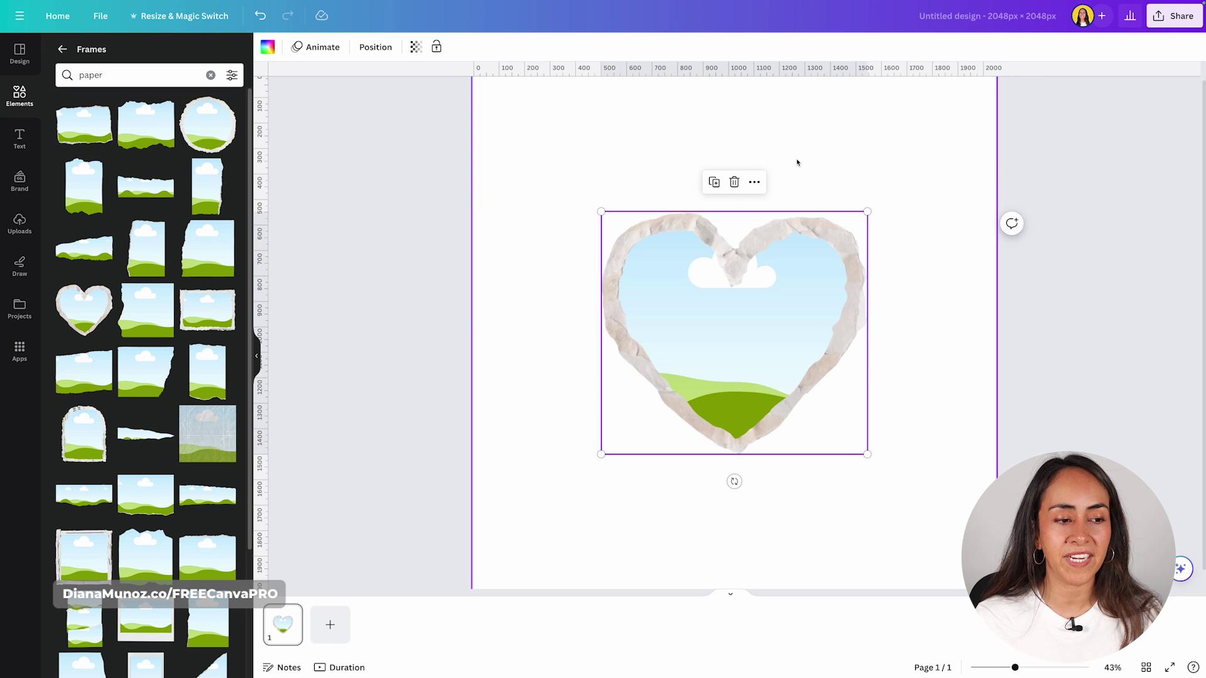
left_click(733, 182)
left_click(151, 75)
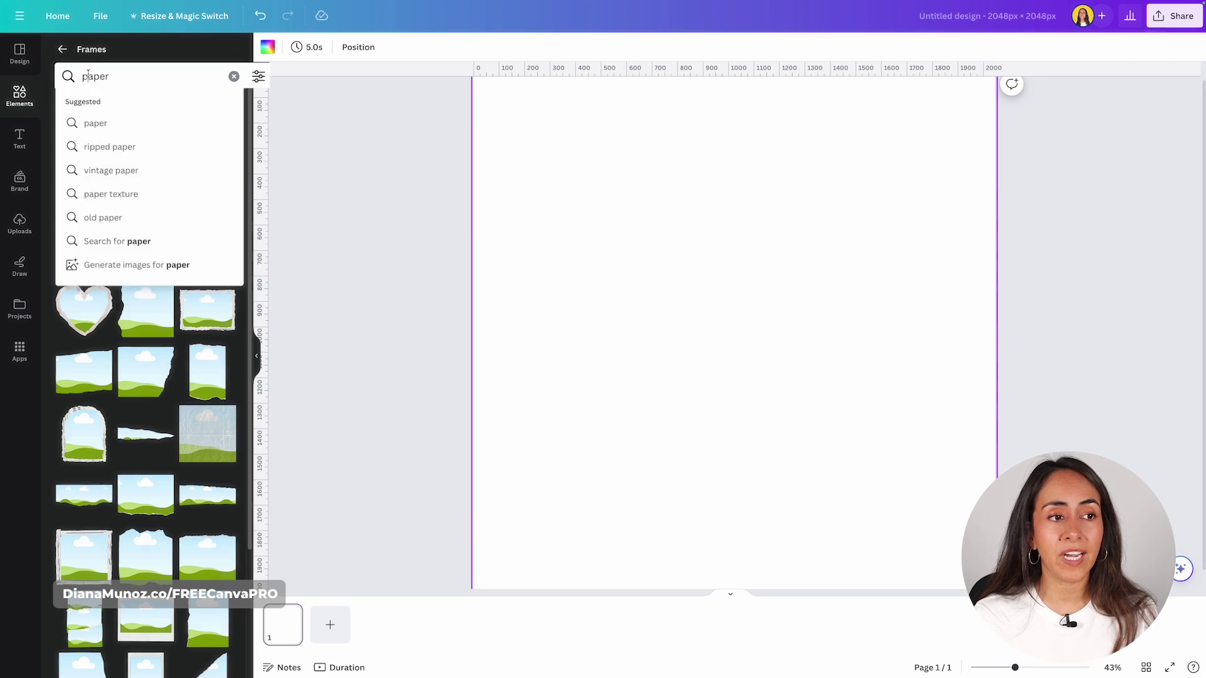
Search frames for 'crayon' and add the purple crayon frame to the page.
type("crayon")
key("Return")
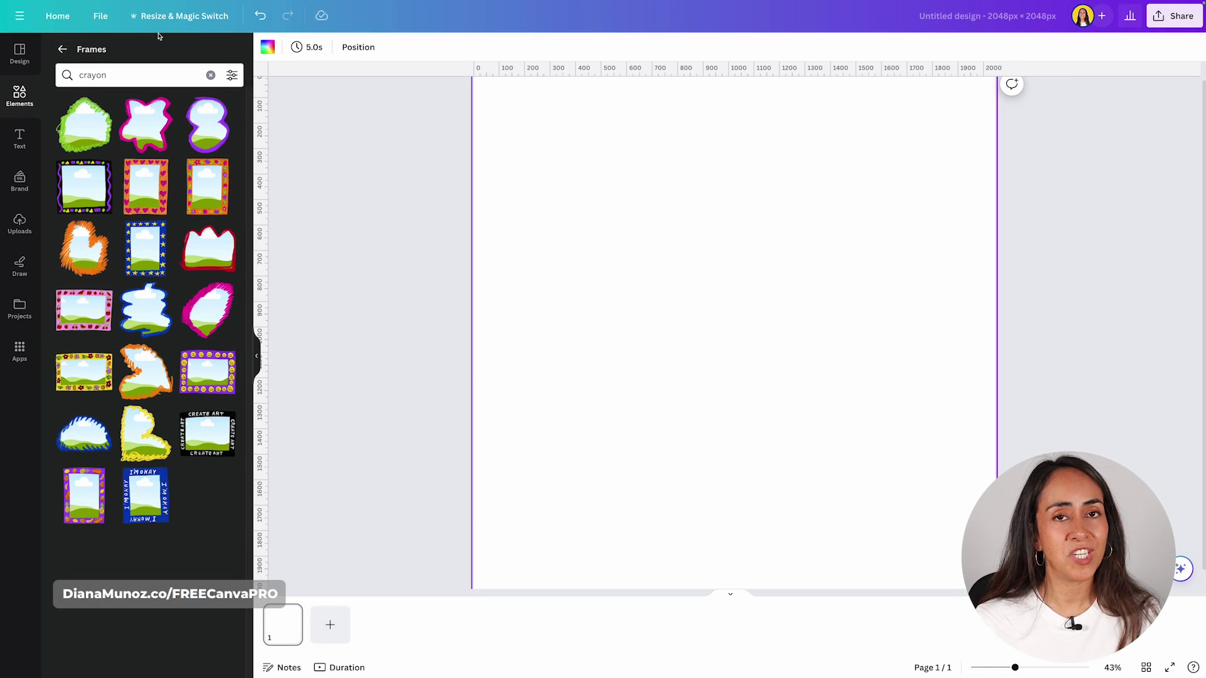
left_click(206, 131)
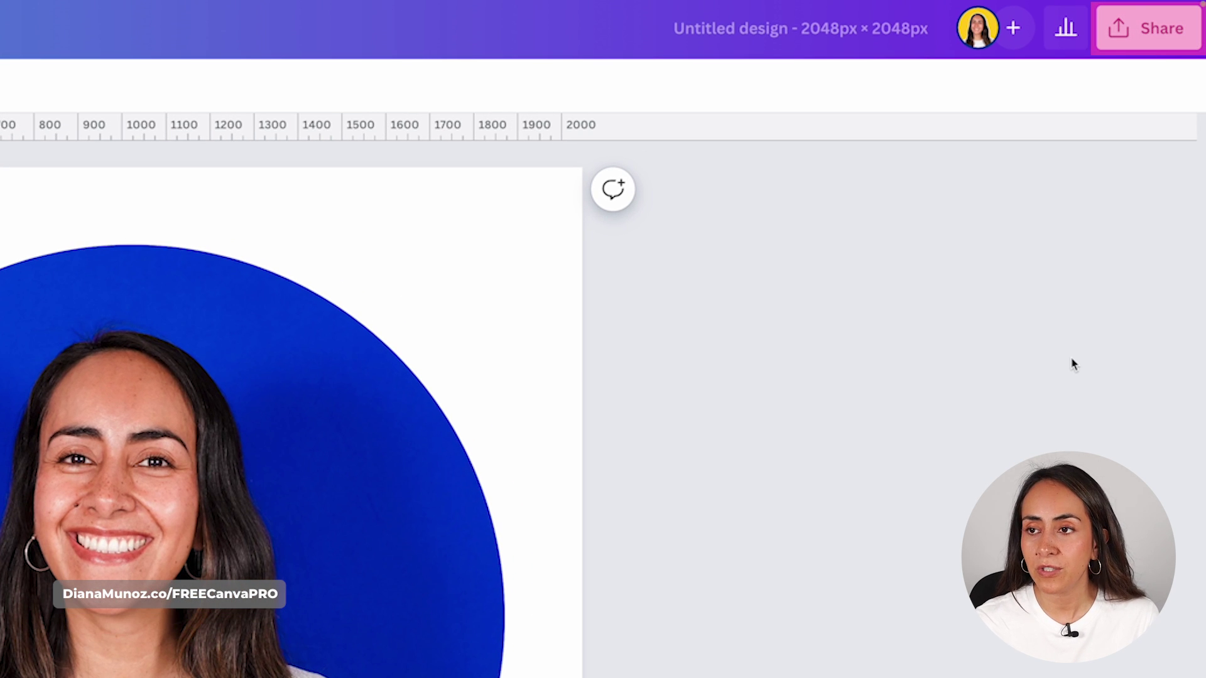
Set the download to PNG at 2,048 × 2,048 with a transparent background.
left_click(1156, 29)
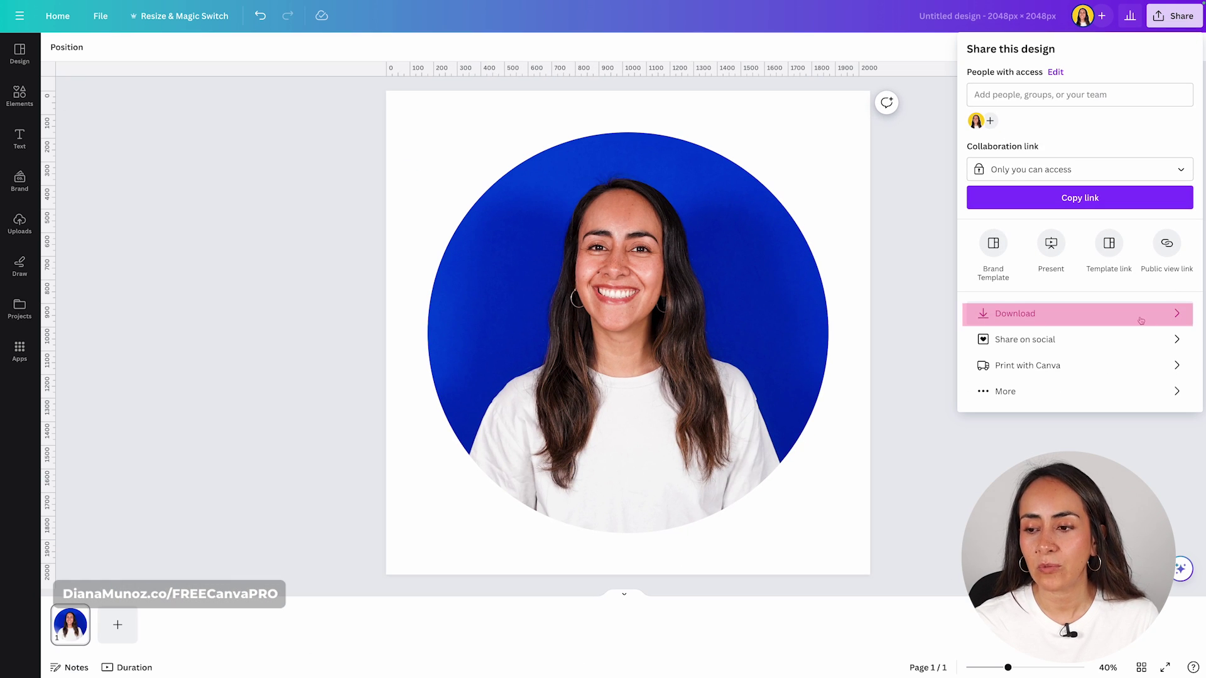
left_click(1157, 319)
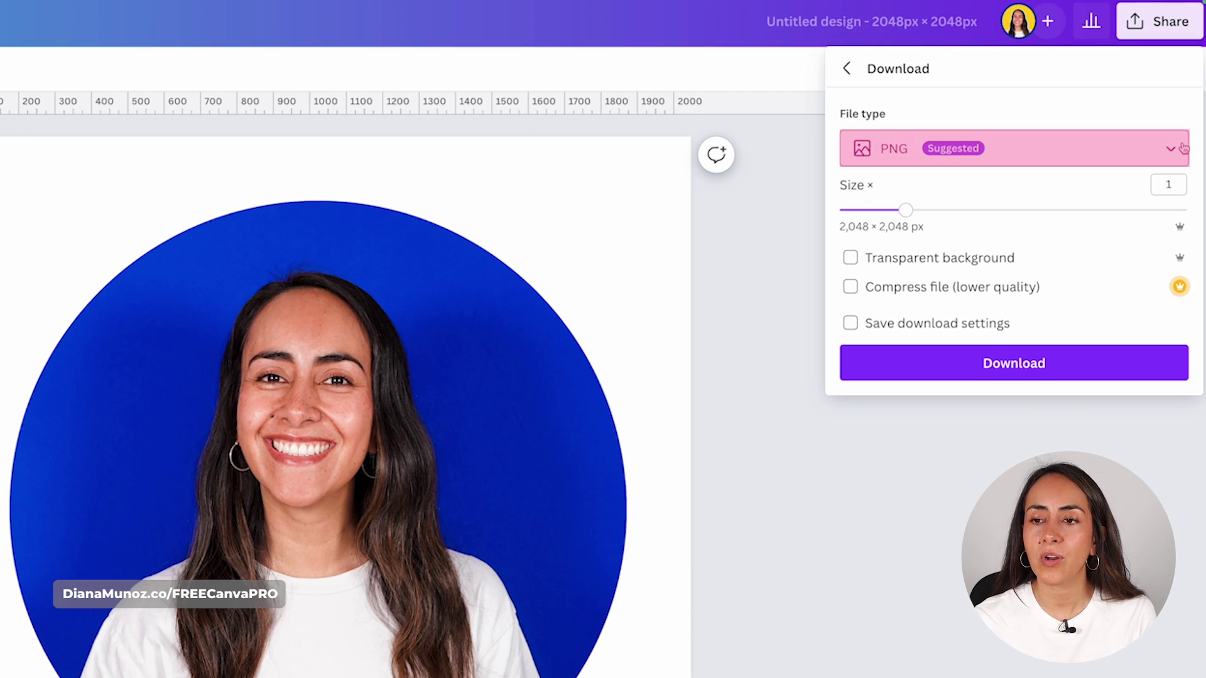
left_click(1183, 148)
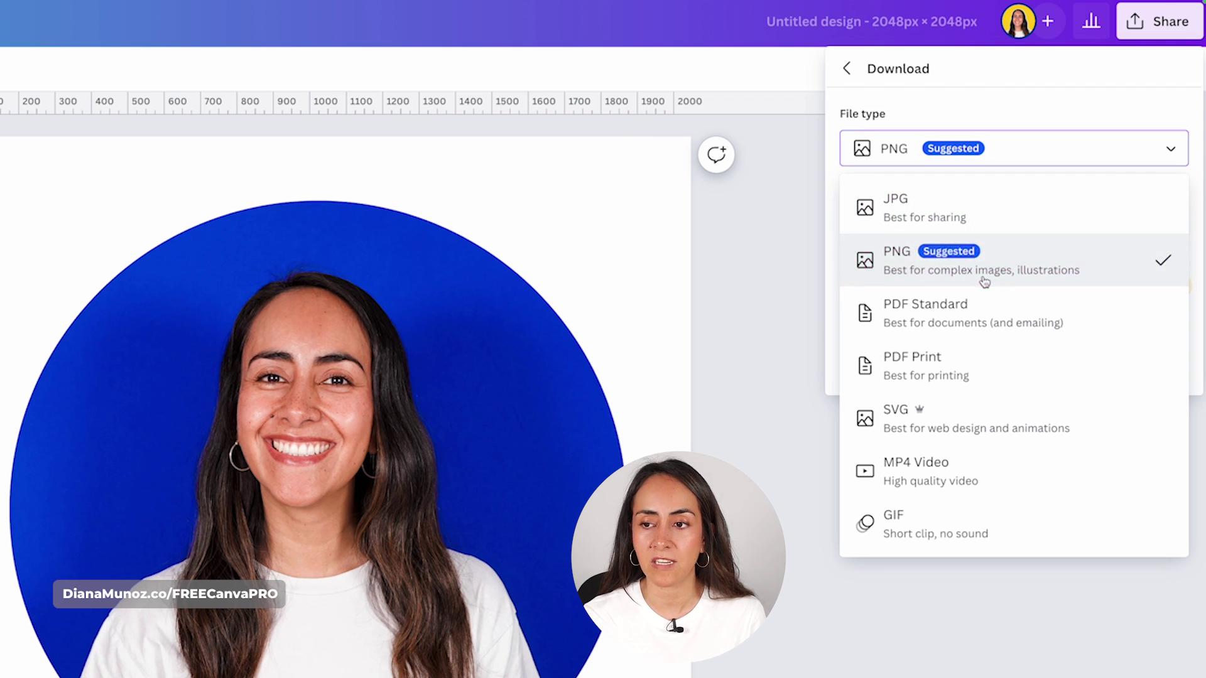
left_click(907, 277)
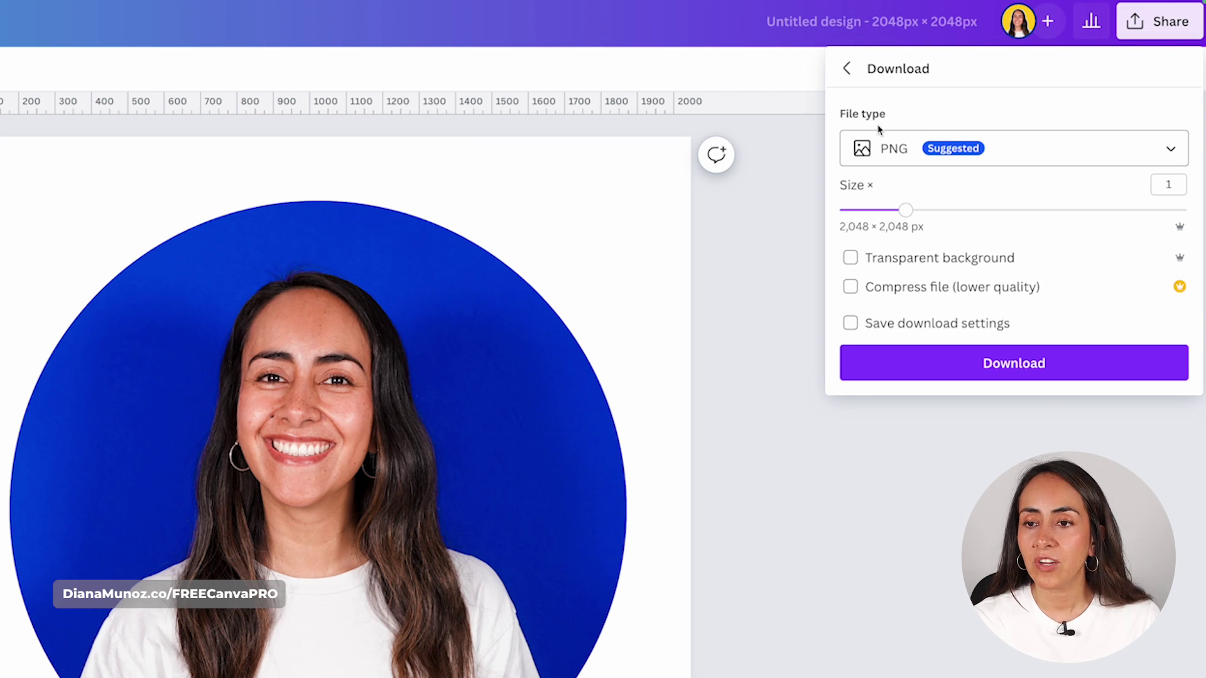
left_click(882, 260)
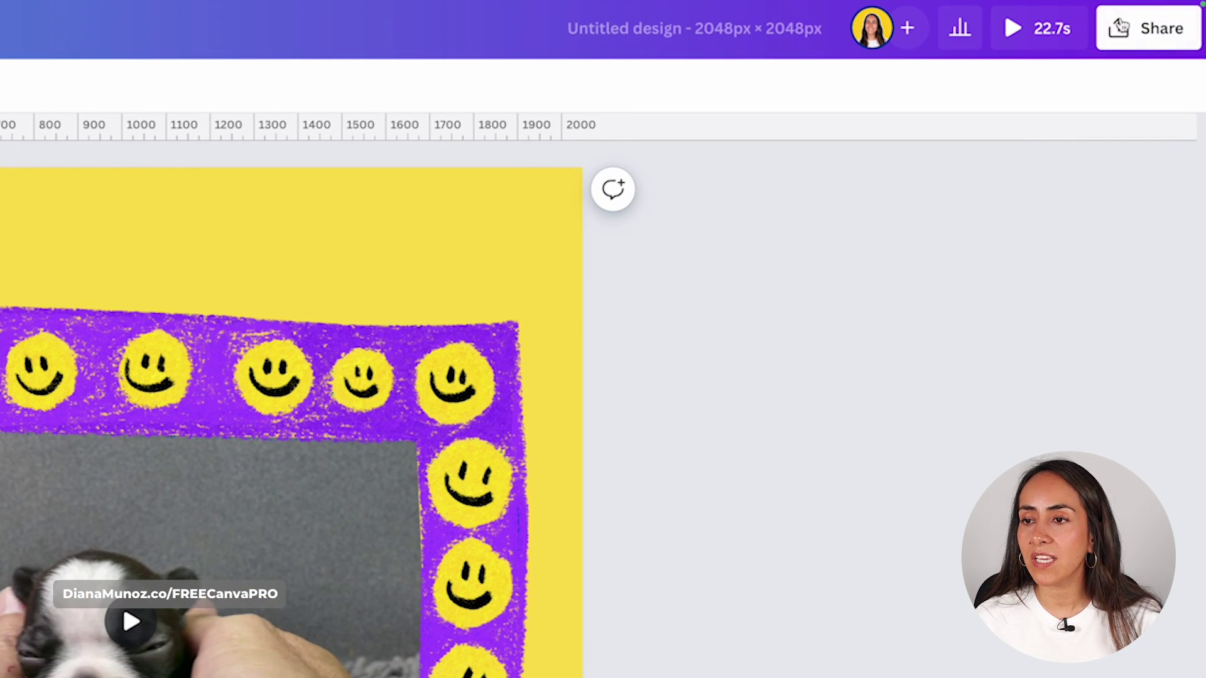
Choose MP4 Video for the puppy video download, raising quality to 2,880 px, then returning it to original 2,048 × 2,048 px.
left_click(1148, 28)
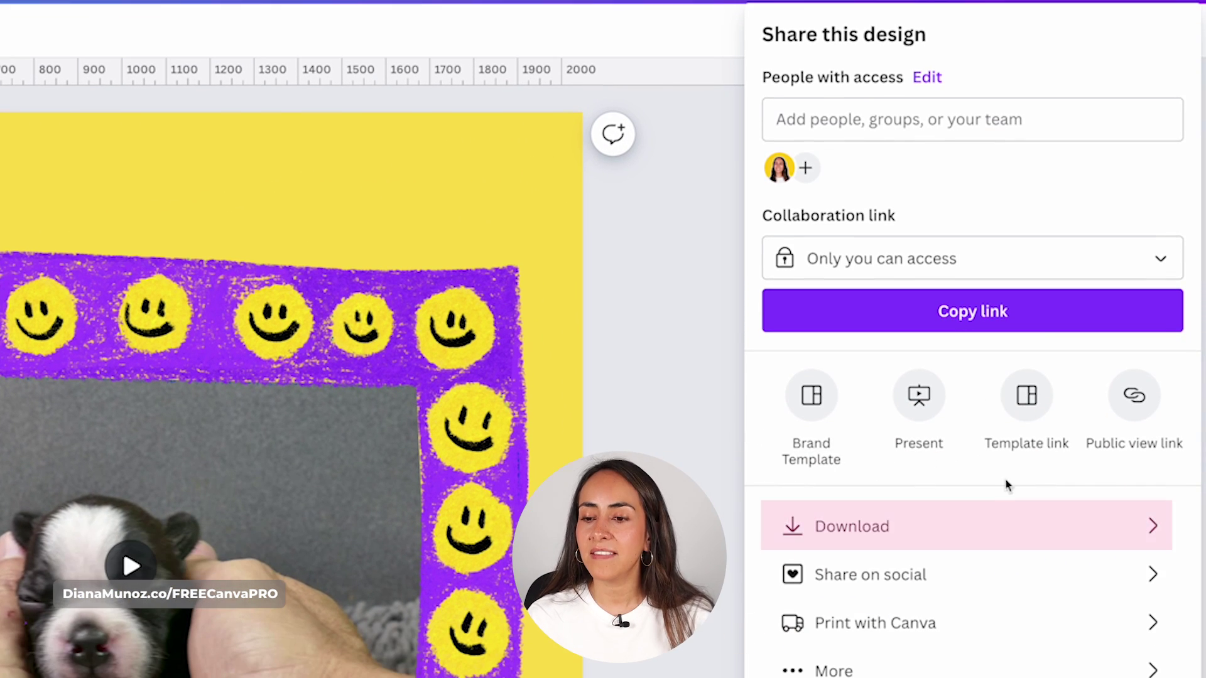
left_click(1005, 541)
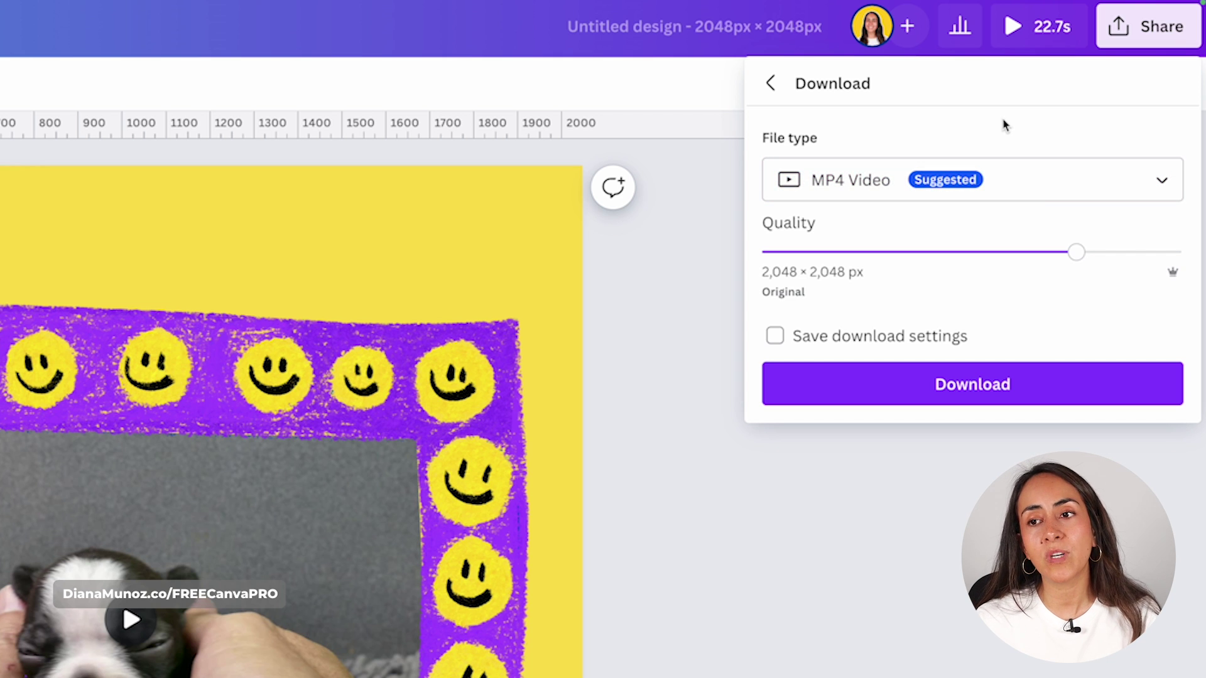
left_click(1162, 181)
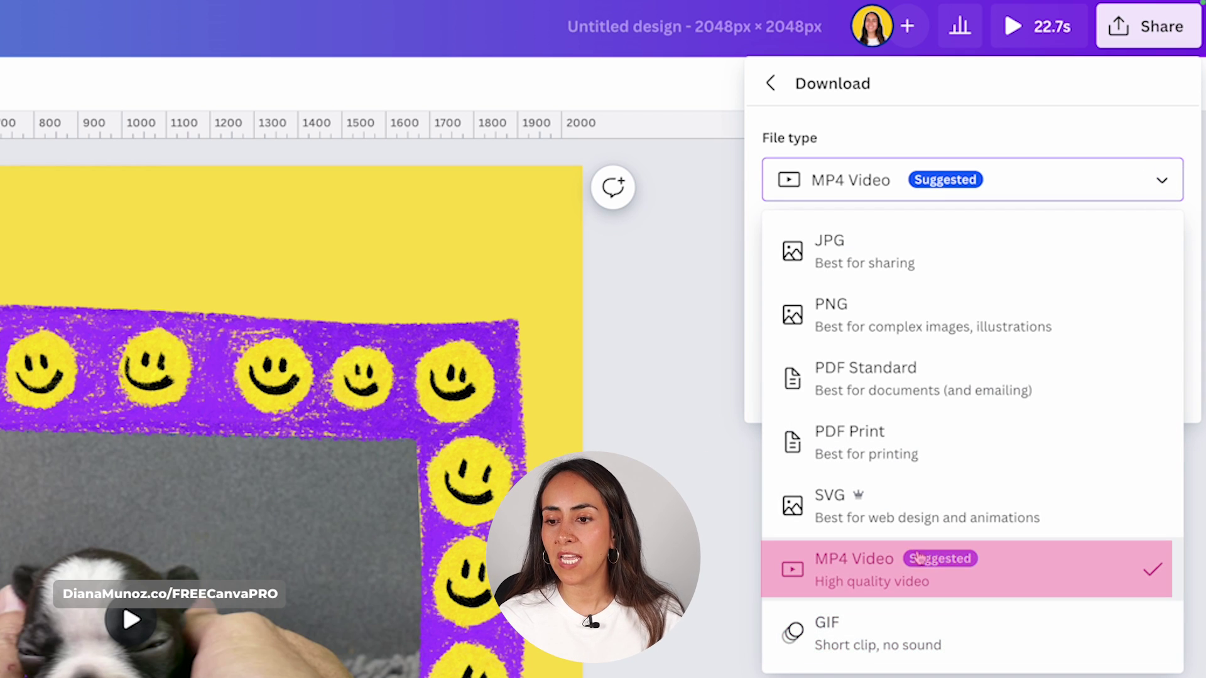
left_click(859, 585)
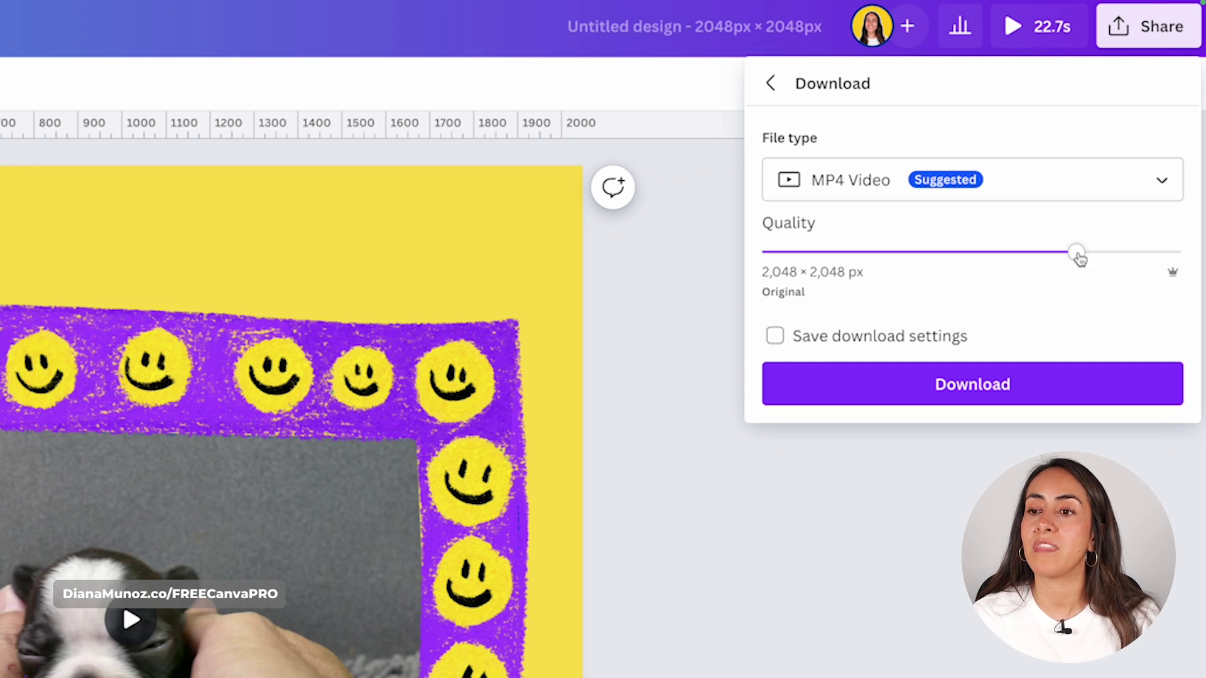
left_click_drag(1079, 258, 1164, 253)
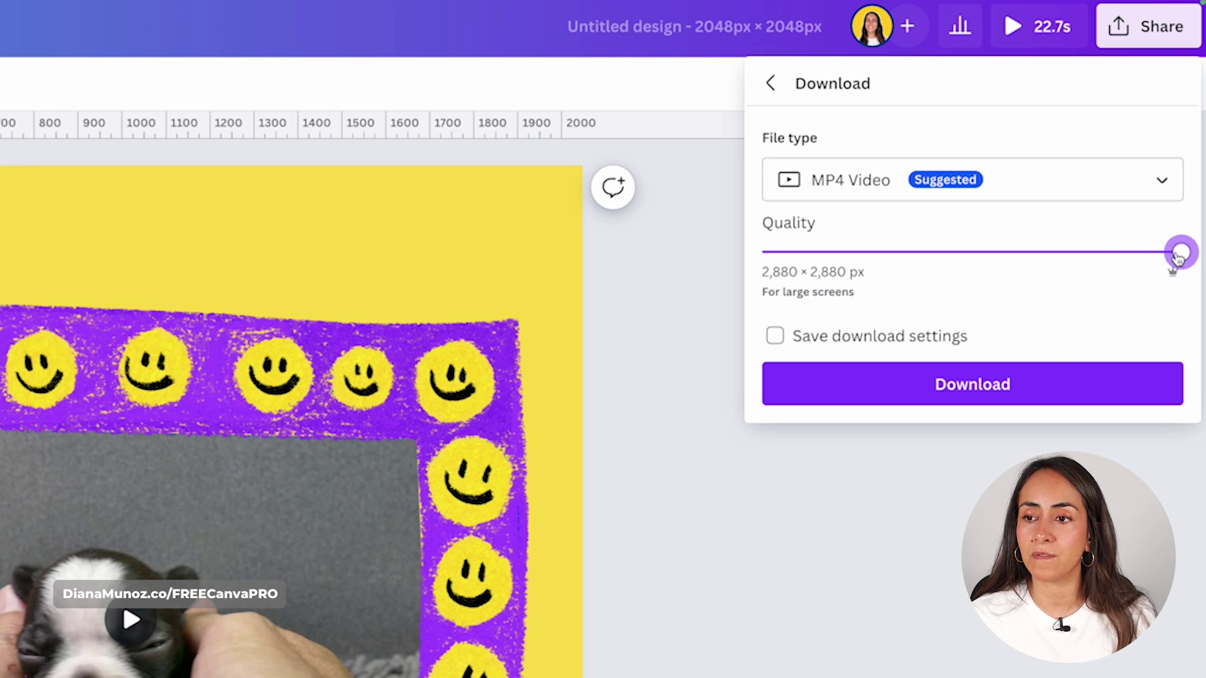
left_click_drag(1180, 256, 1103, 260)
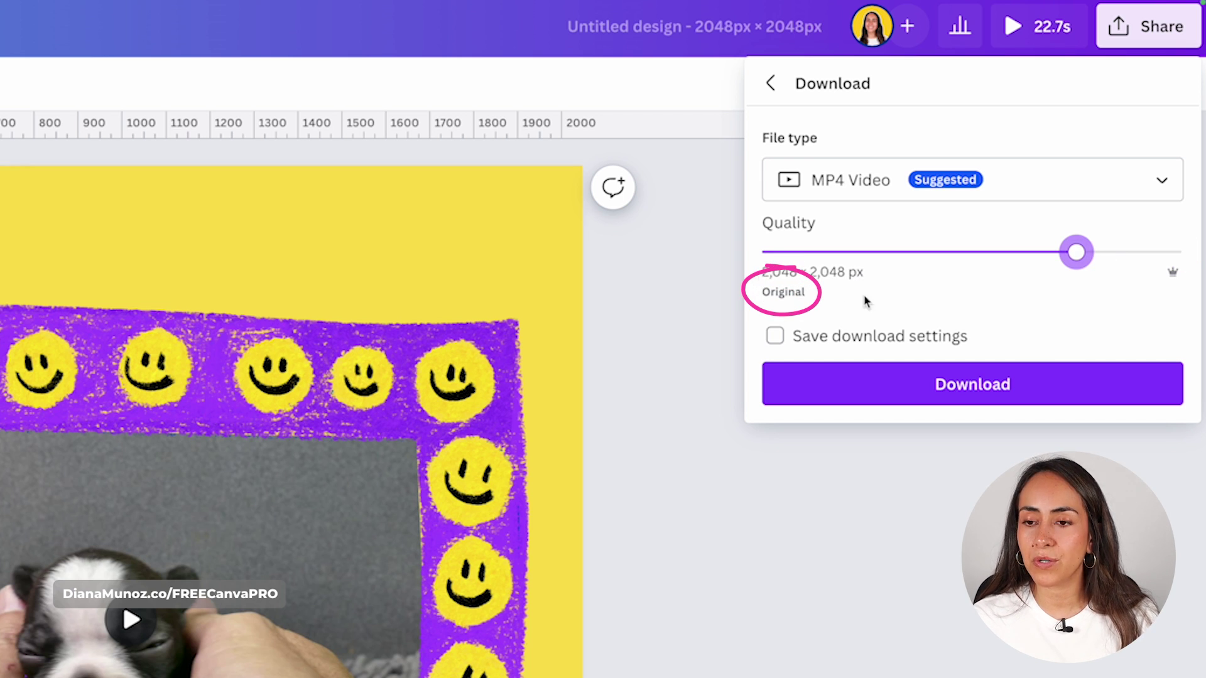